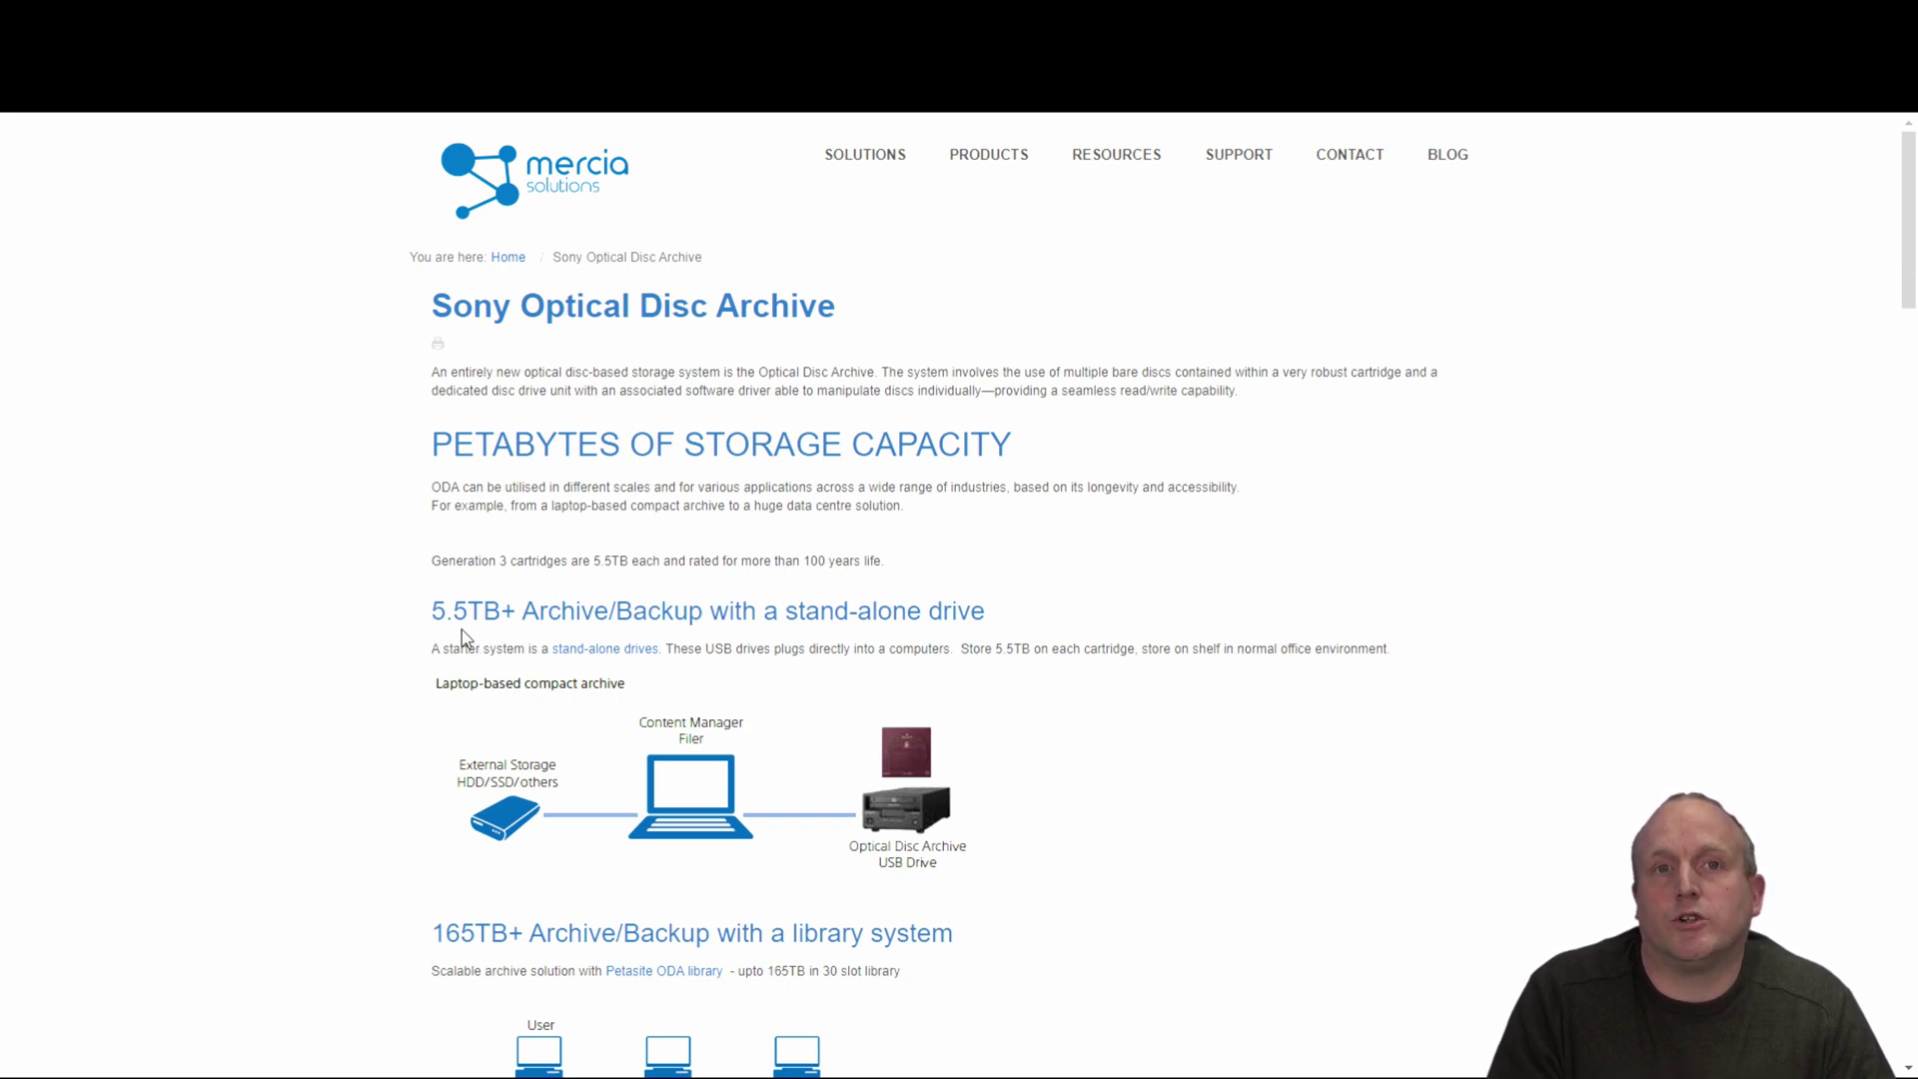
Step: Scroll through the Advantages charts on the Optical Disc Archive page
scroll(497, 637, down, 1)
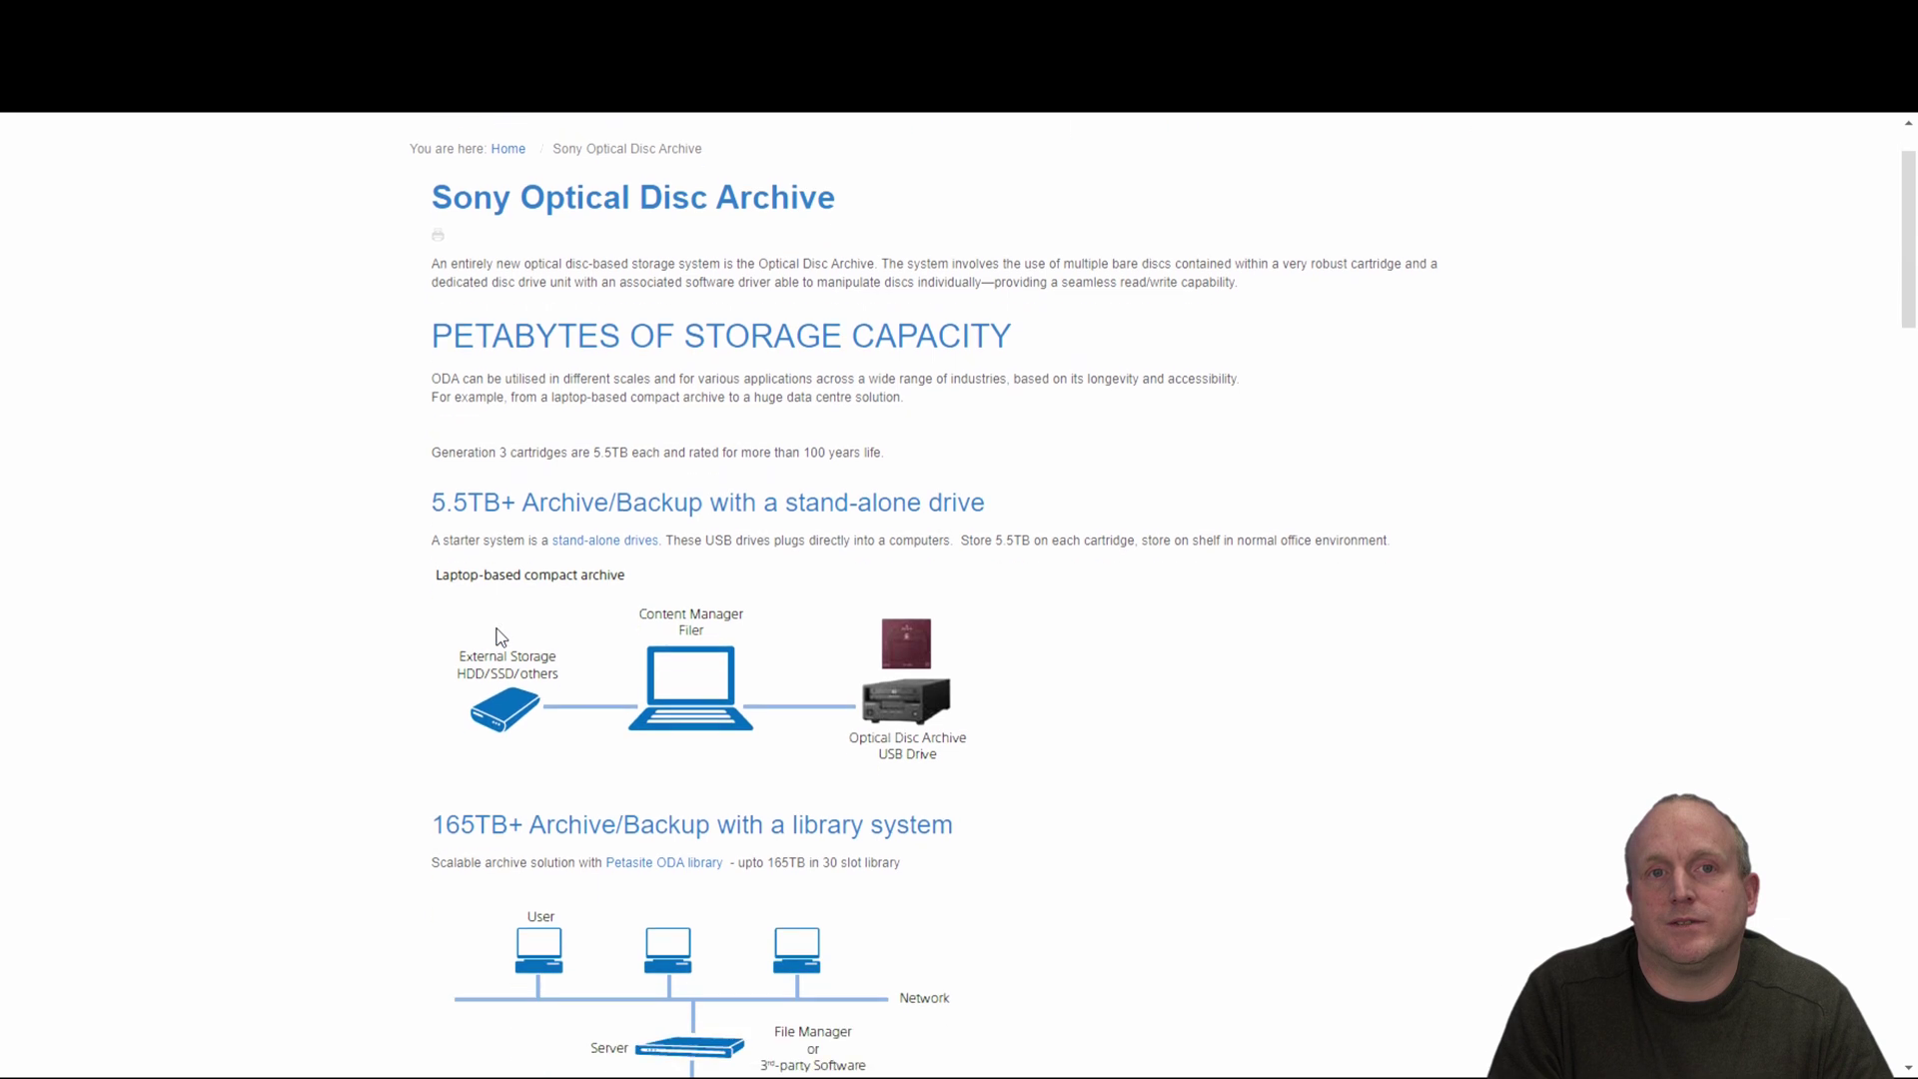
scroll(588, 655, down, 3)
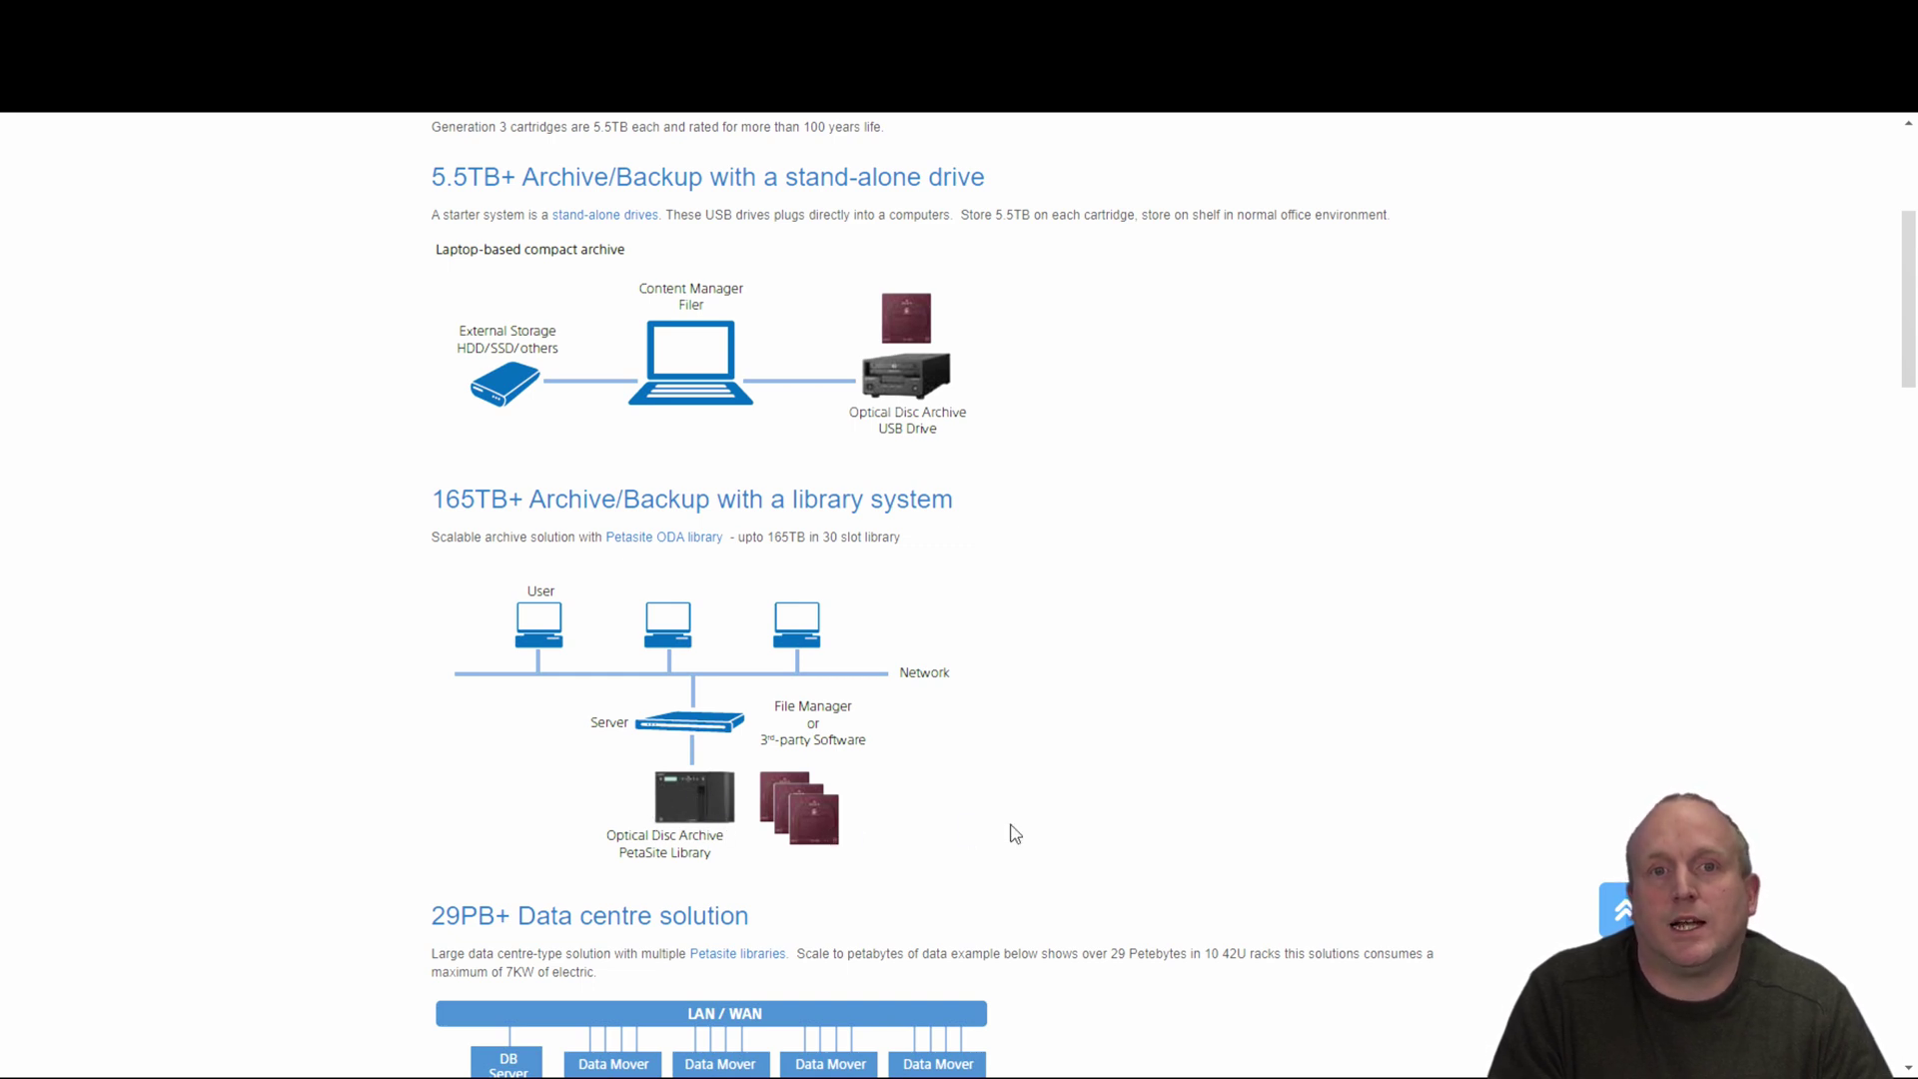
scroll(1005, 815, down, 3)
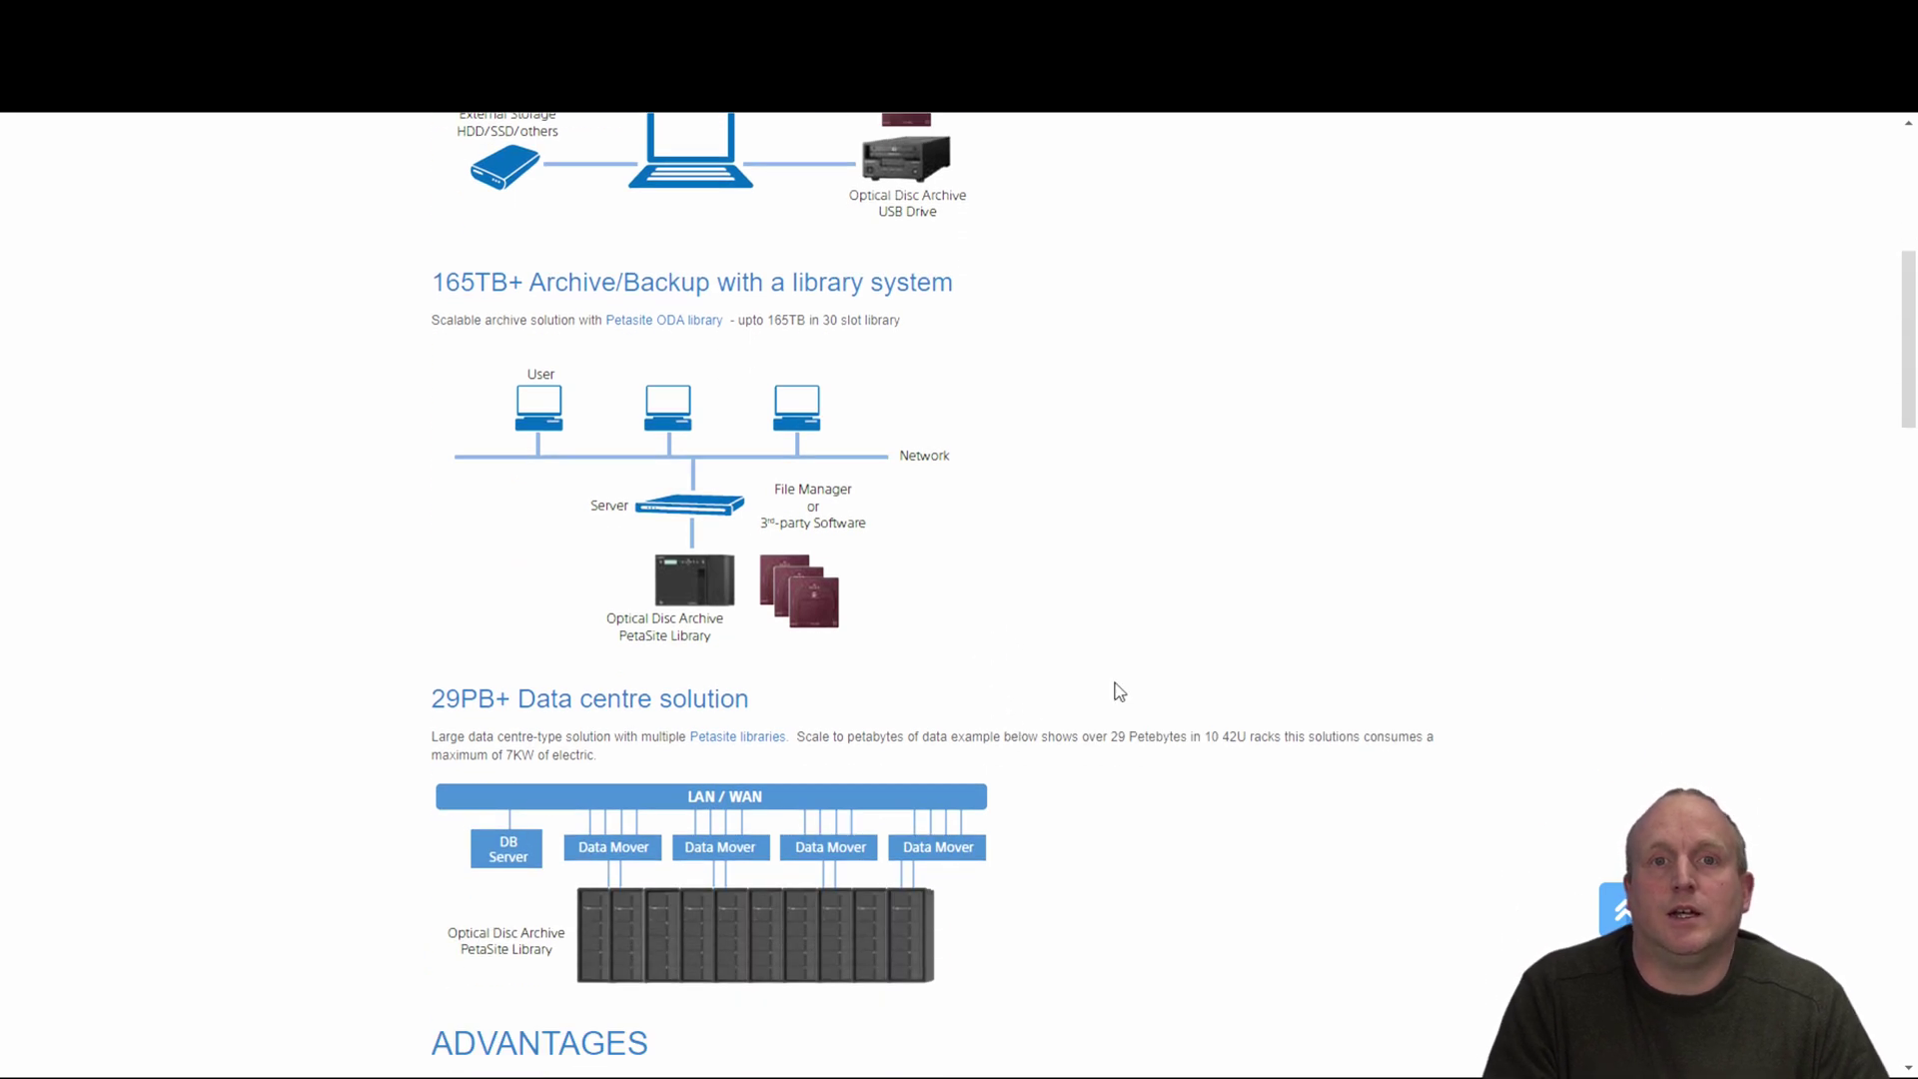
scroll(1118, 679, down, 1)
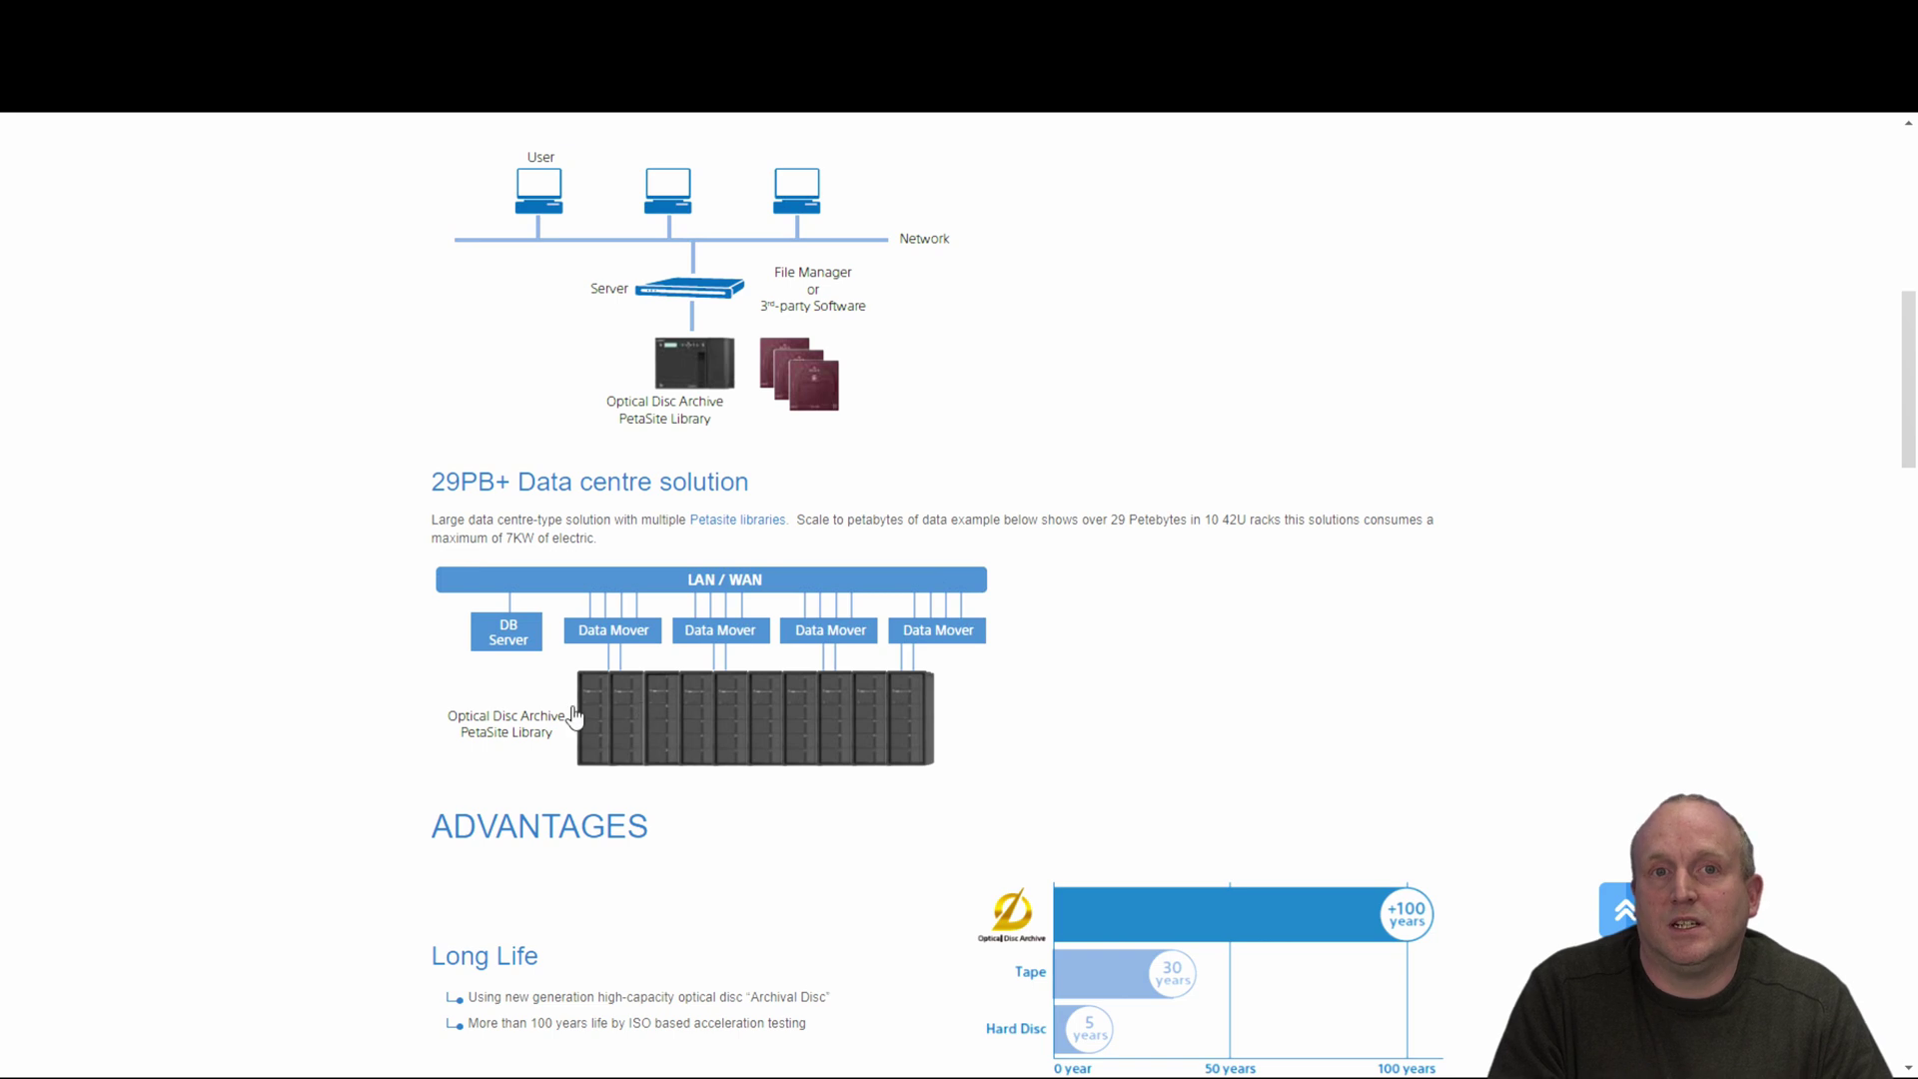
scroll(1030, 684, down, 1)
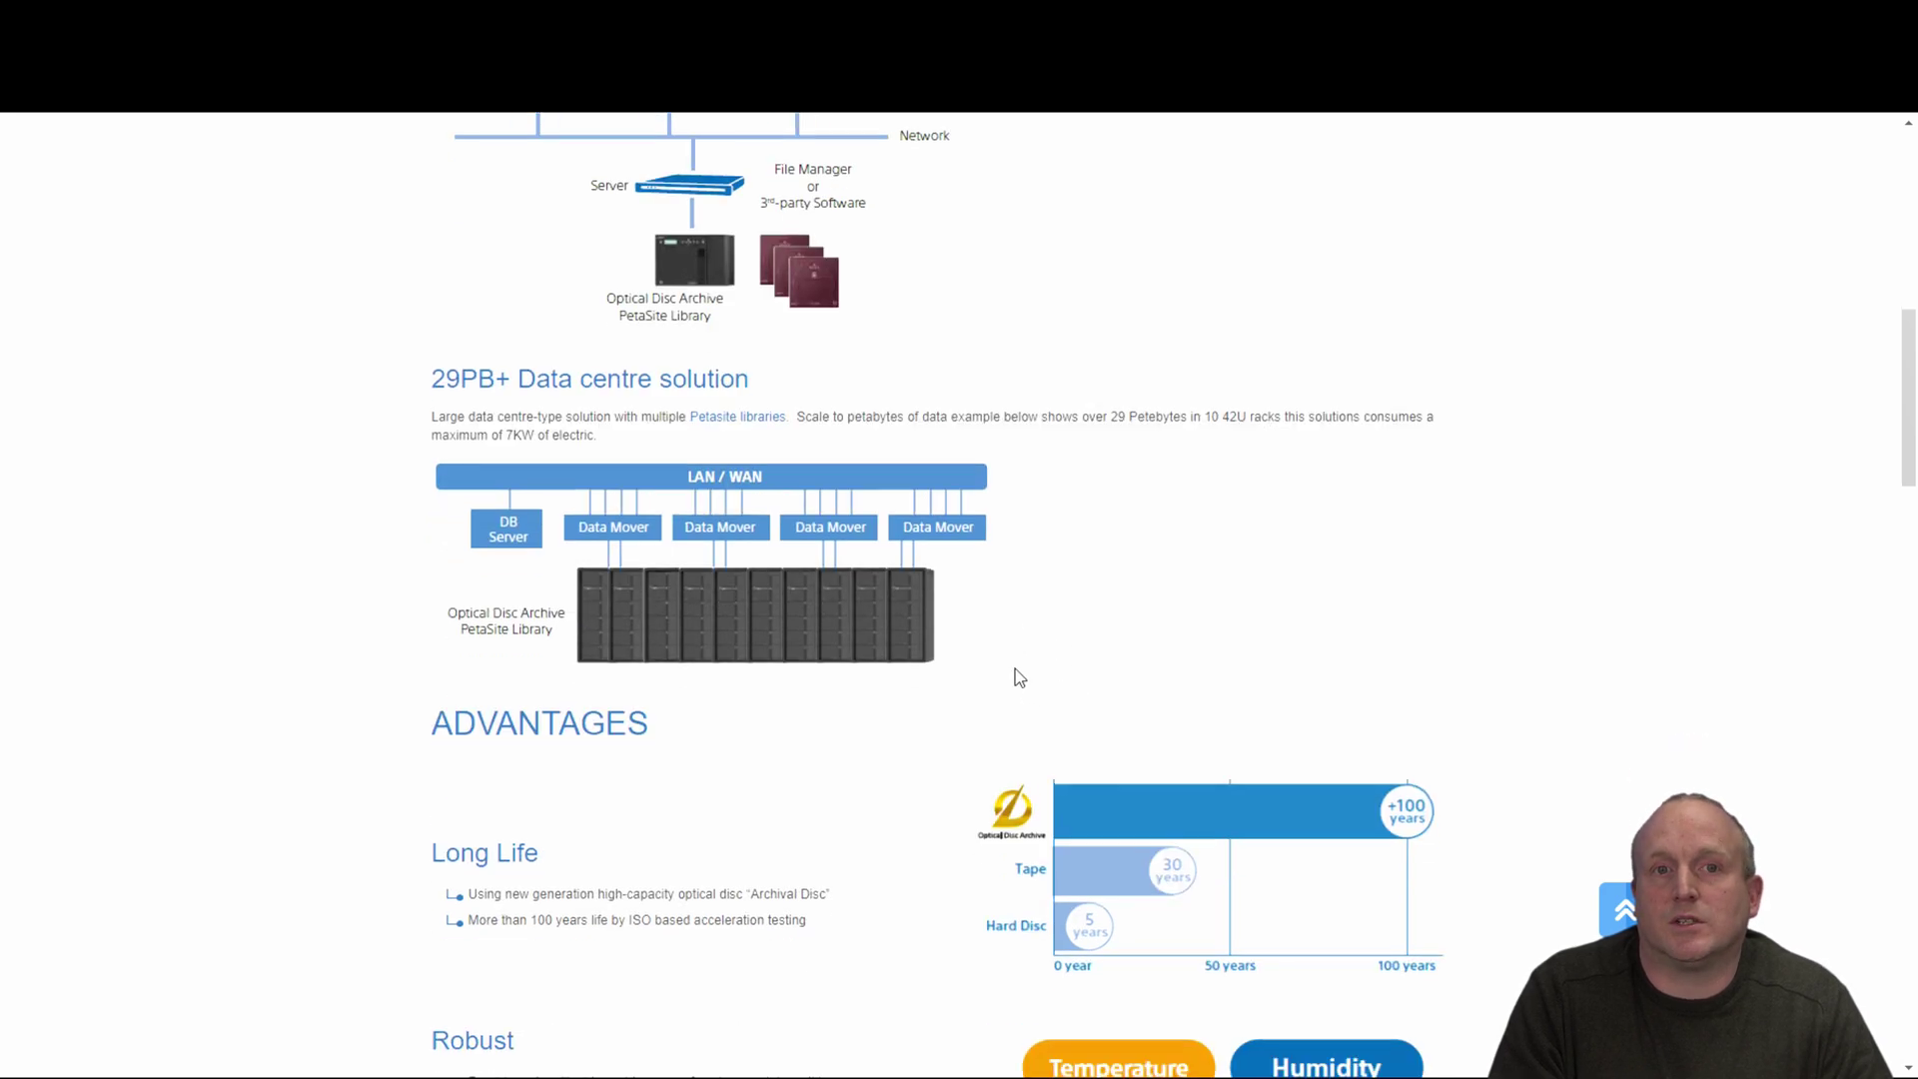
scroll(740, 770, down, 1)
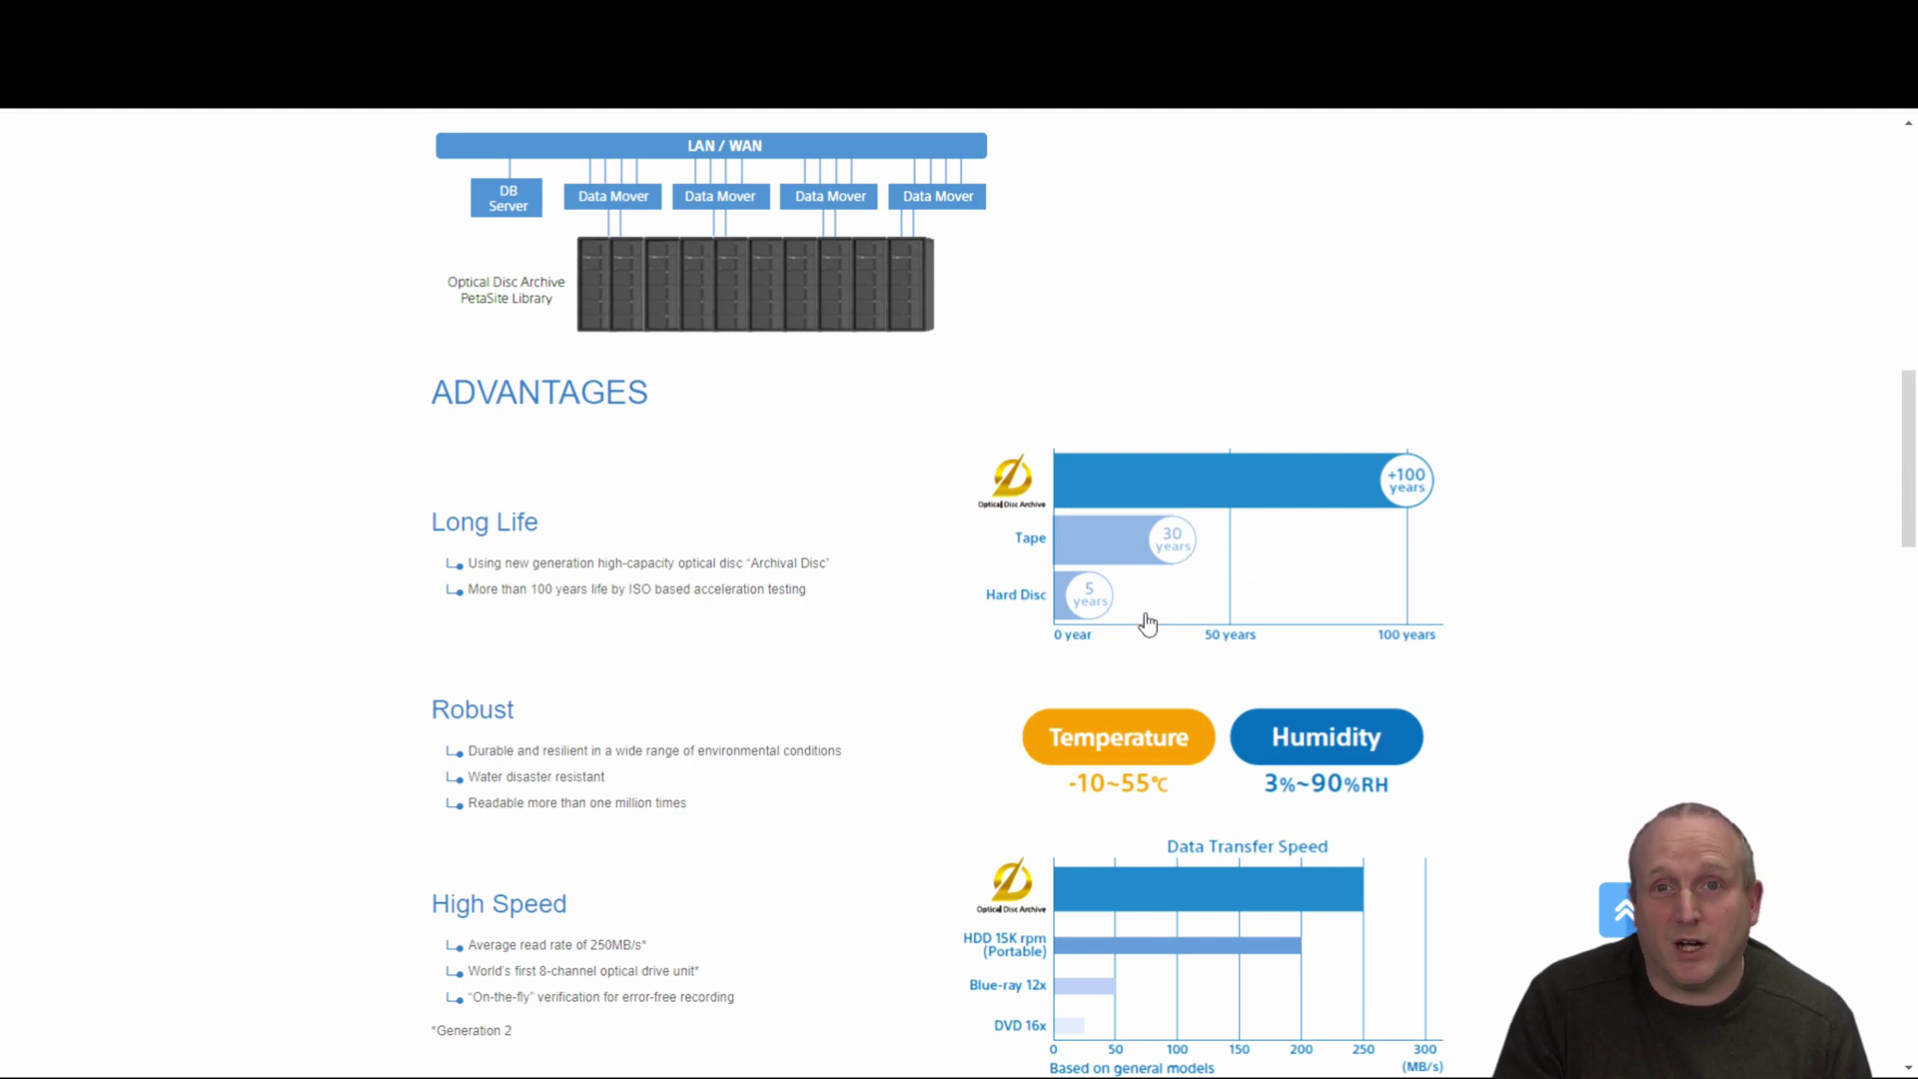
scroll(854, 789, down, 2)
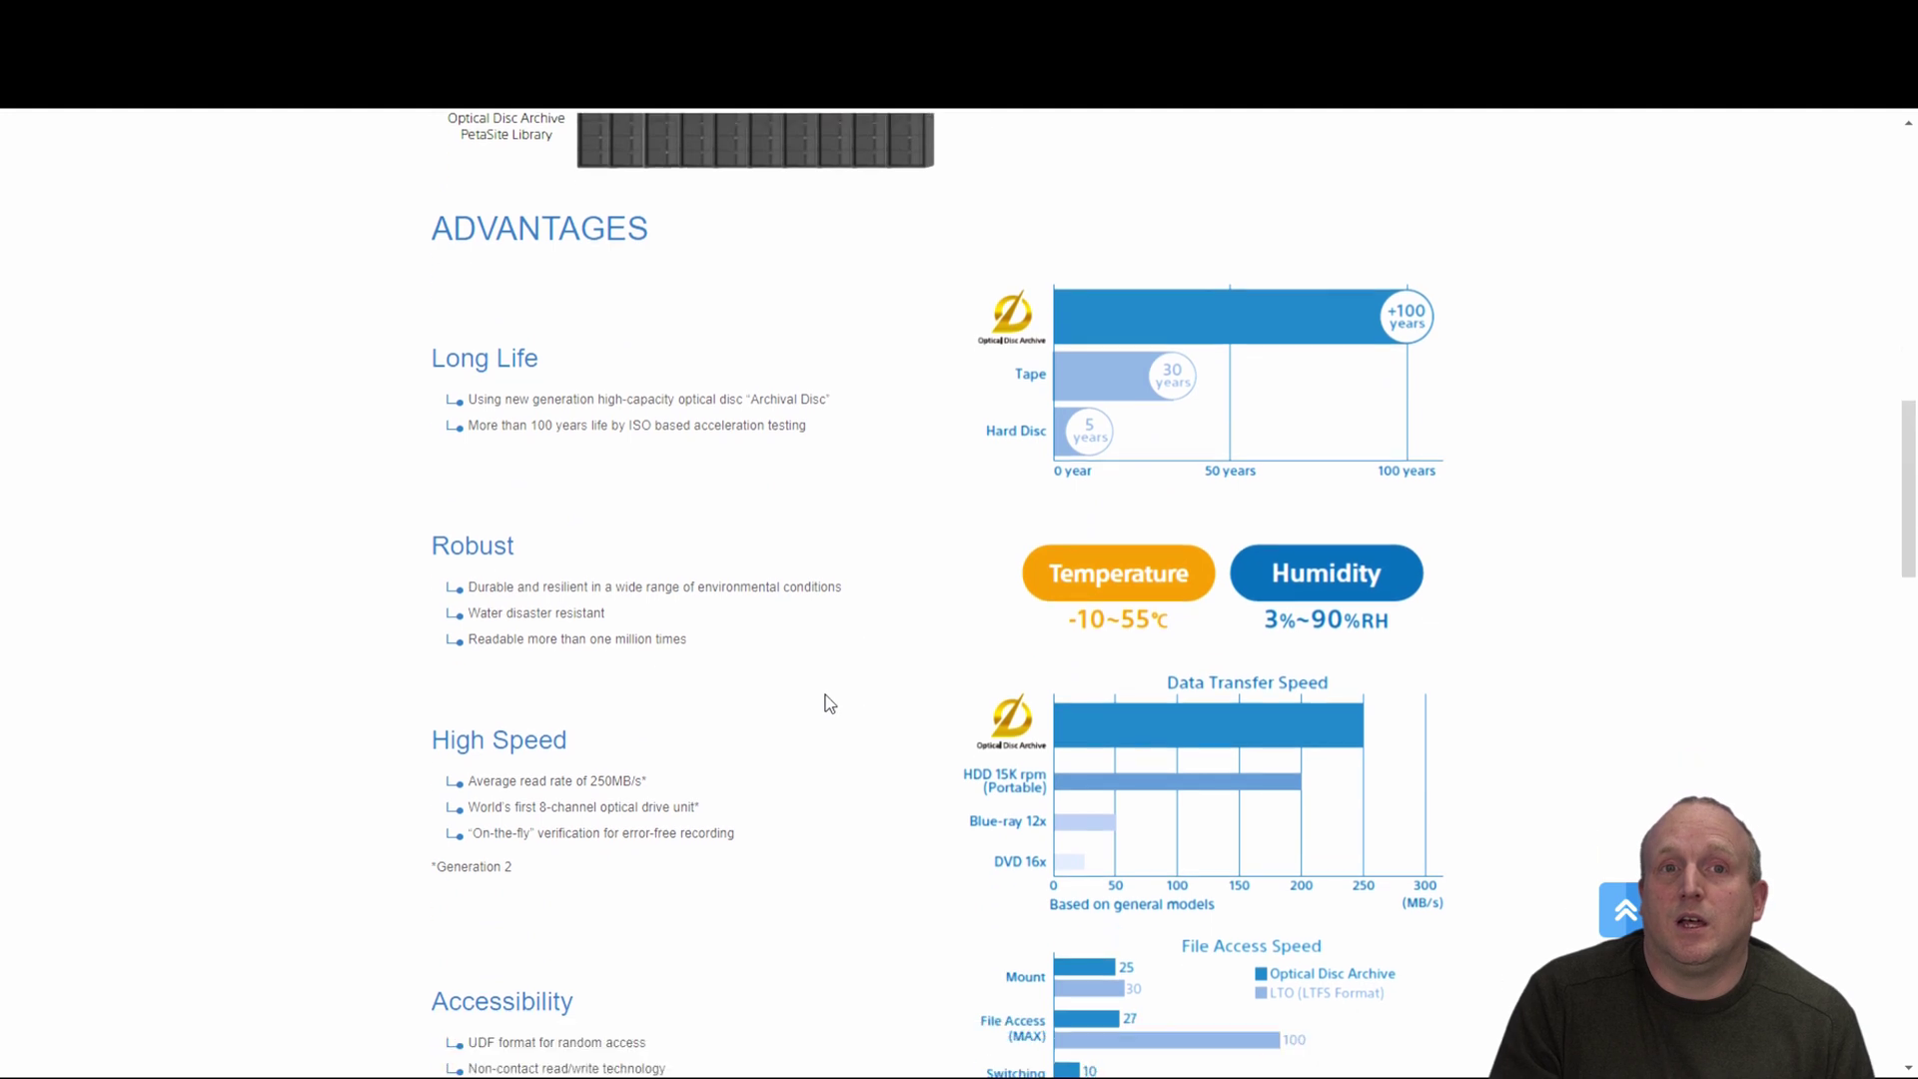
scroll(825, 703, down, 2)
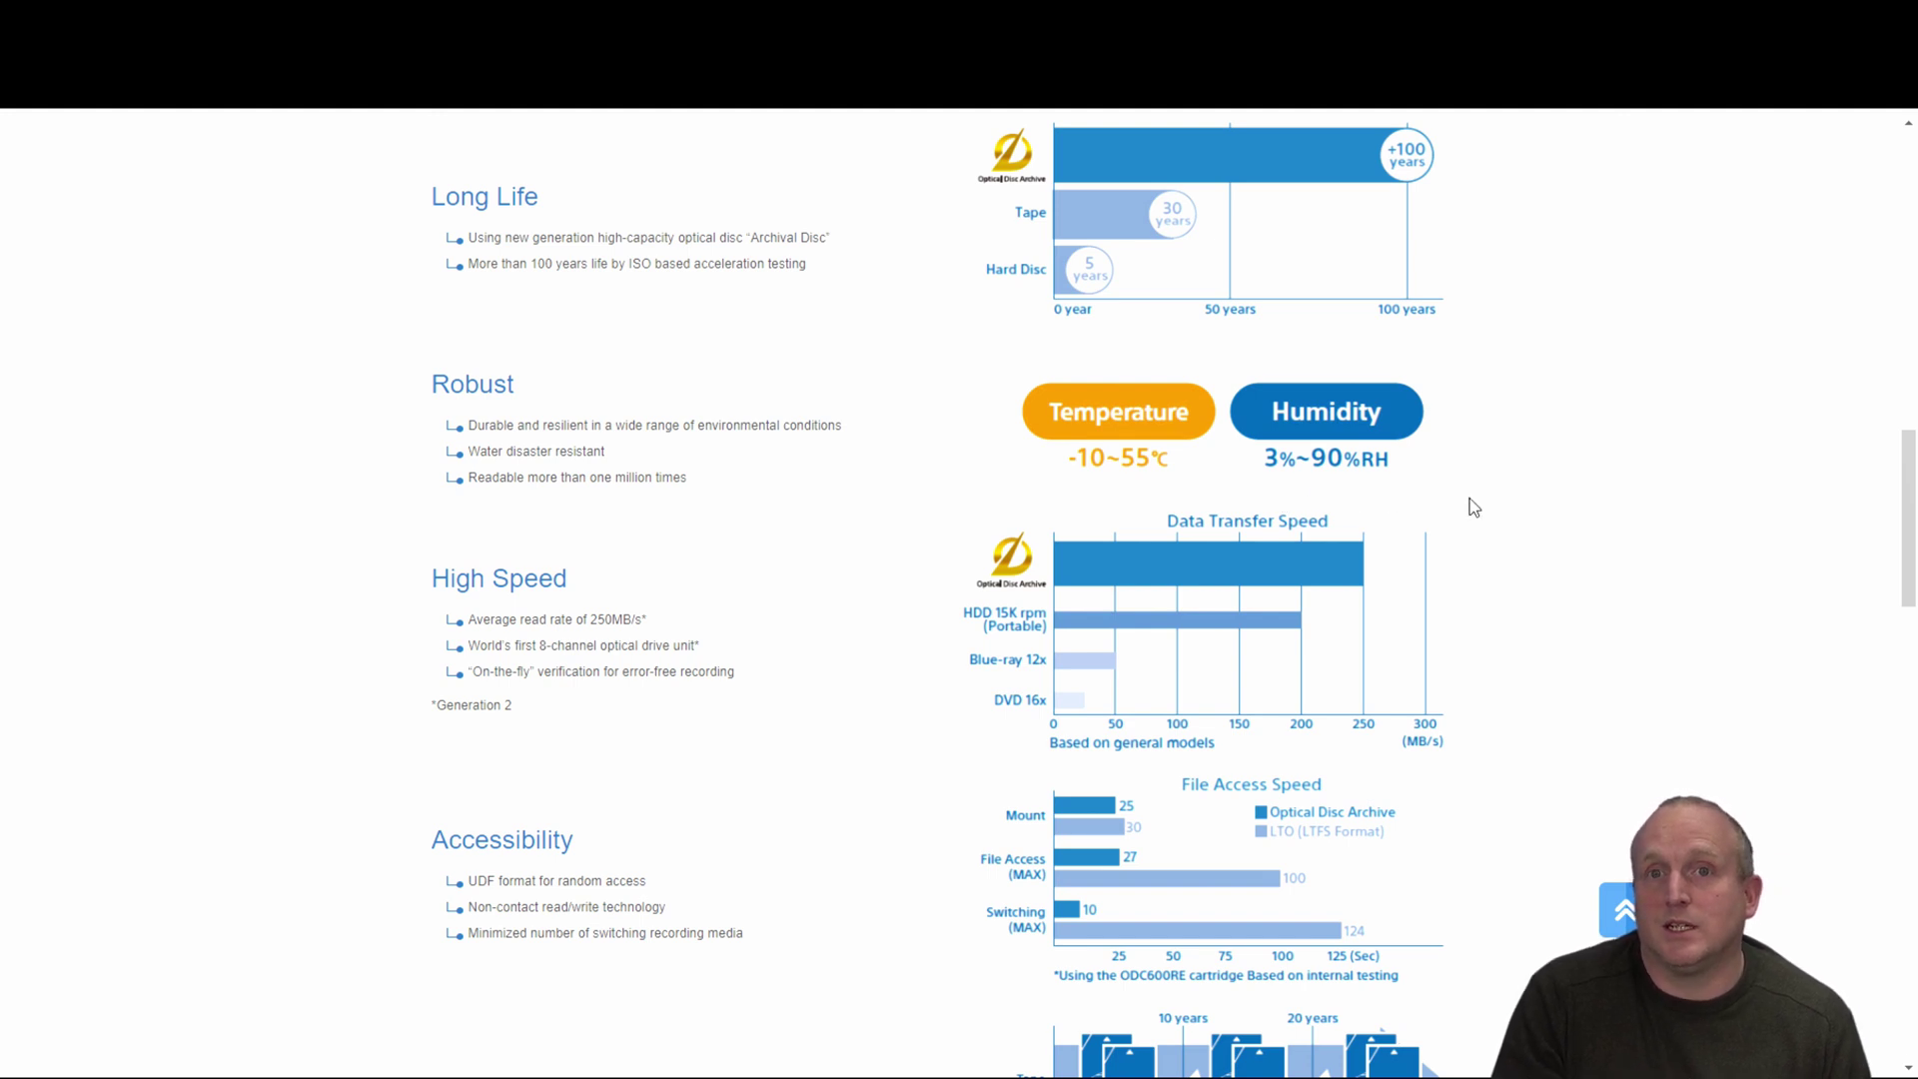
scroll(1463, 525, up, 1)
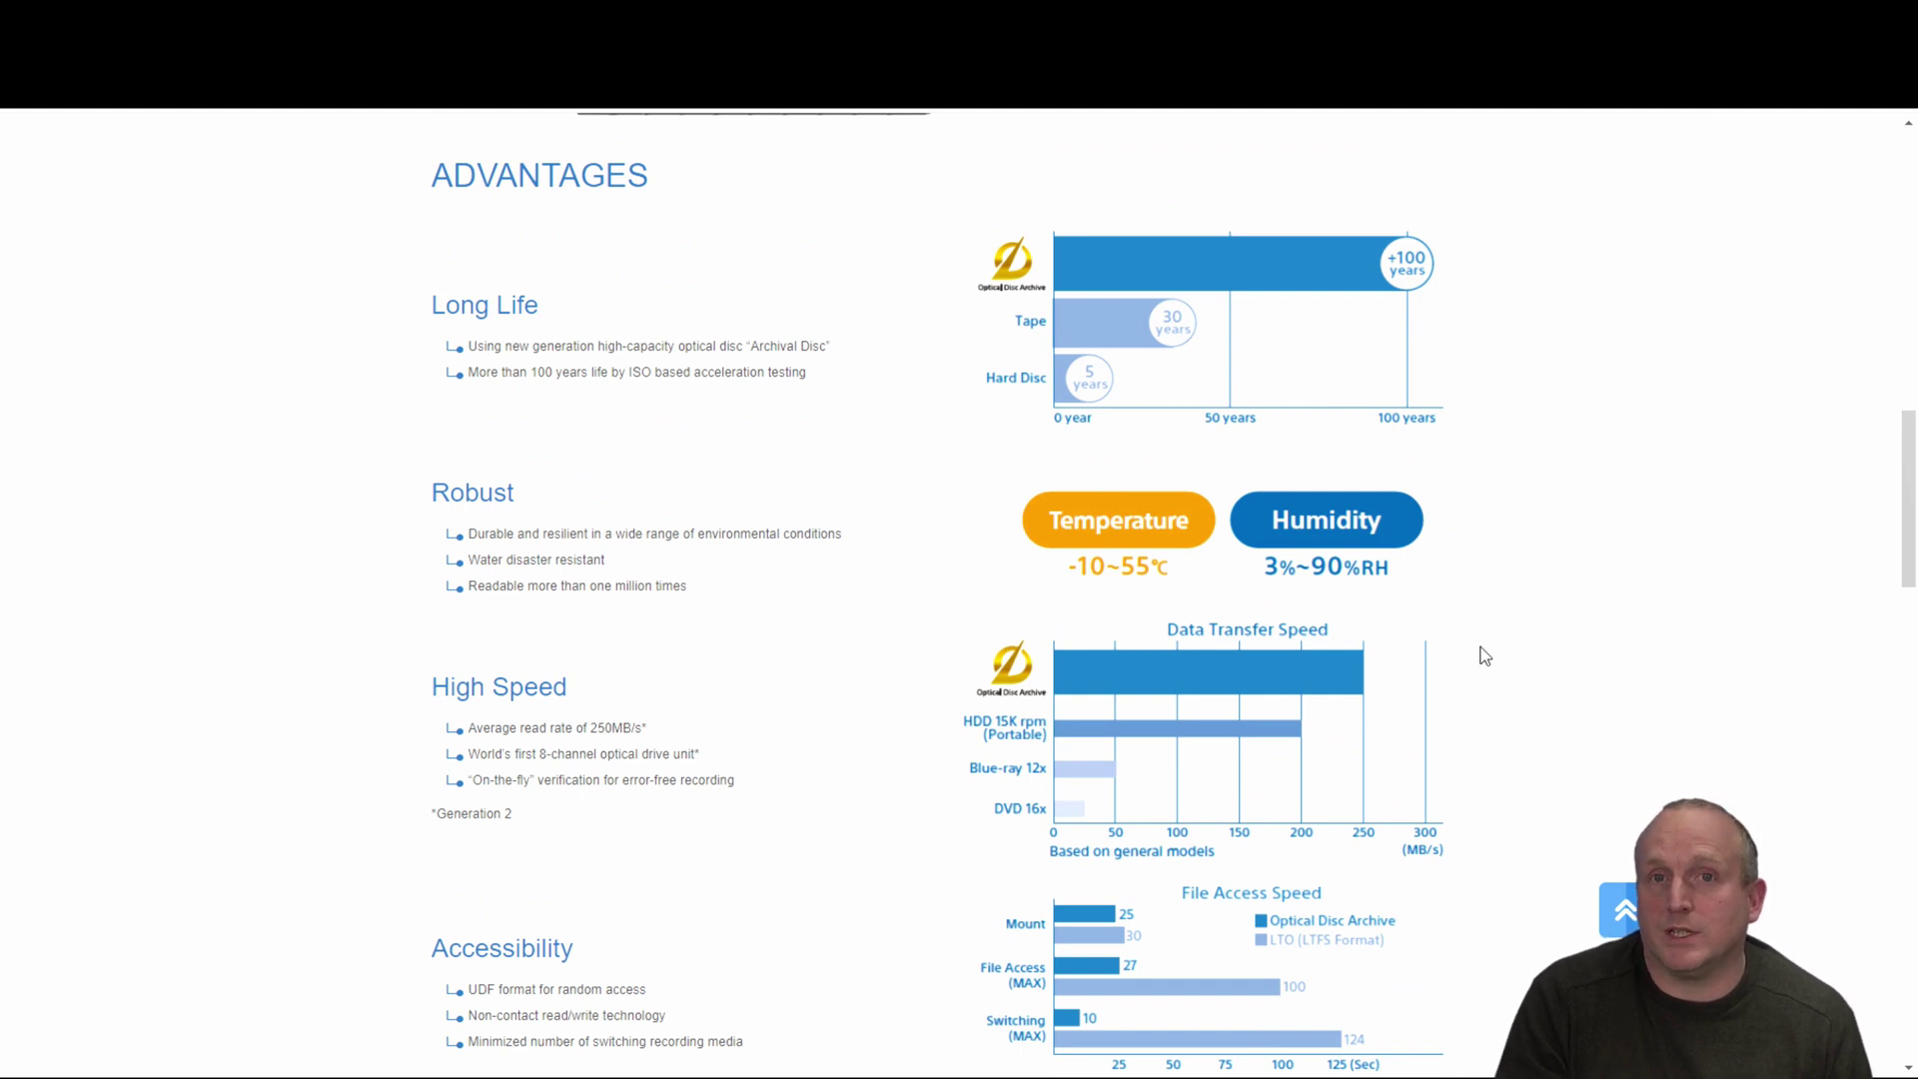
scroll(1469, 646, down, 1)
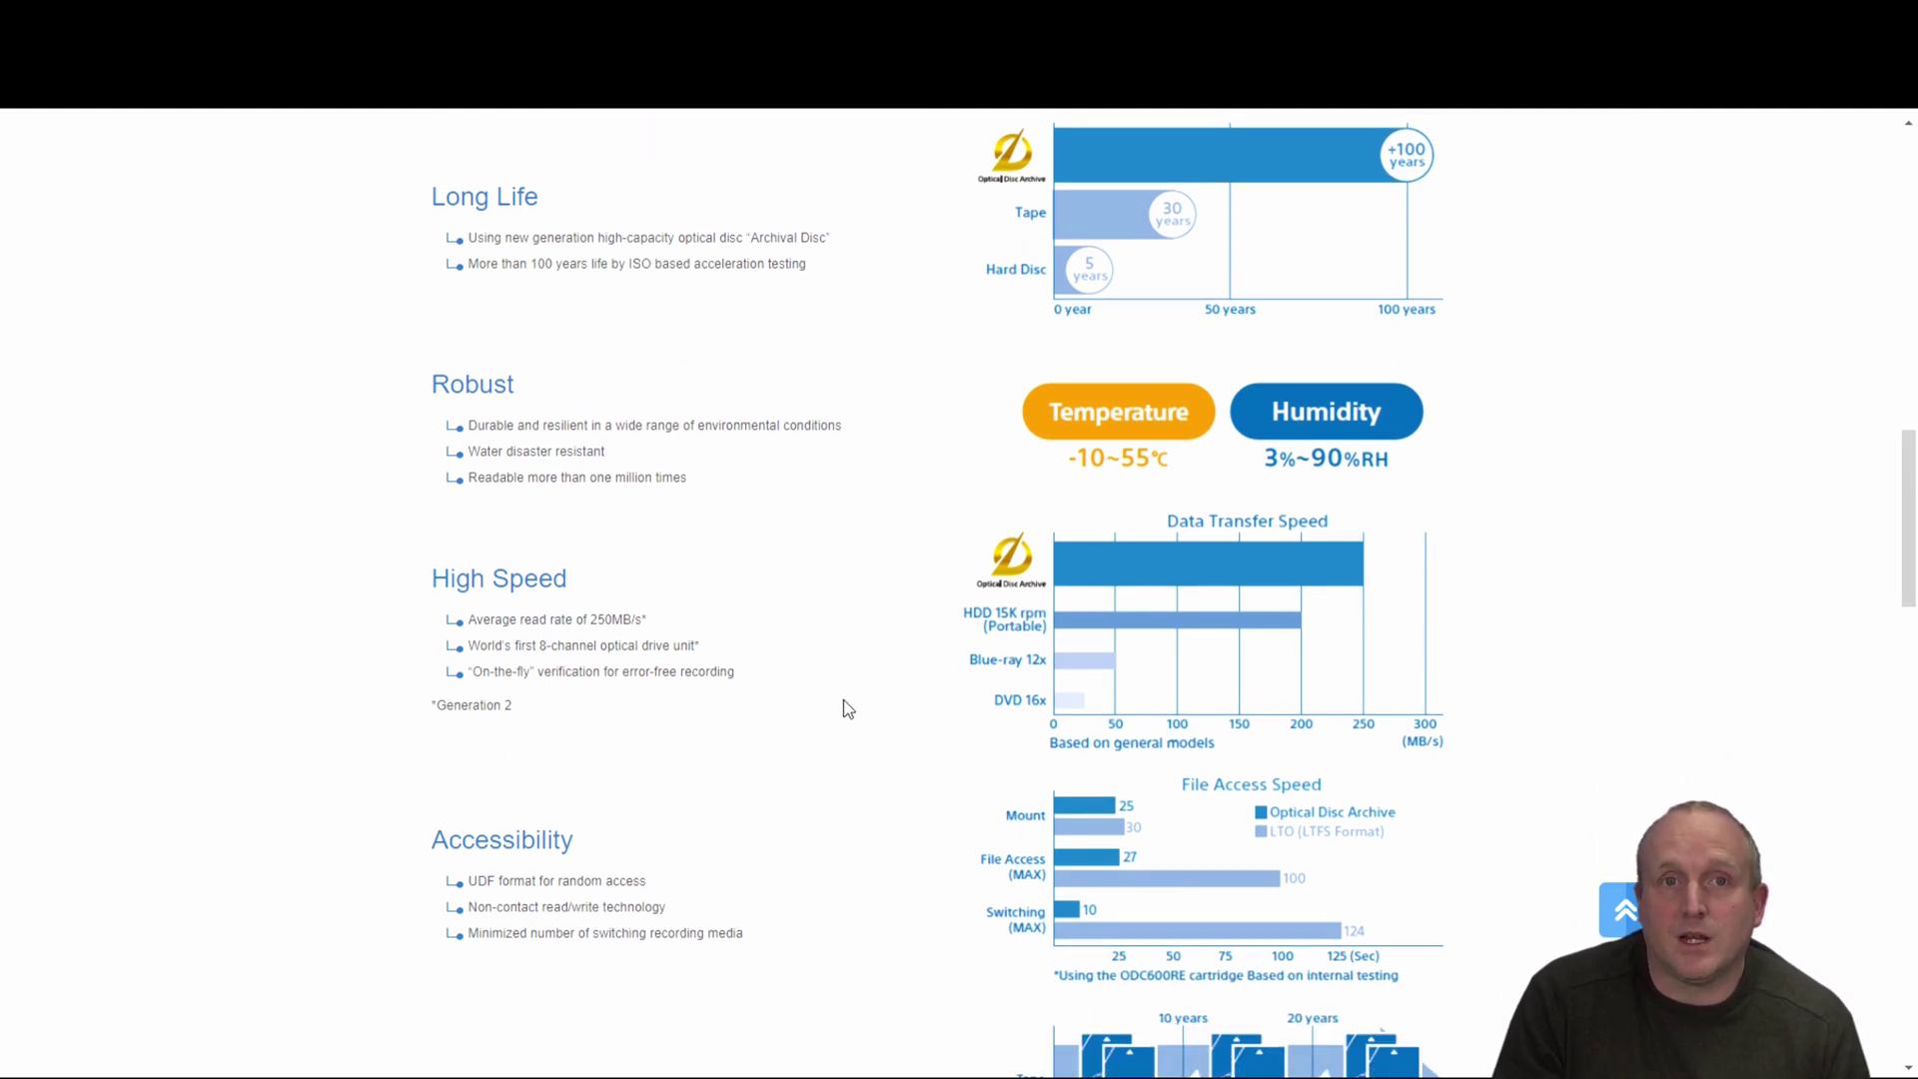
scroll(842, 687, down, 1)
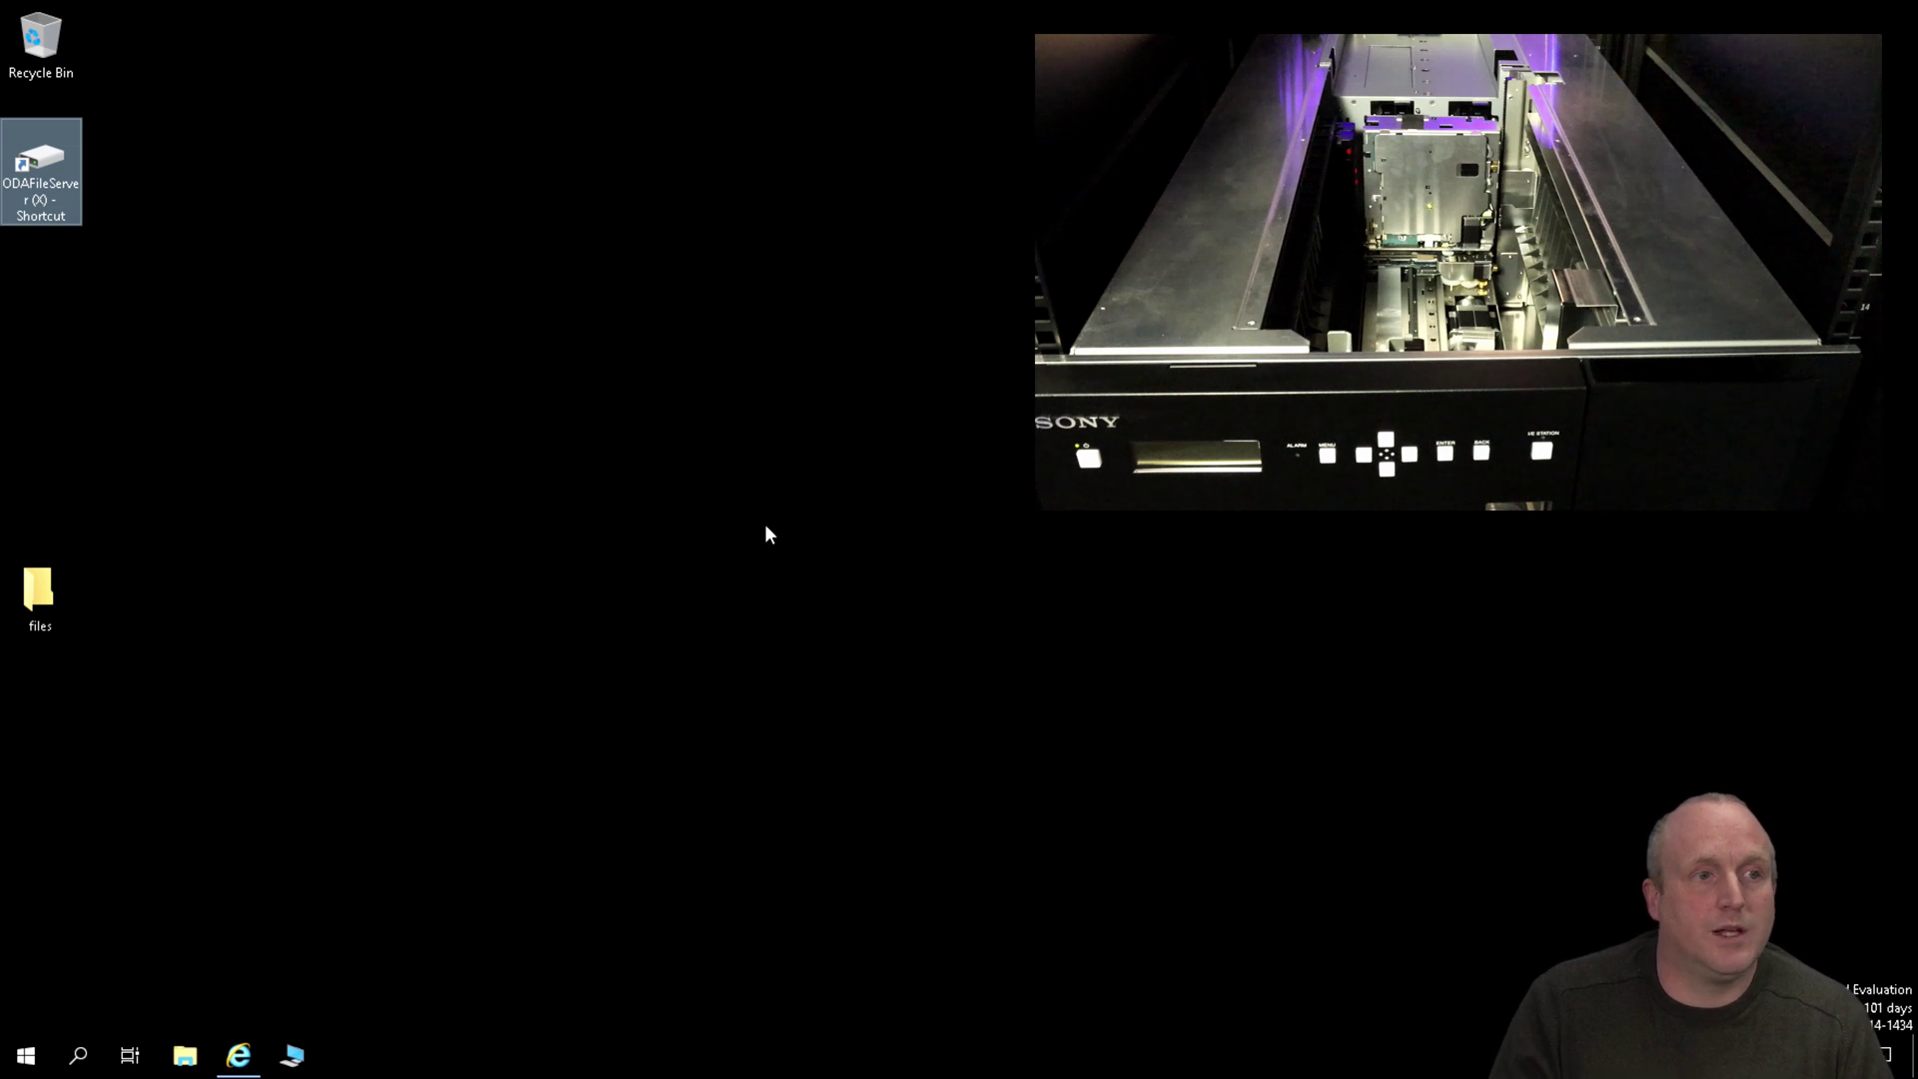
Step: Restore the File Manager2 login page from the taskbar and log in
click(248, 1047)
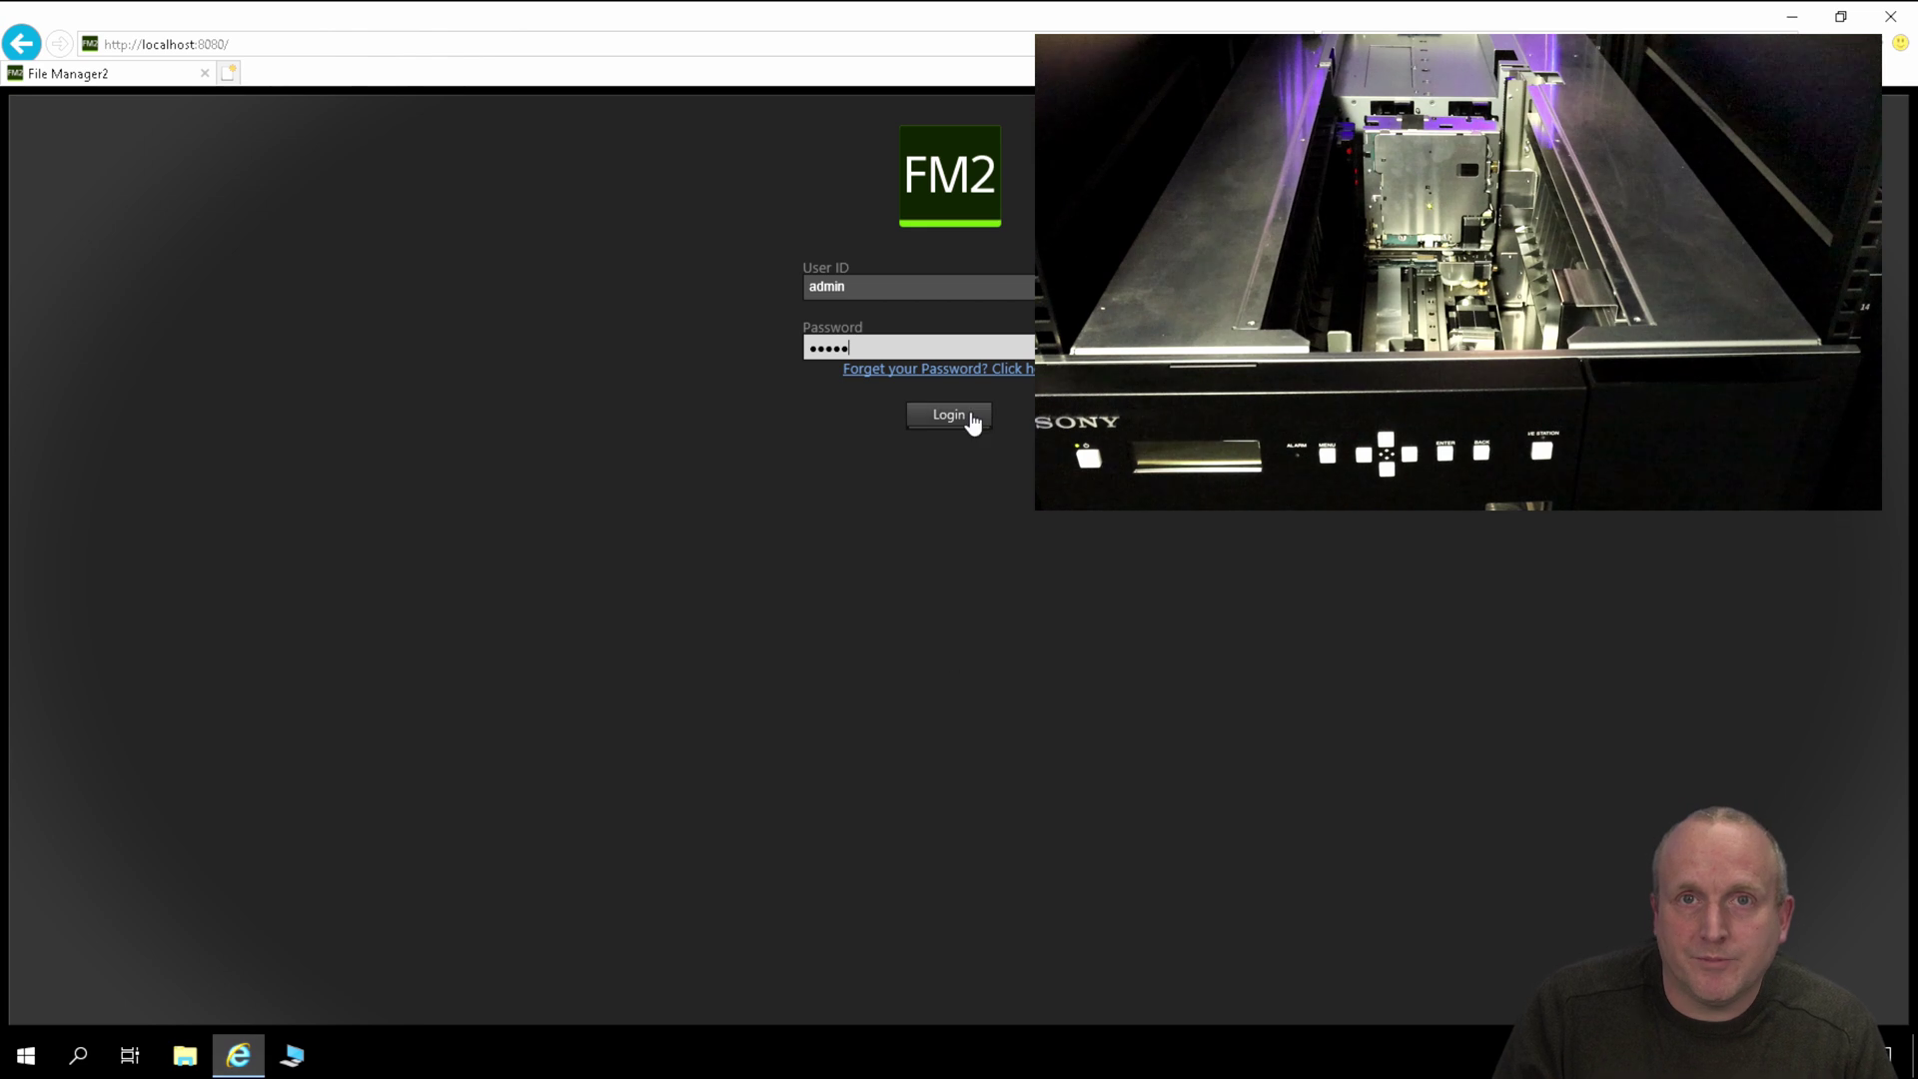
click(972, 423)
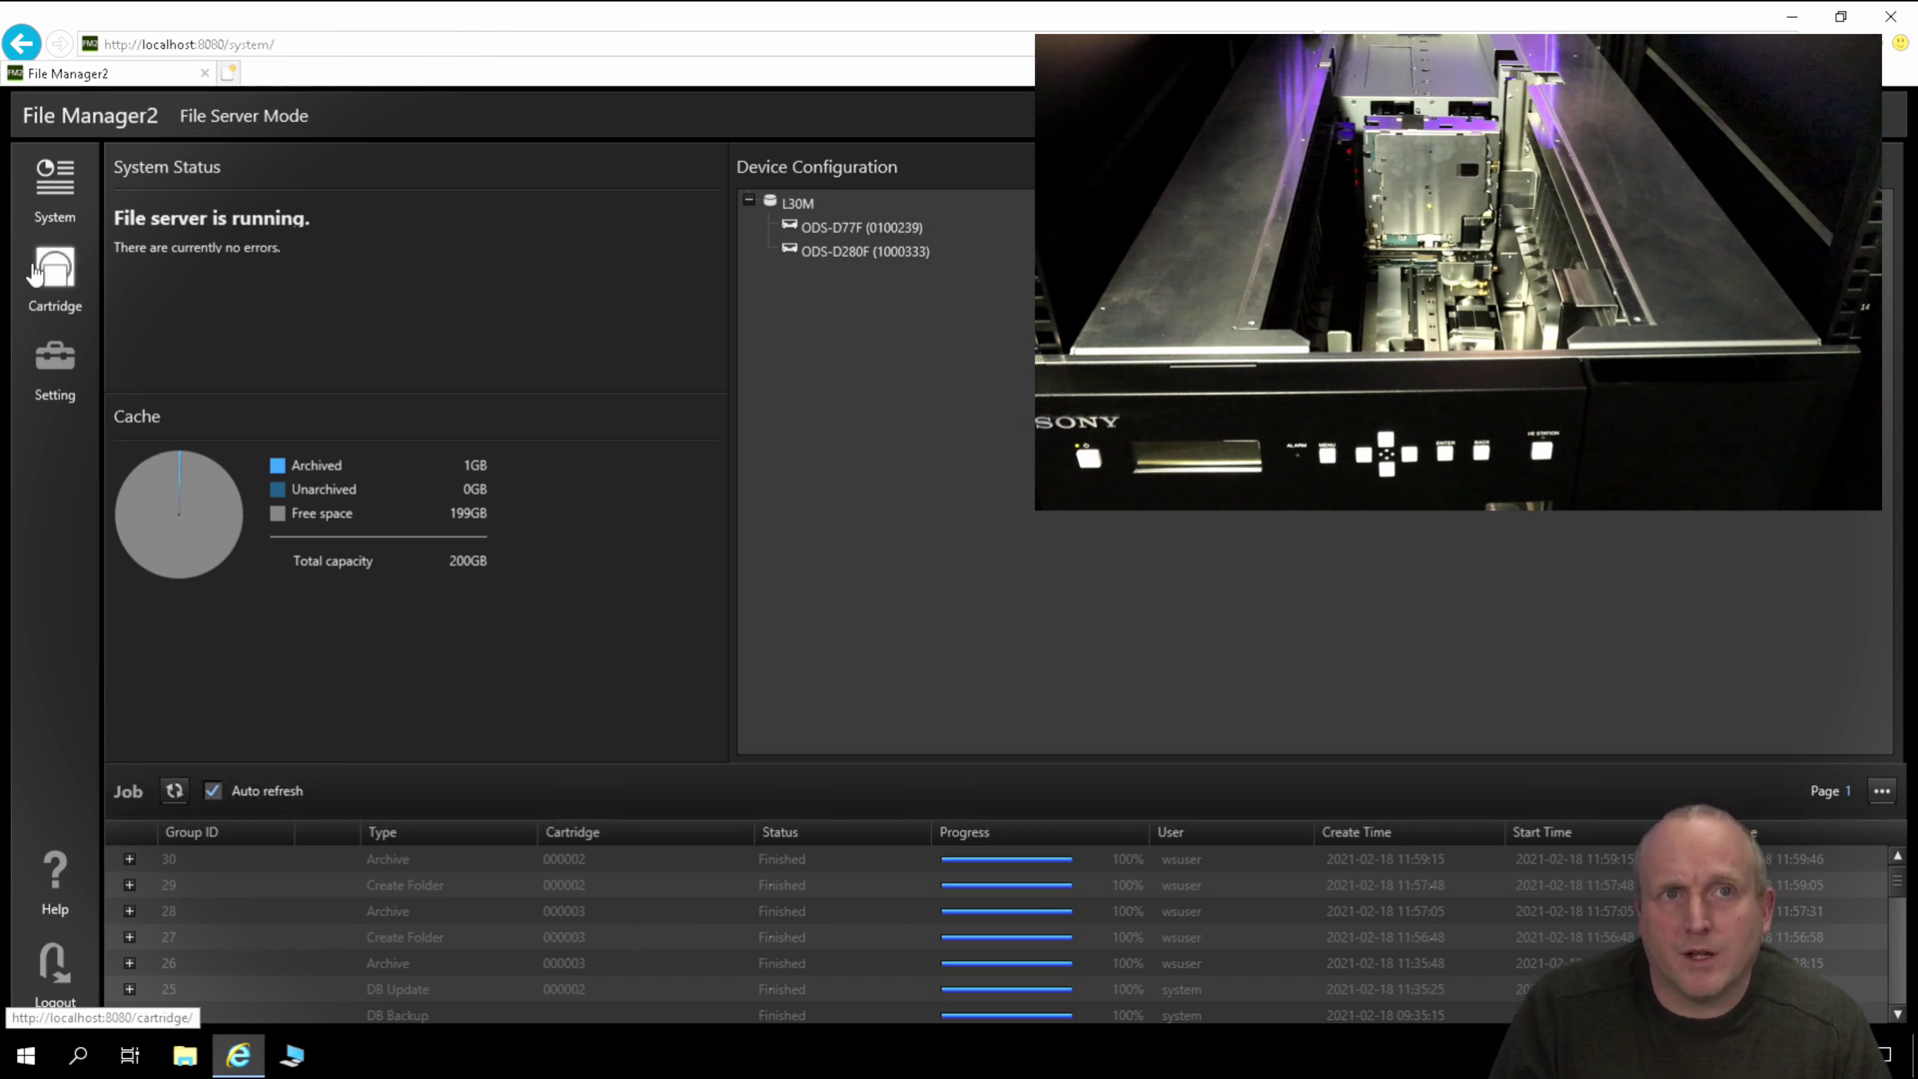
Step: Review the trees and details of cartridges 000002 and 000003, then minimize File Manager2
click(79, 282)
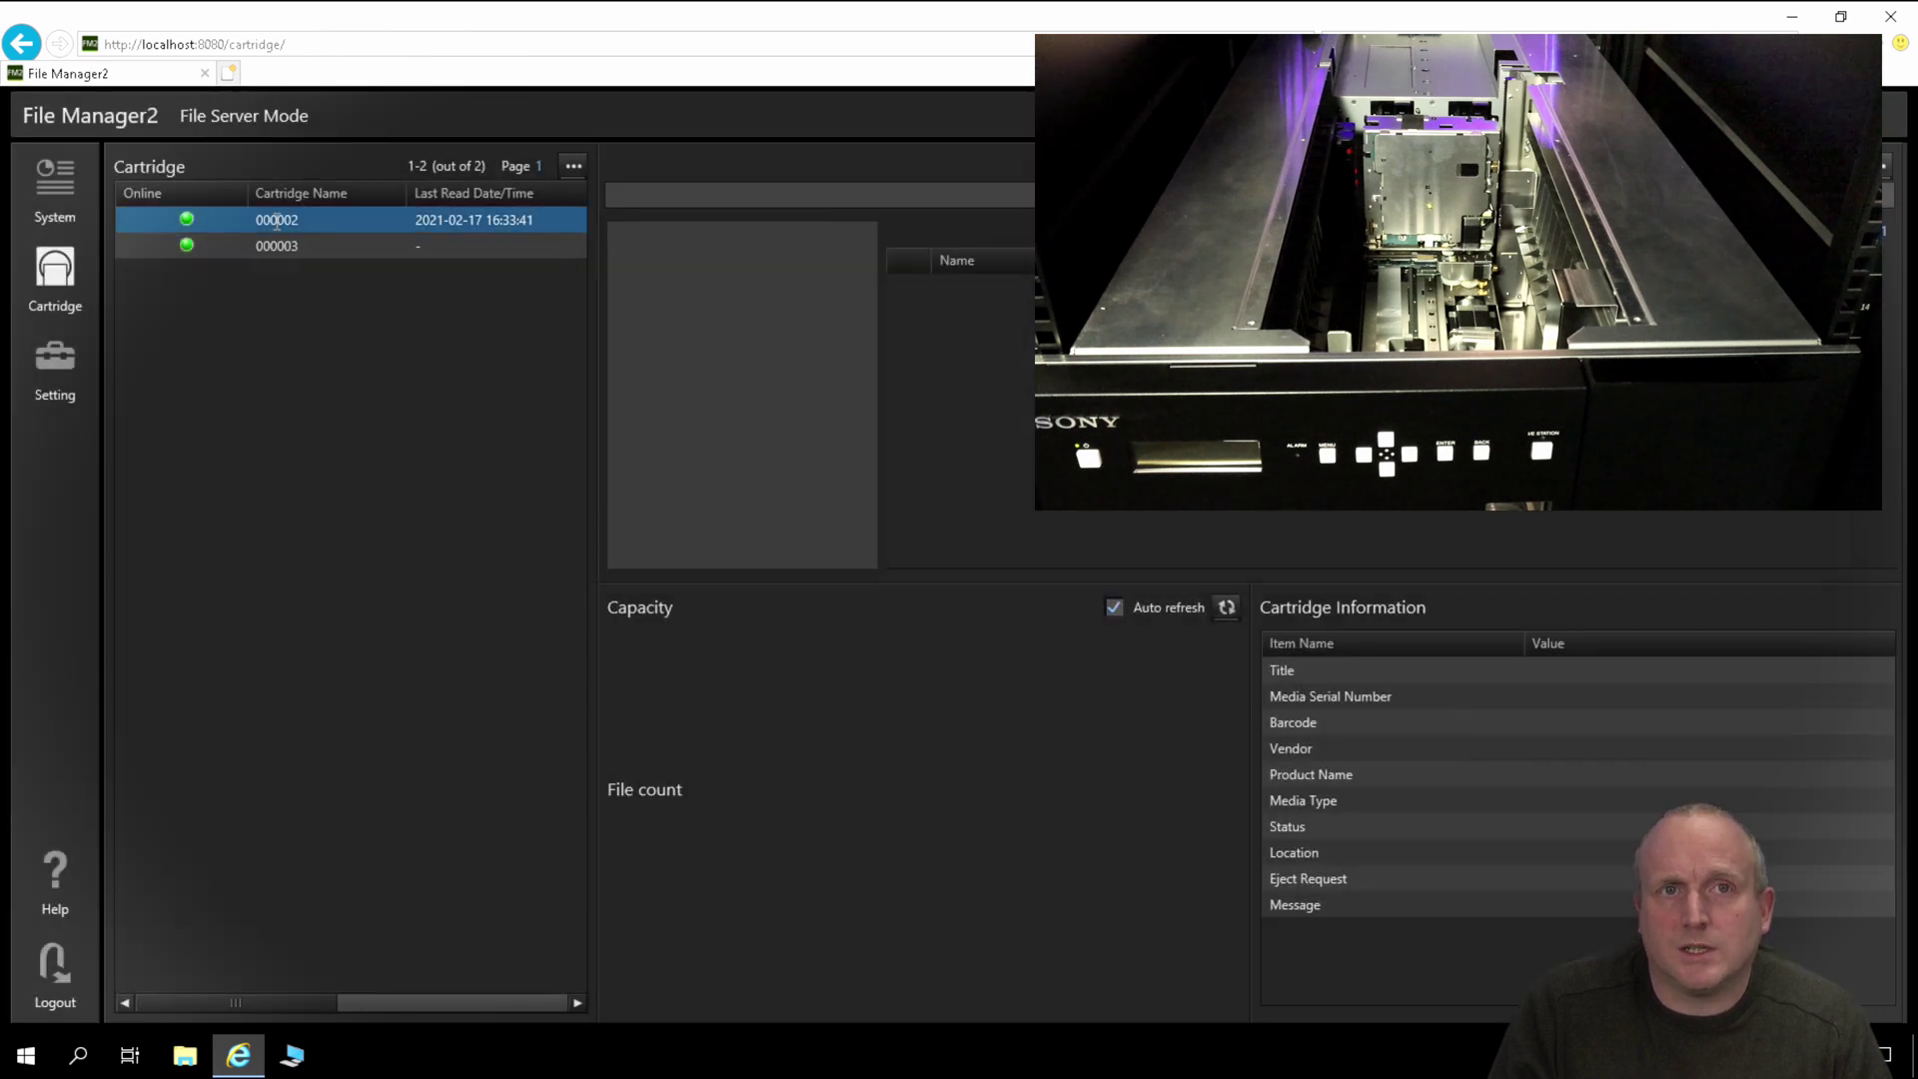
click(280, 221)
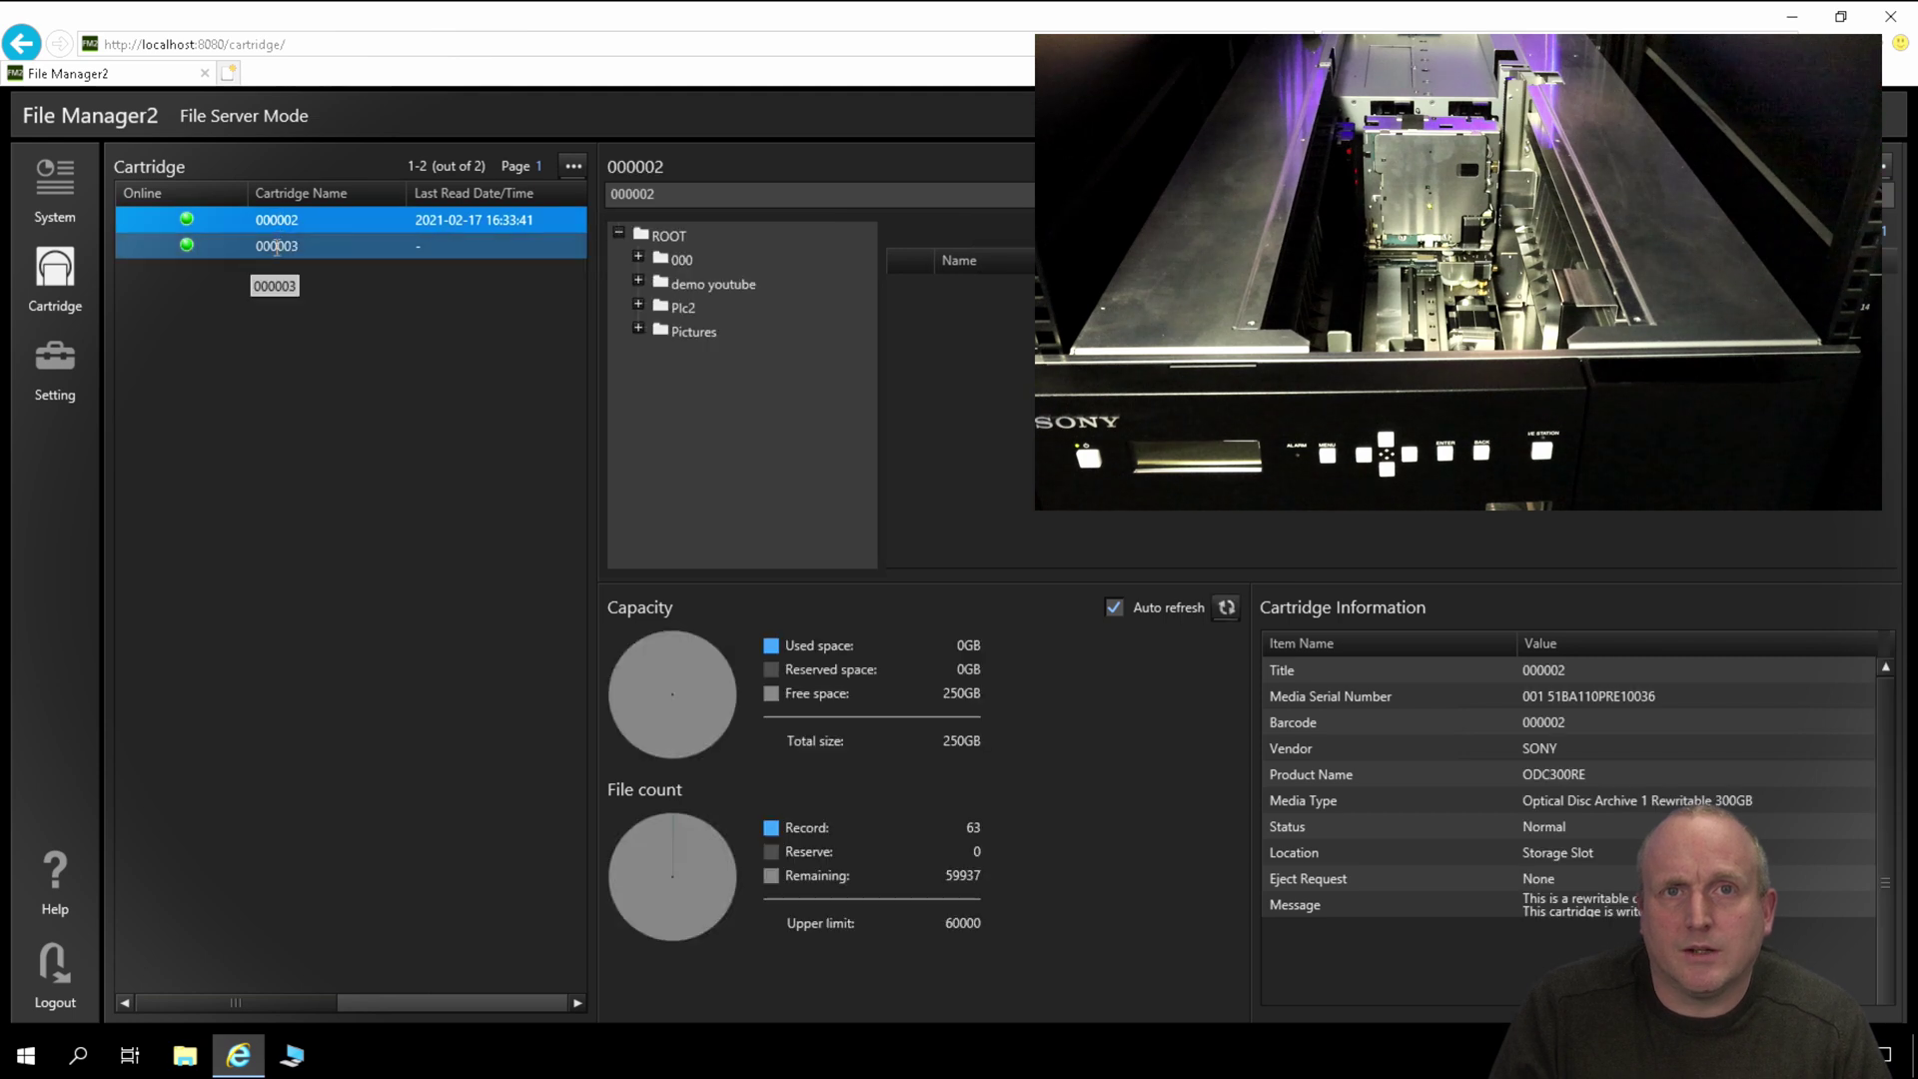
click(302, 248)
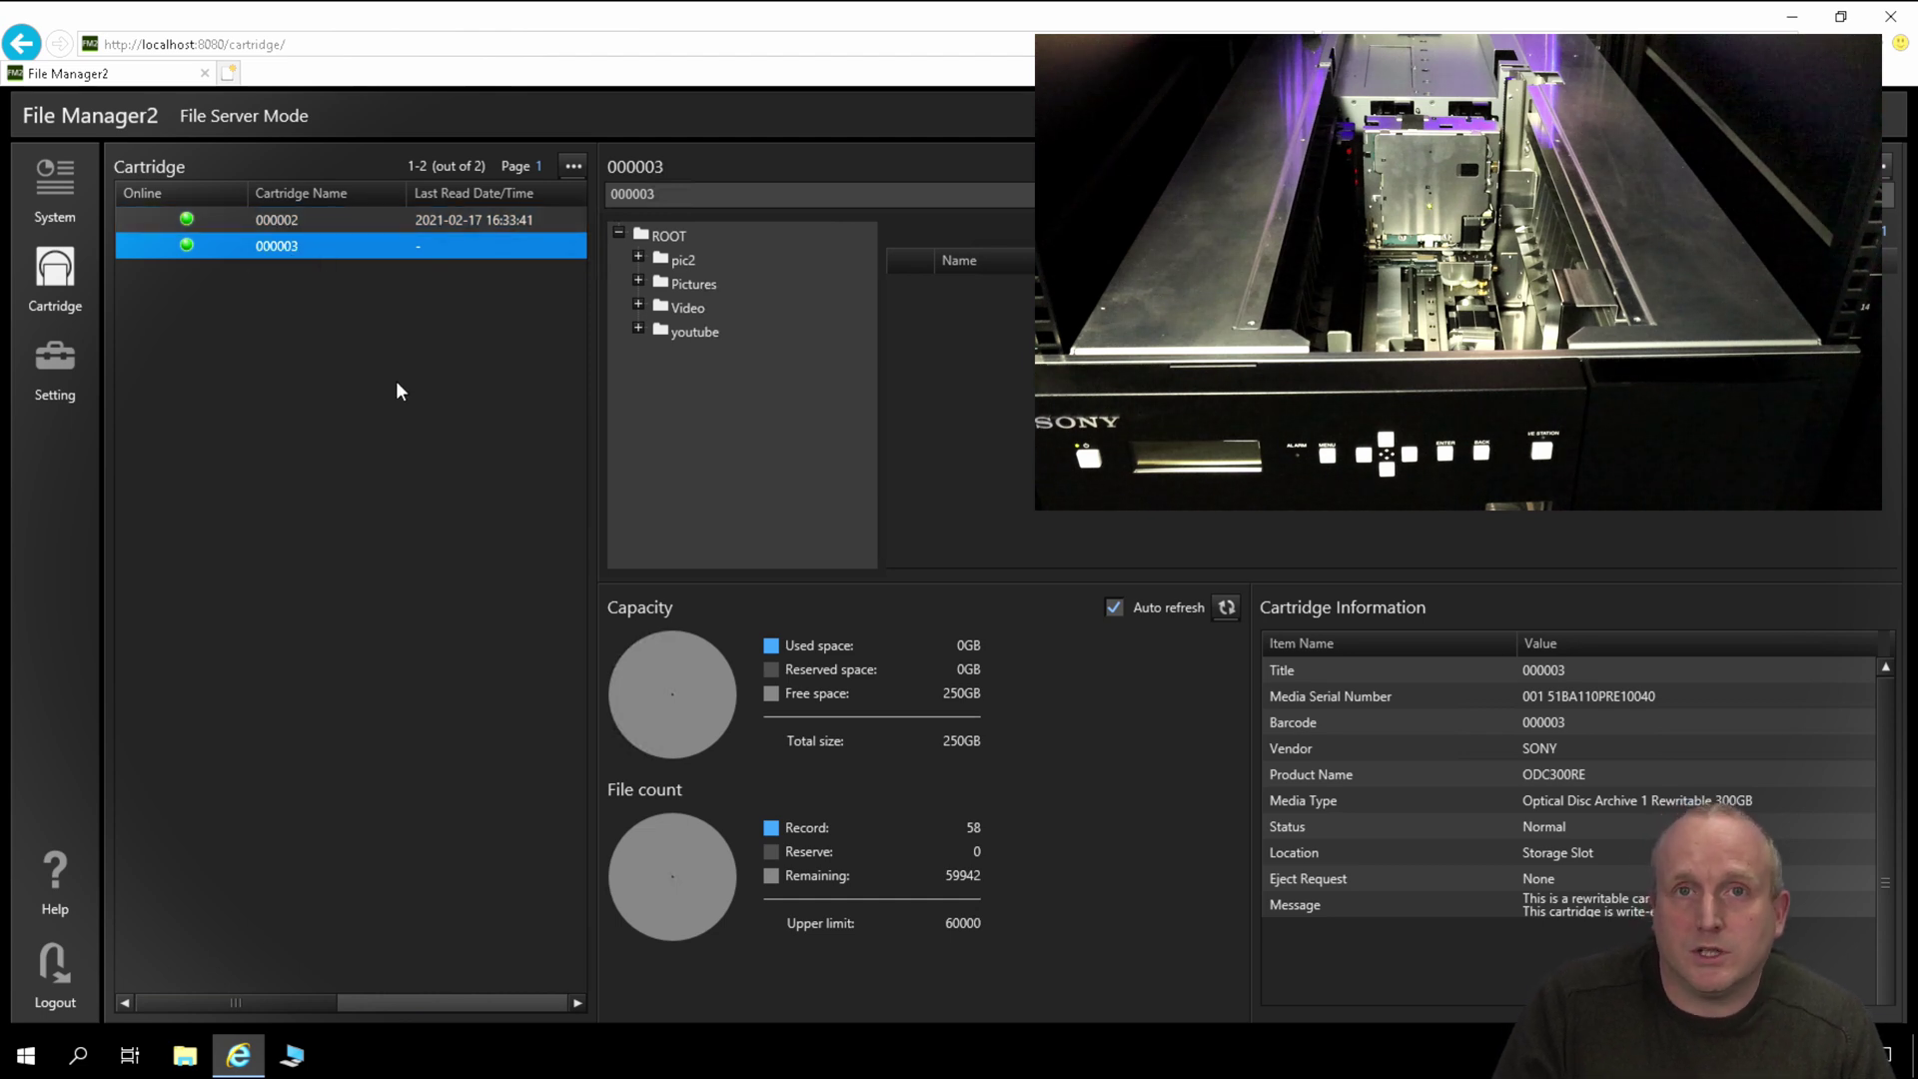
click(1788, 15)
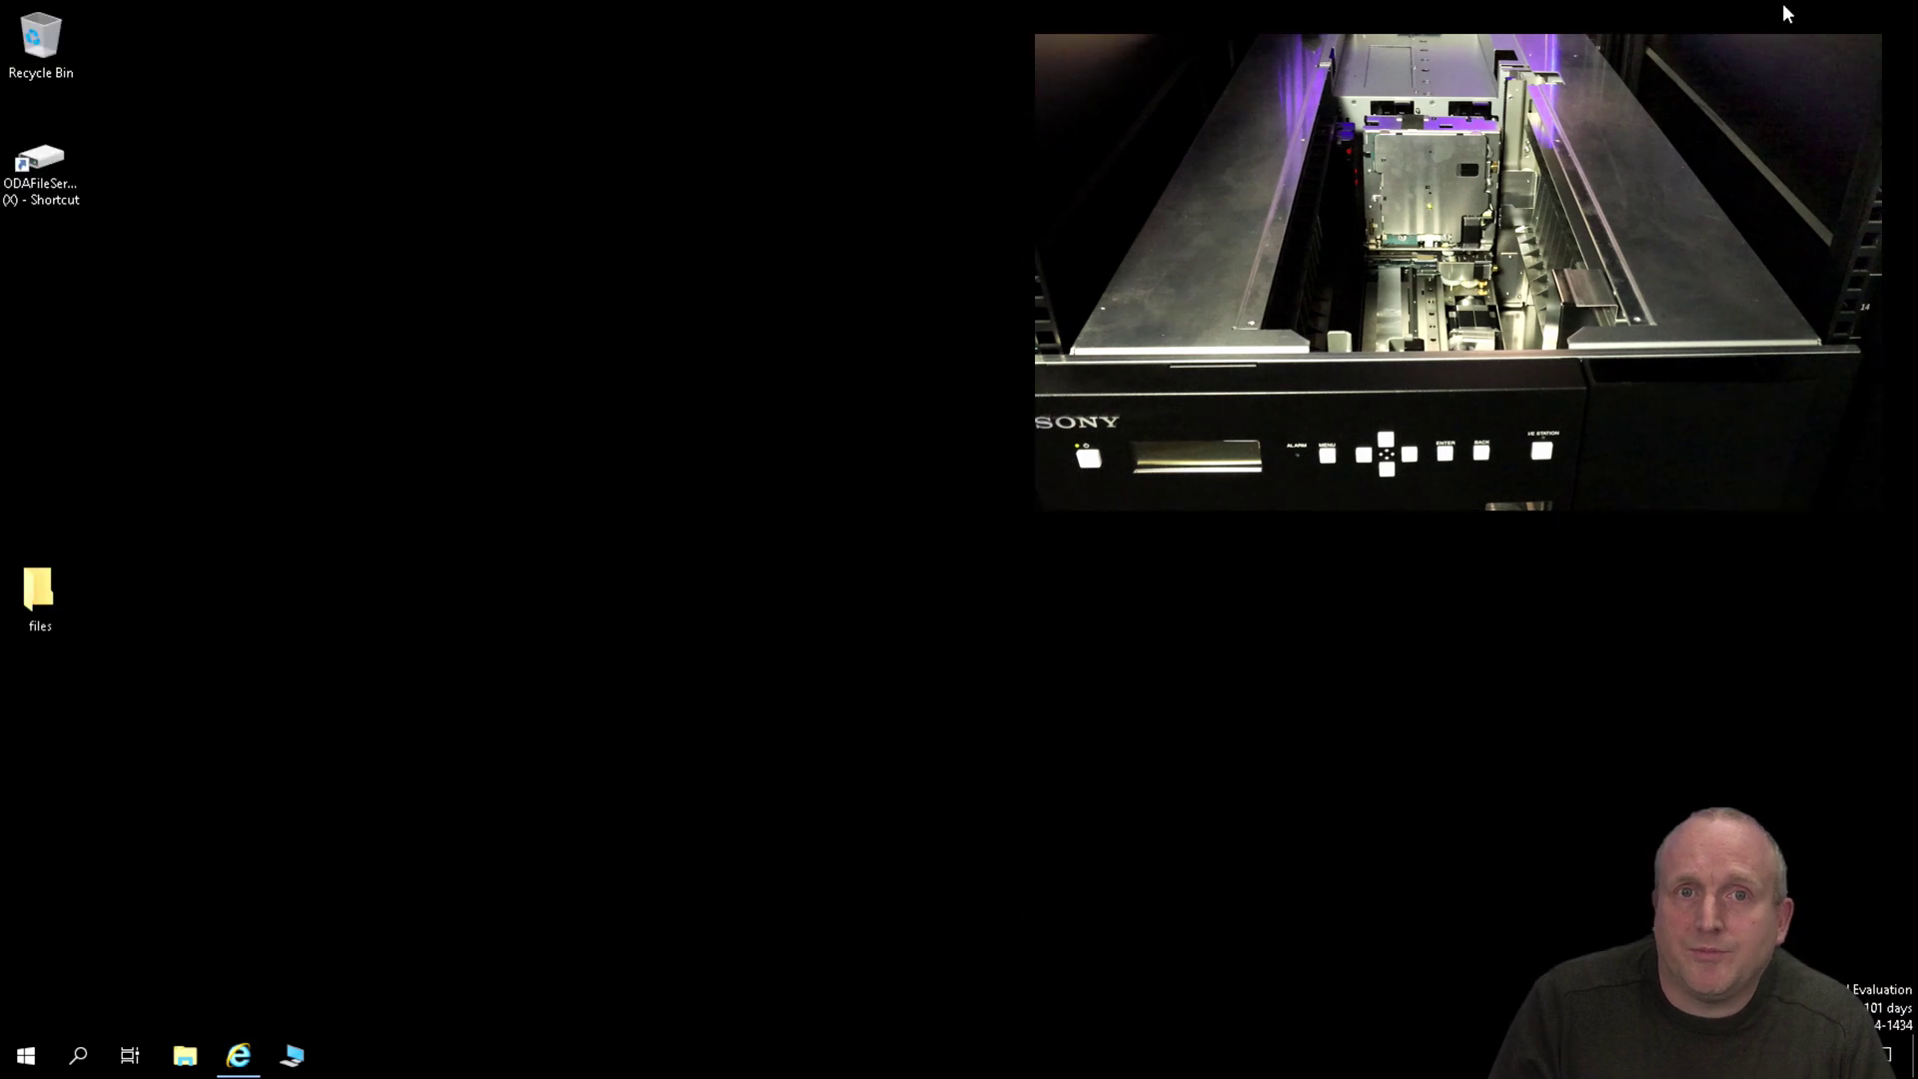
Step: Open cartridge folder 000002 on the ODAFileServer (X:) drive
double_click(40, 159)
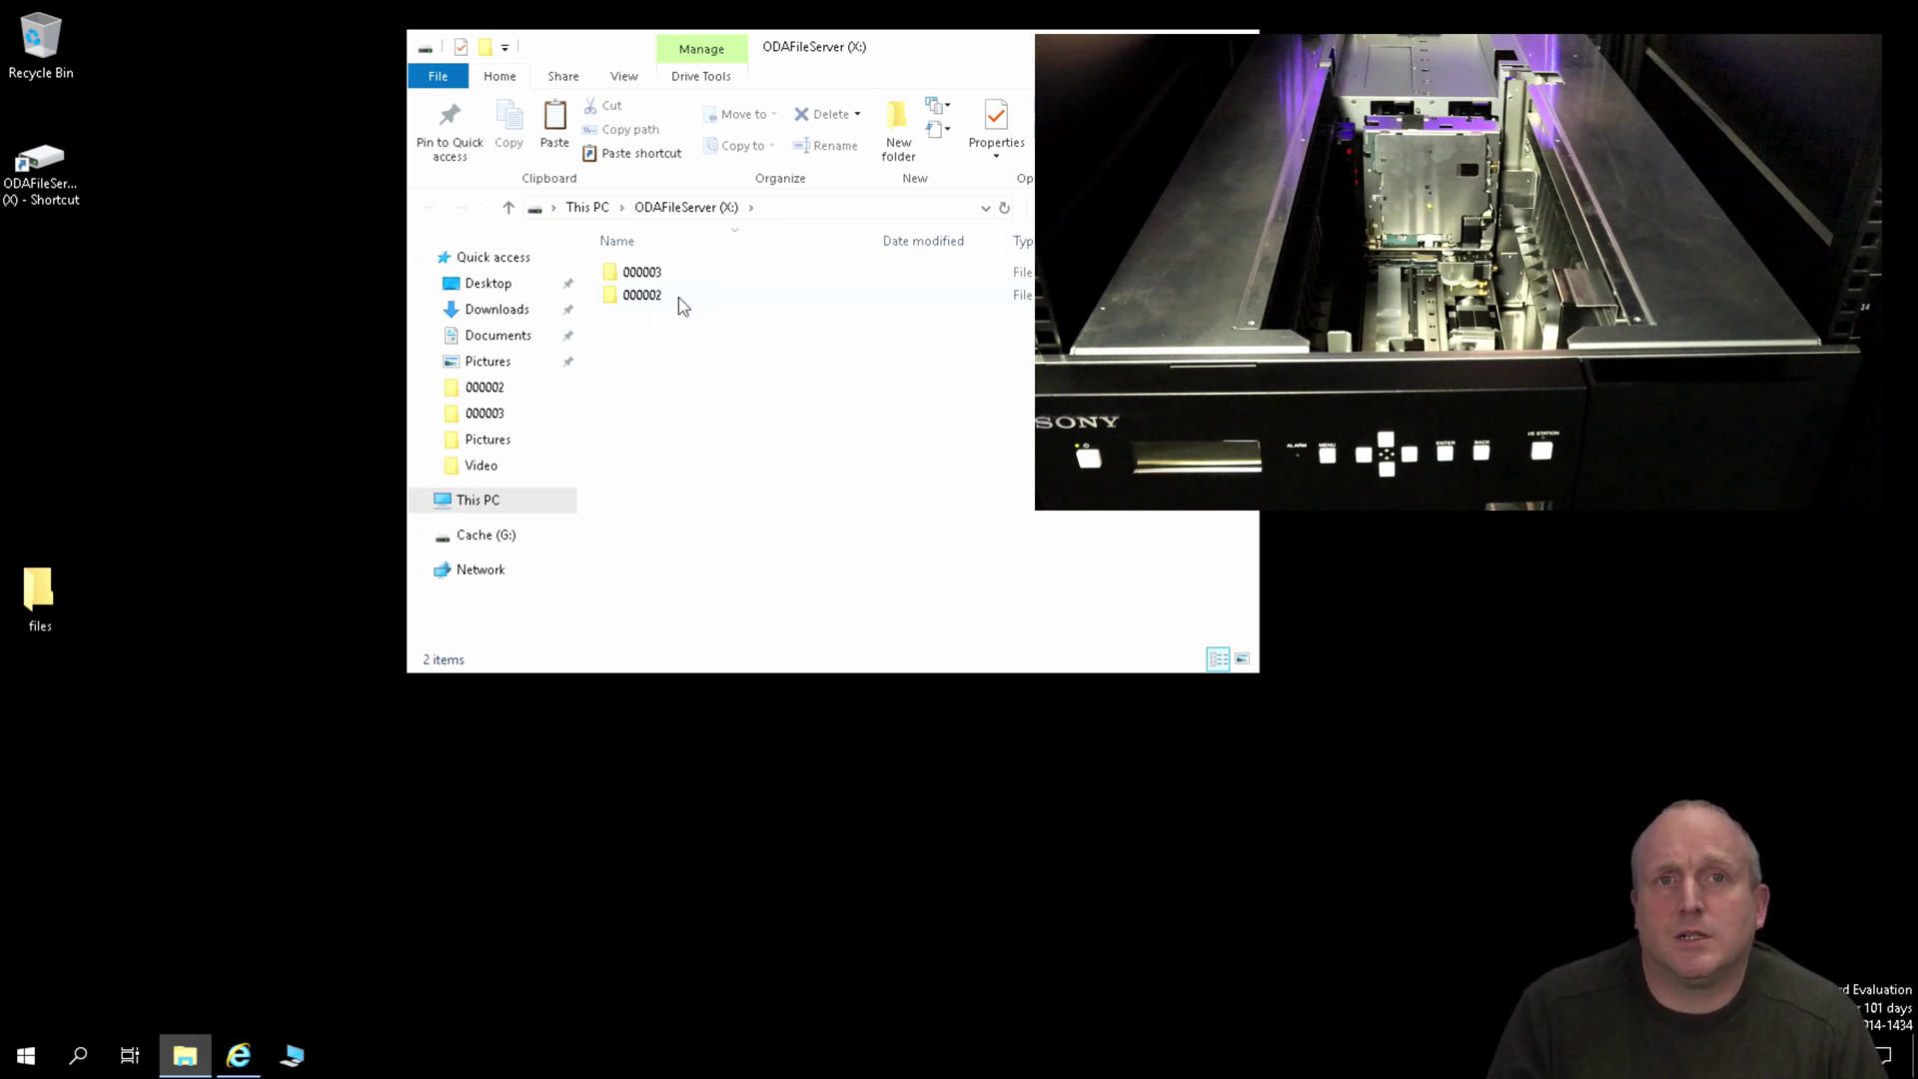
mouse_move(679, 307)
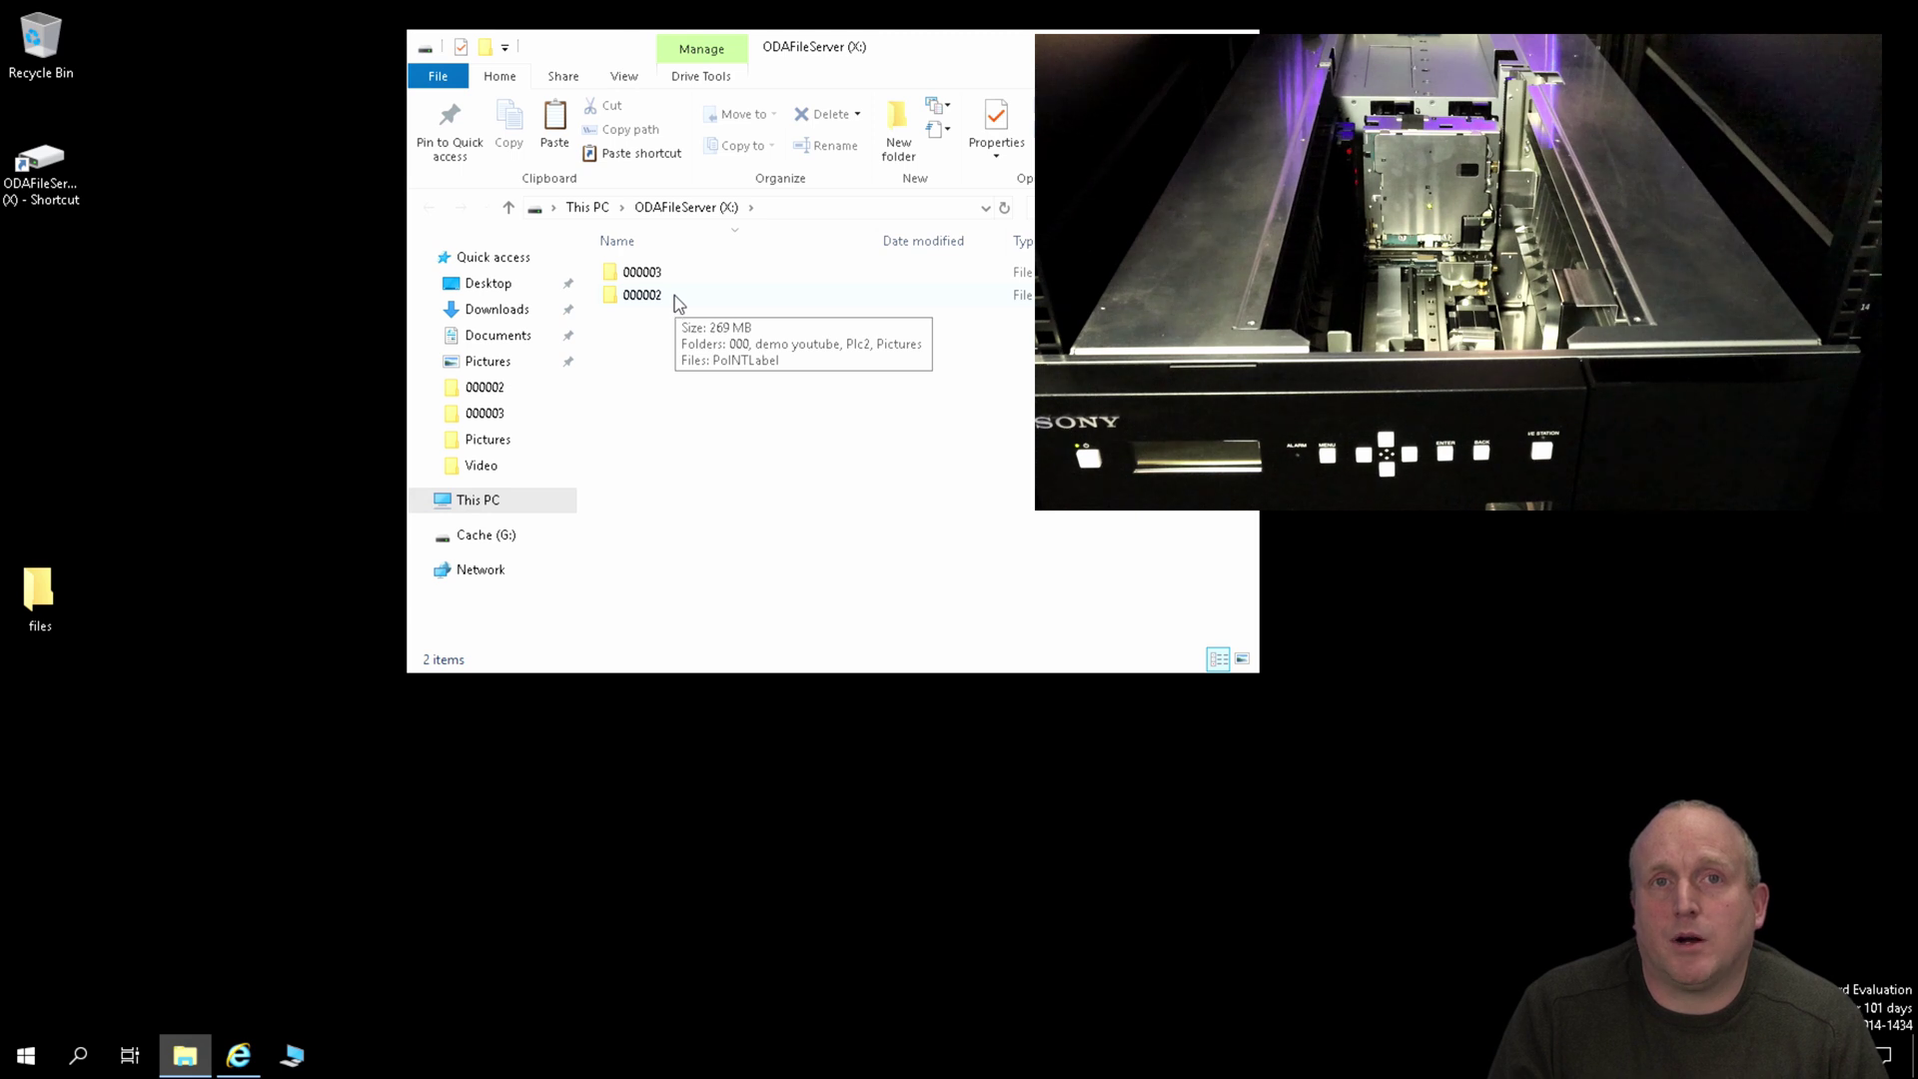
double_click(664, 297)
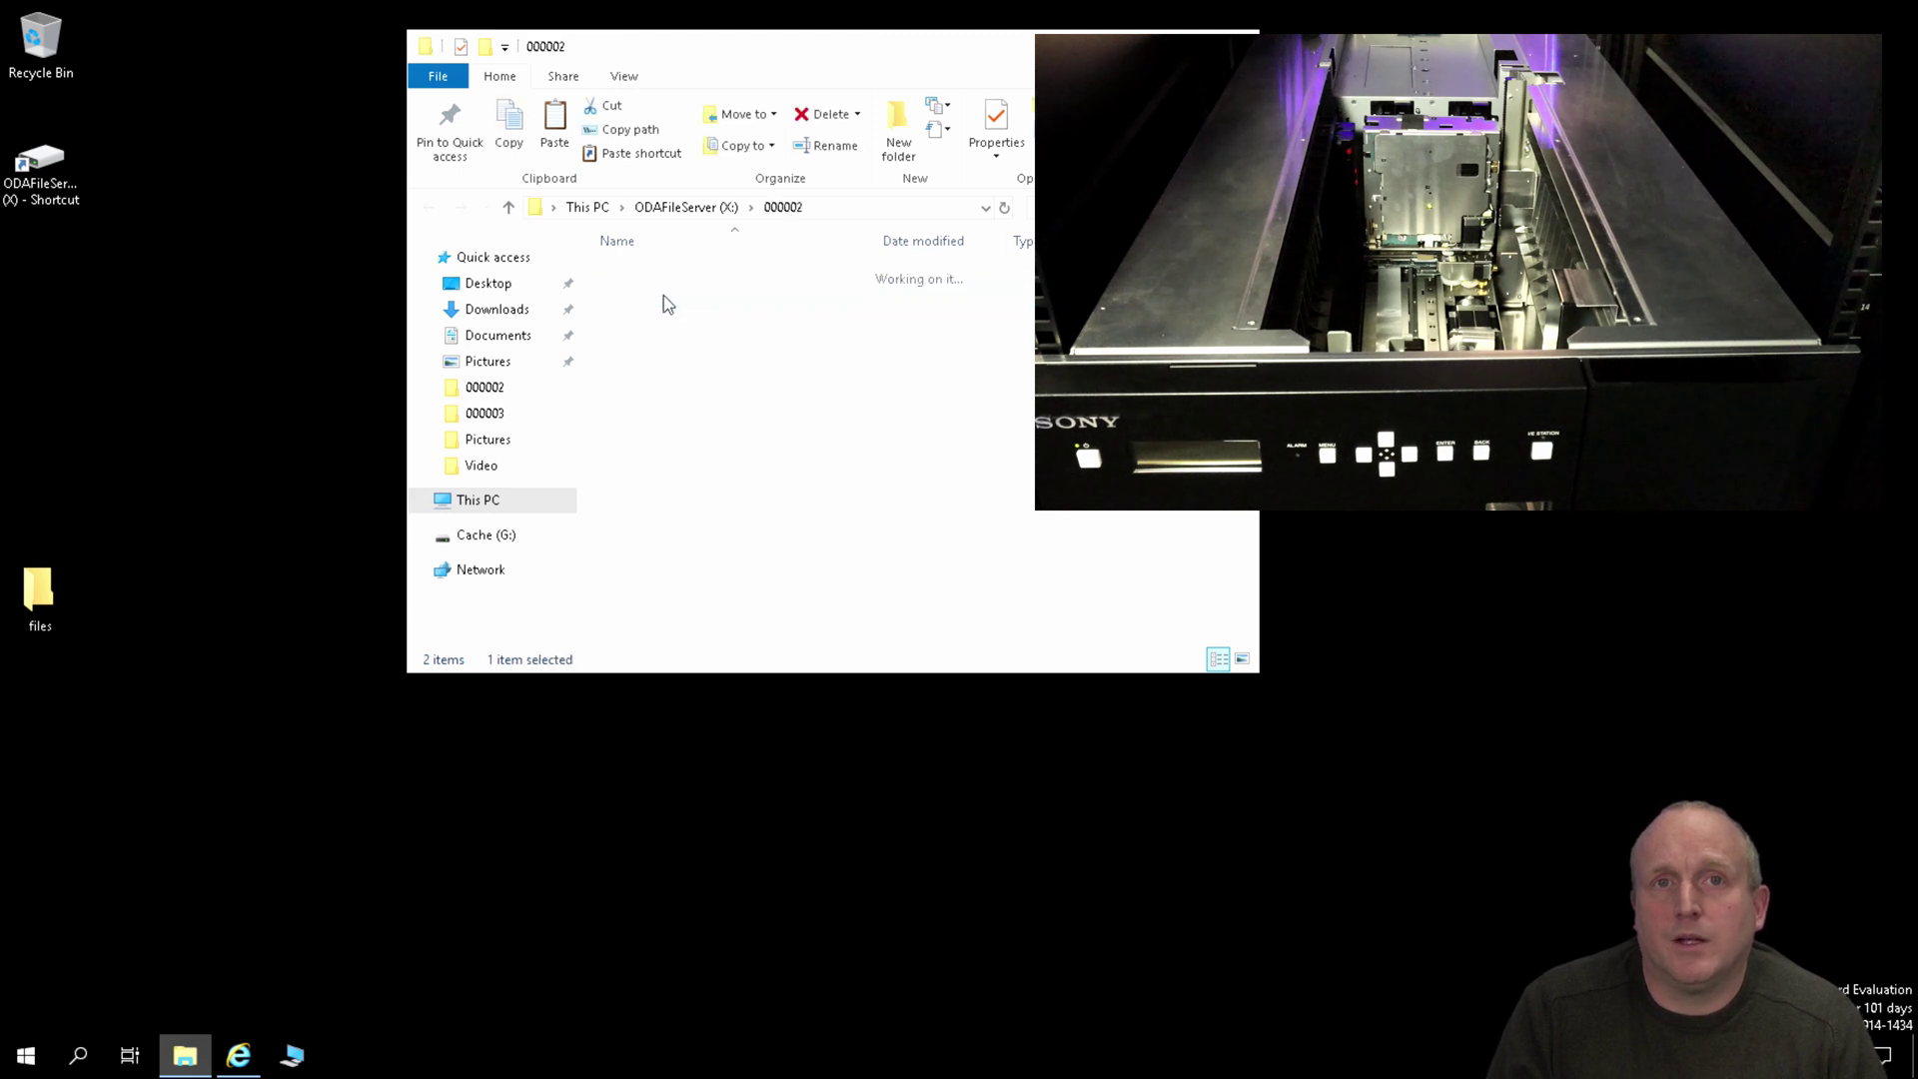
Step: Create a new folder named 'example' in 000002, then open the desktop files folder
right_click(667, 449)
mouse_move(720, 710)
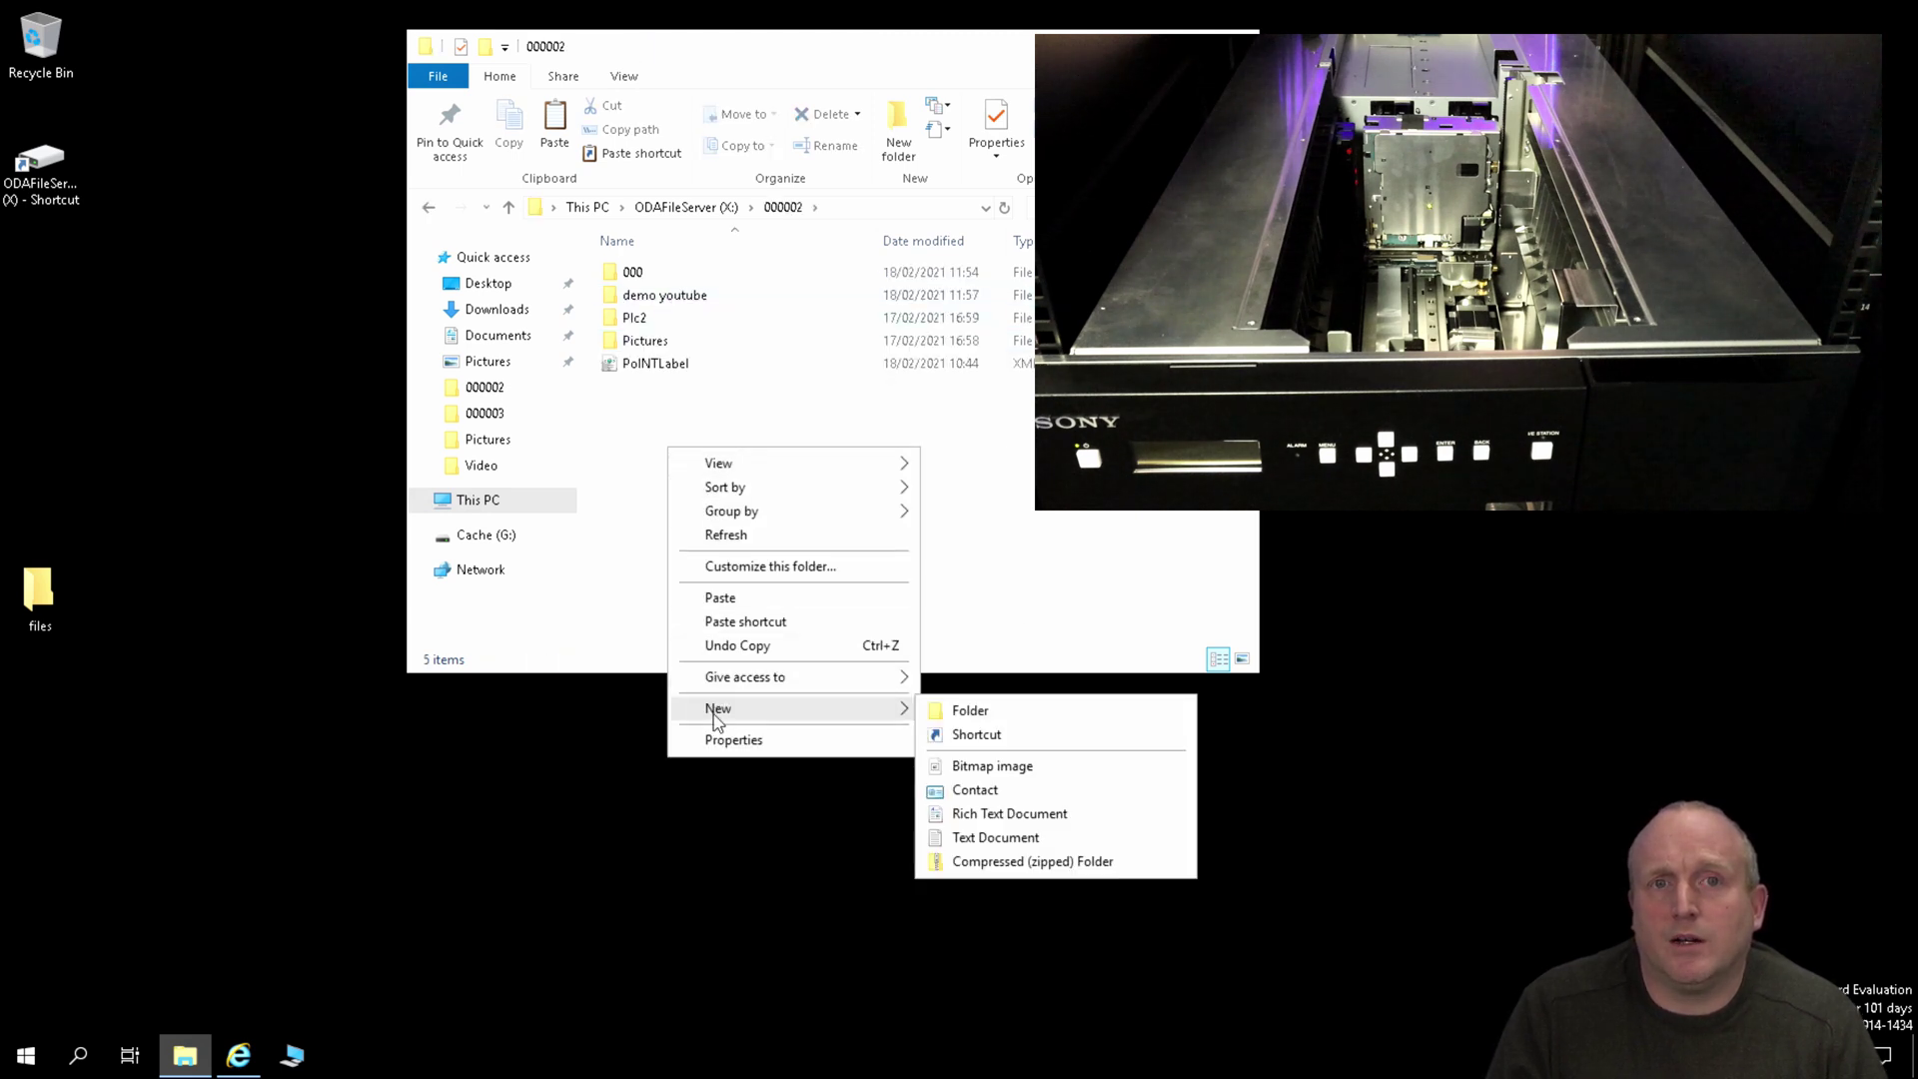
click(968, 710)
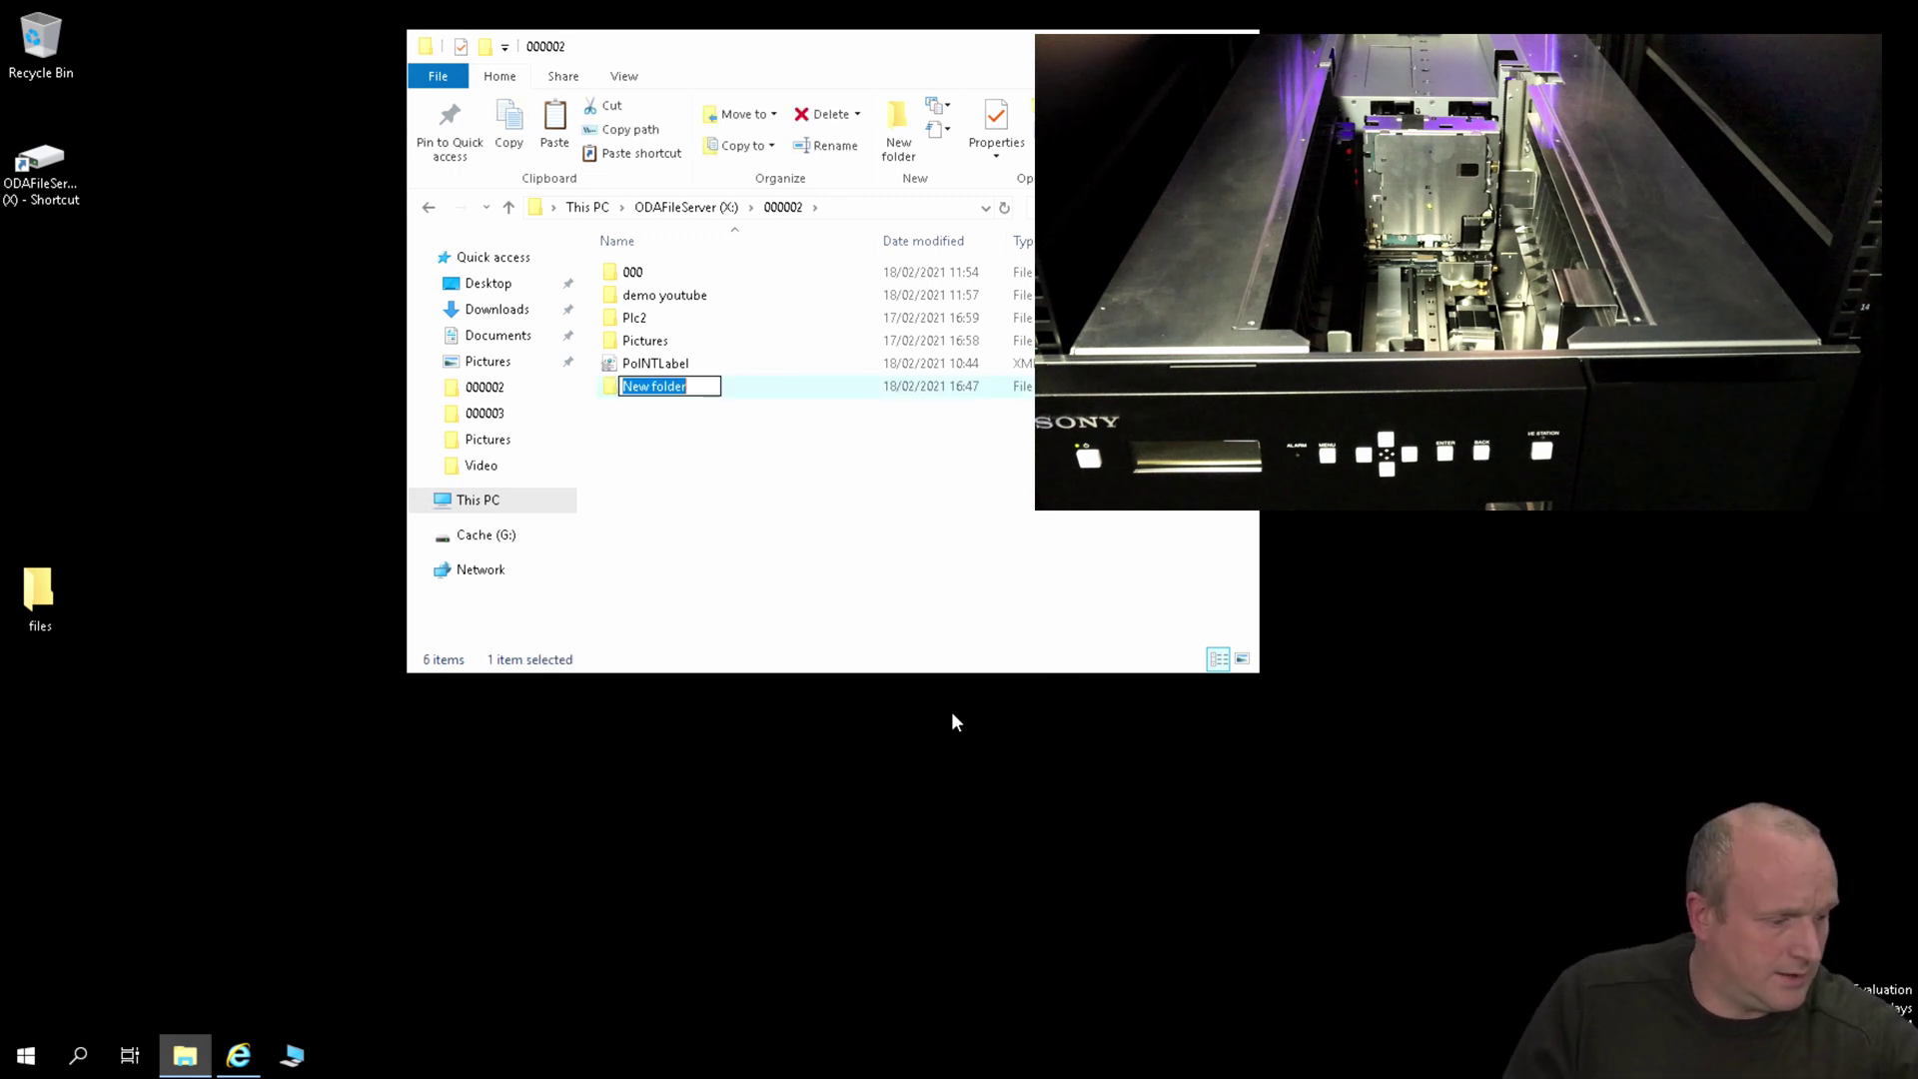
text(exa)
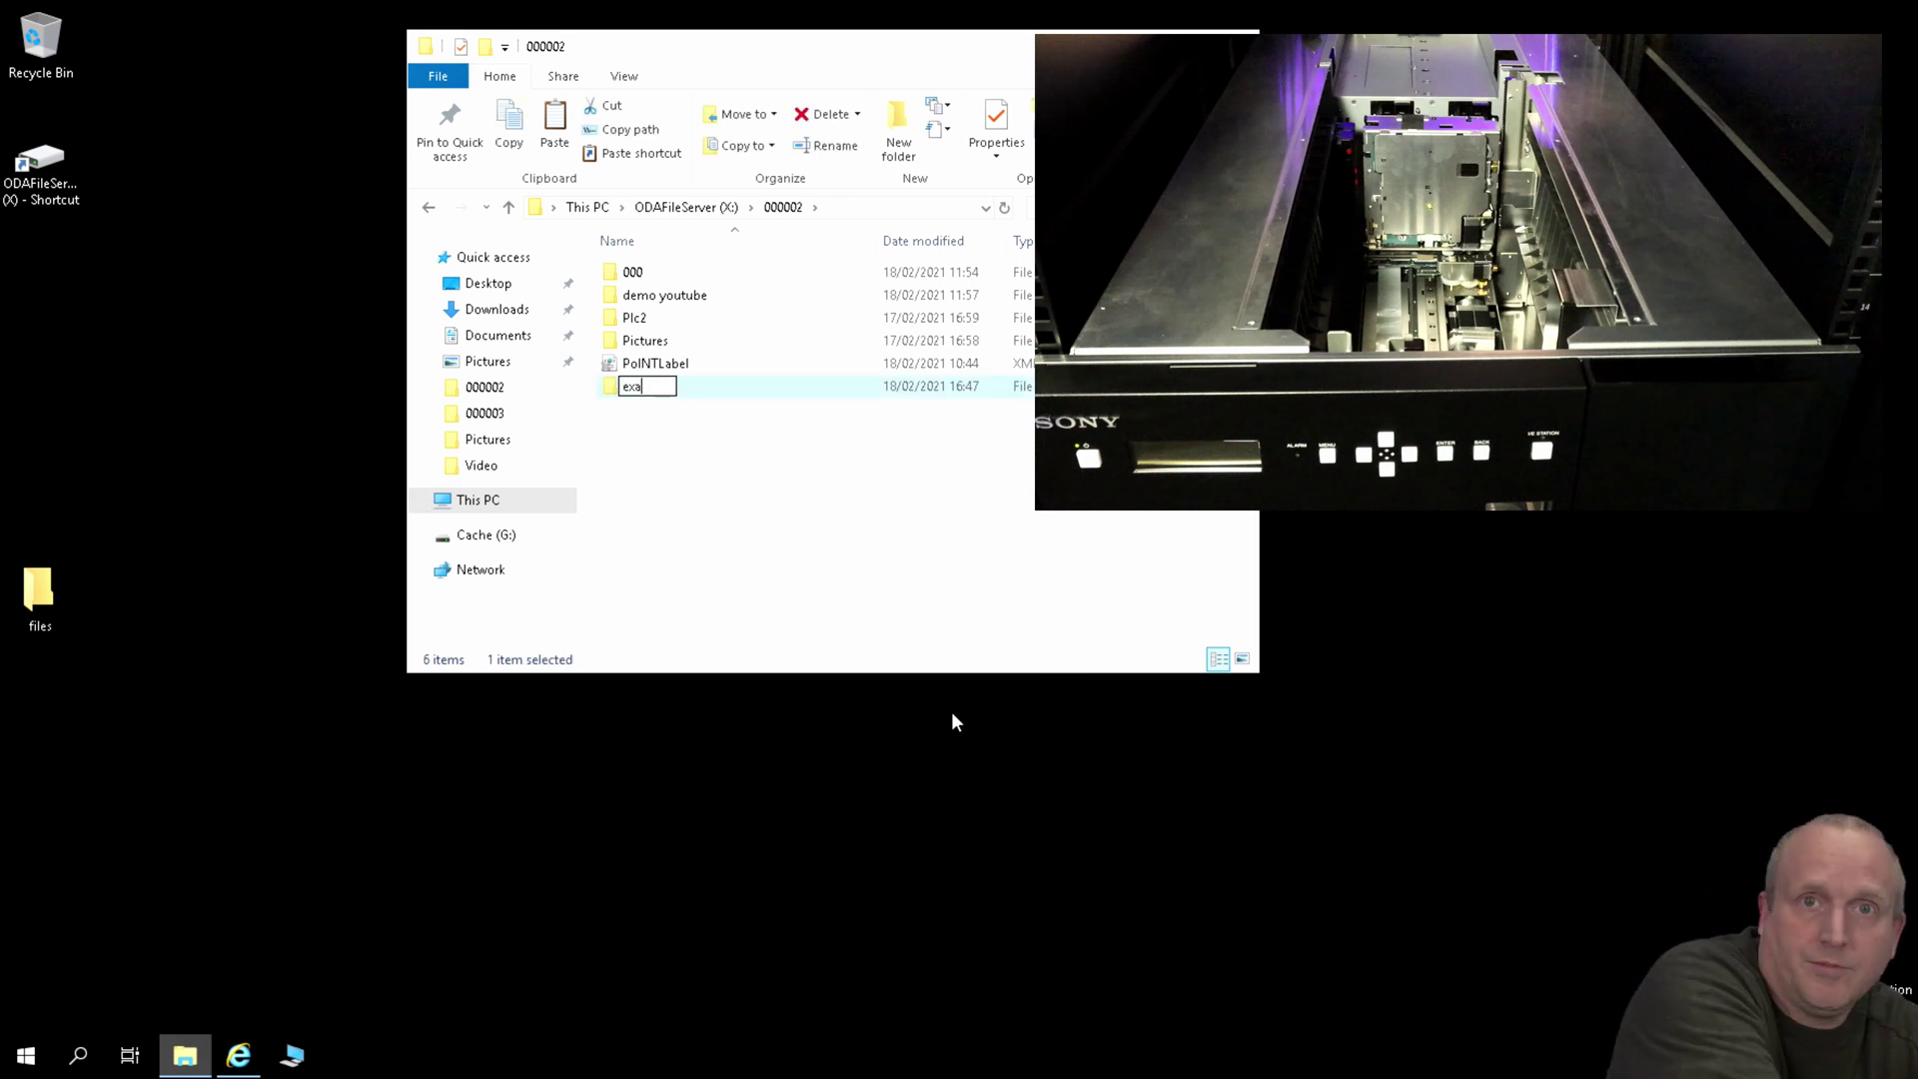
key(F11)
key(F11)
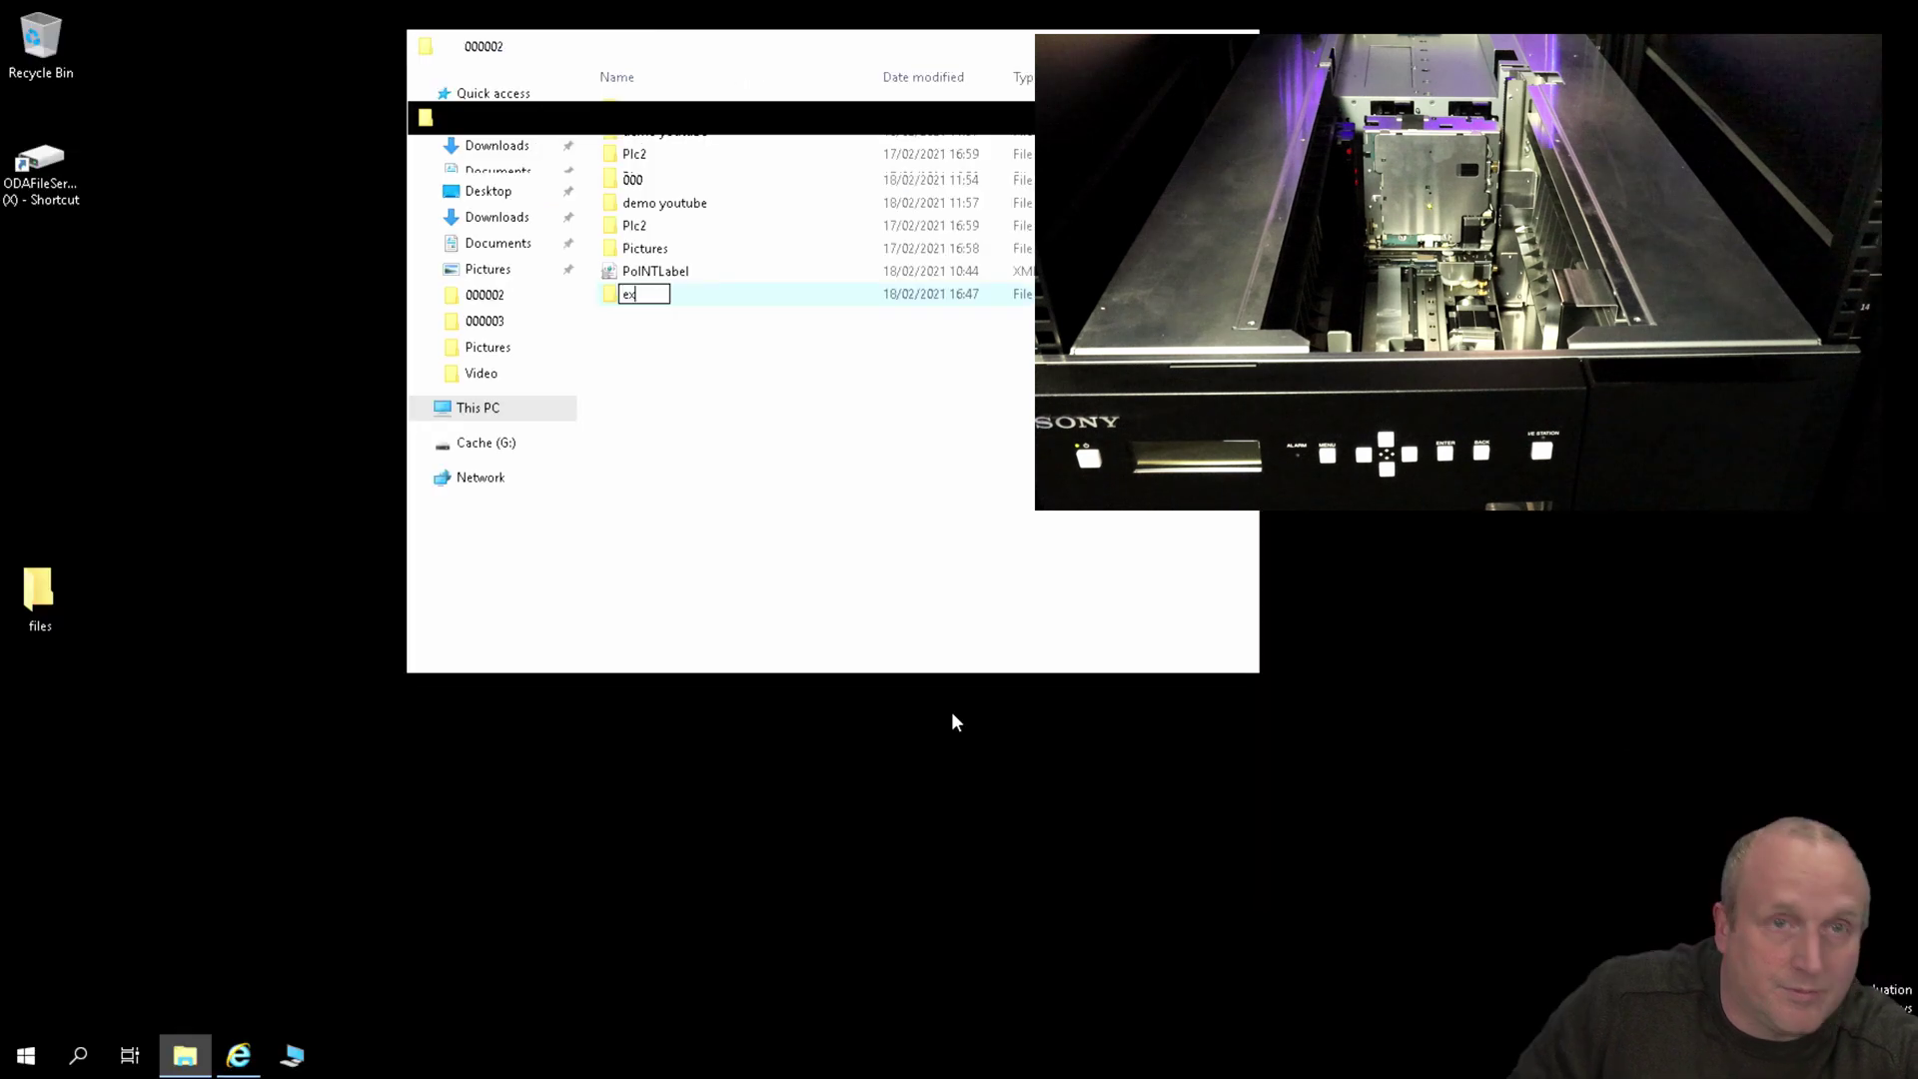
text(AMPLE)
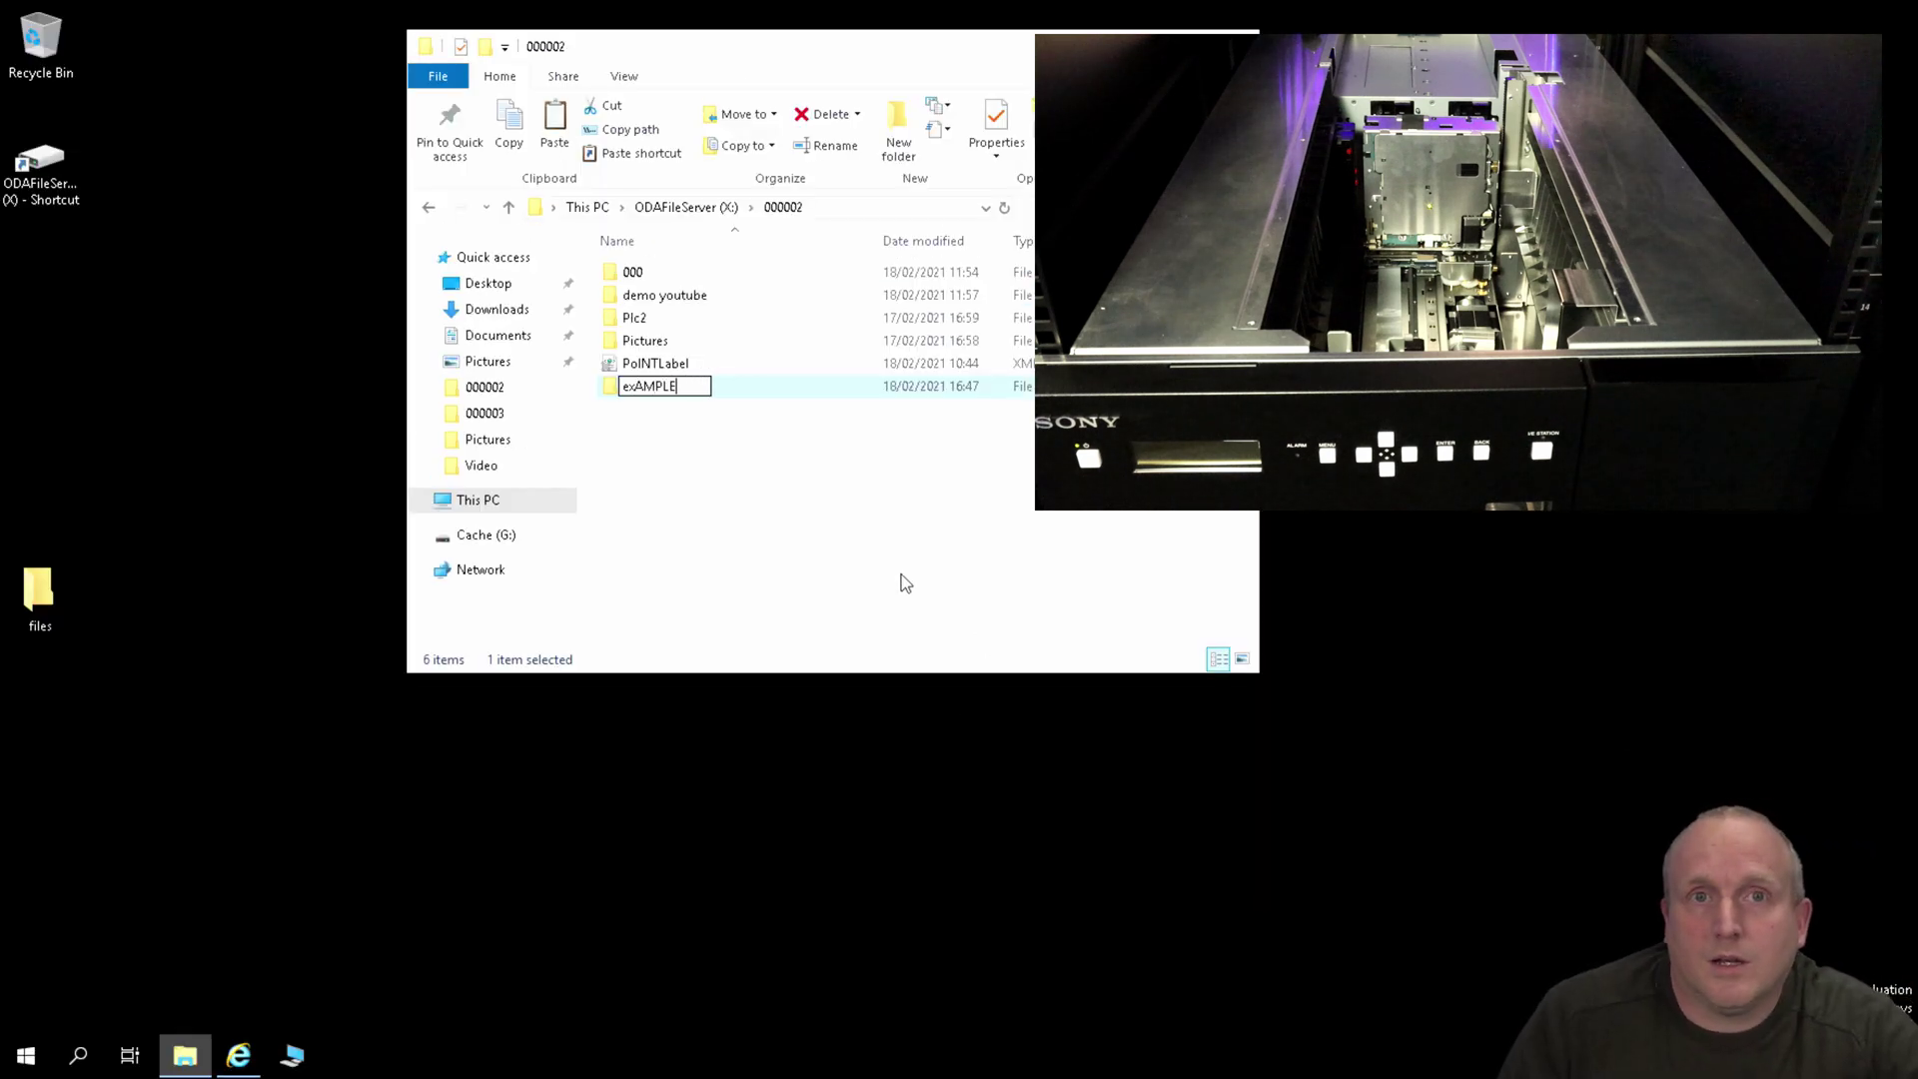
key(BackSpace)
key(BackSpace)
key(BackSpace)
key(BackSpace)
key(BackSpace)
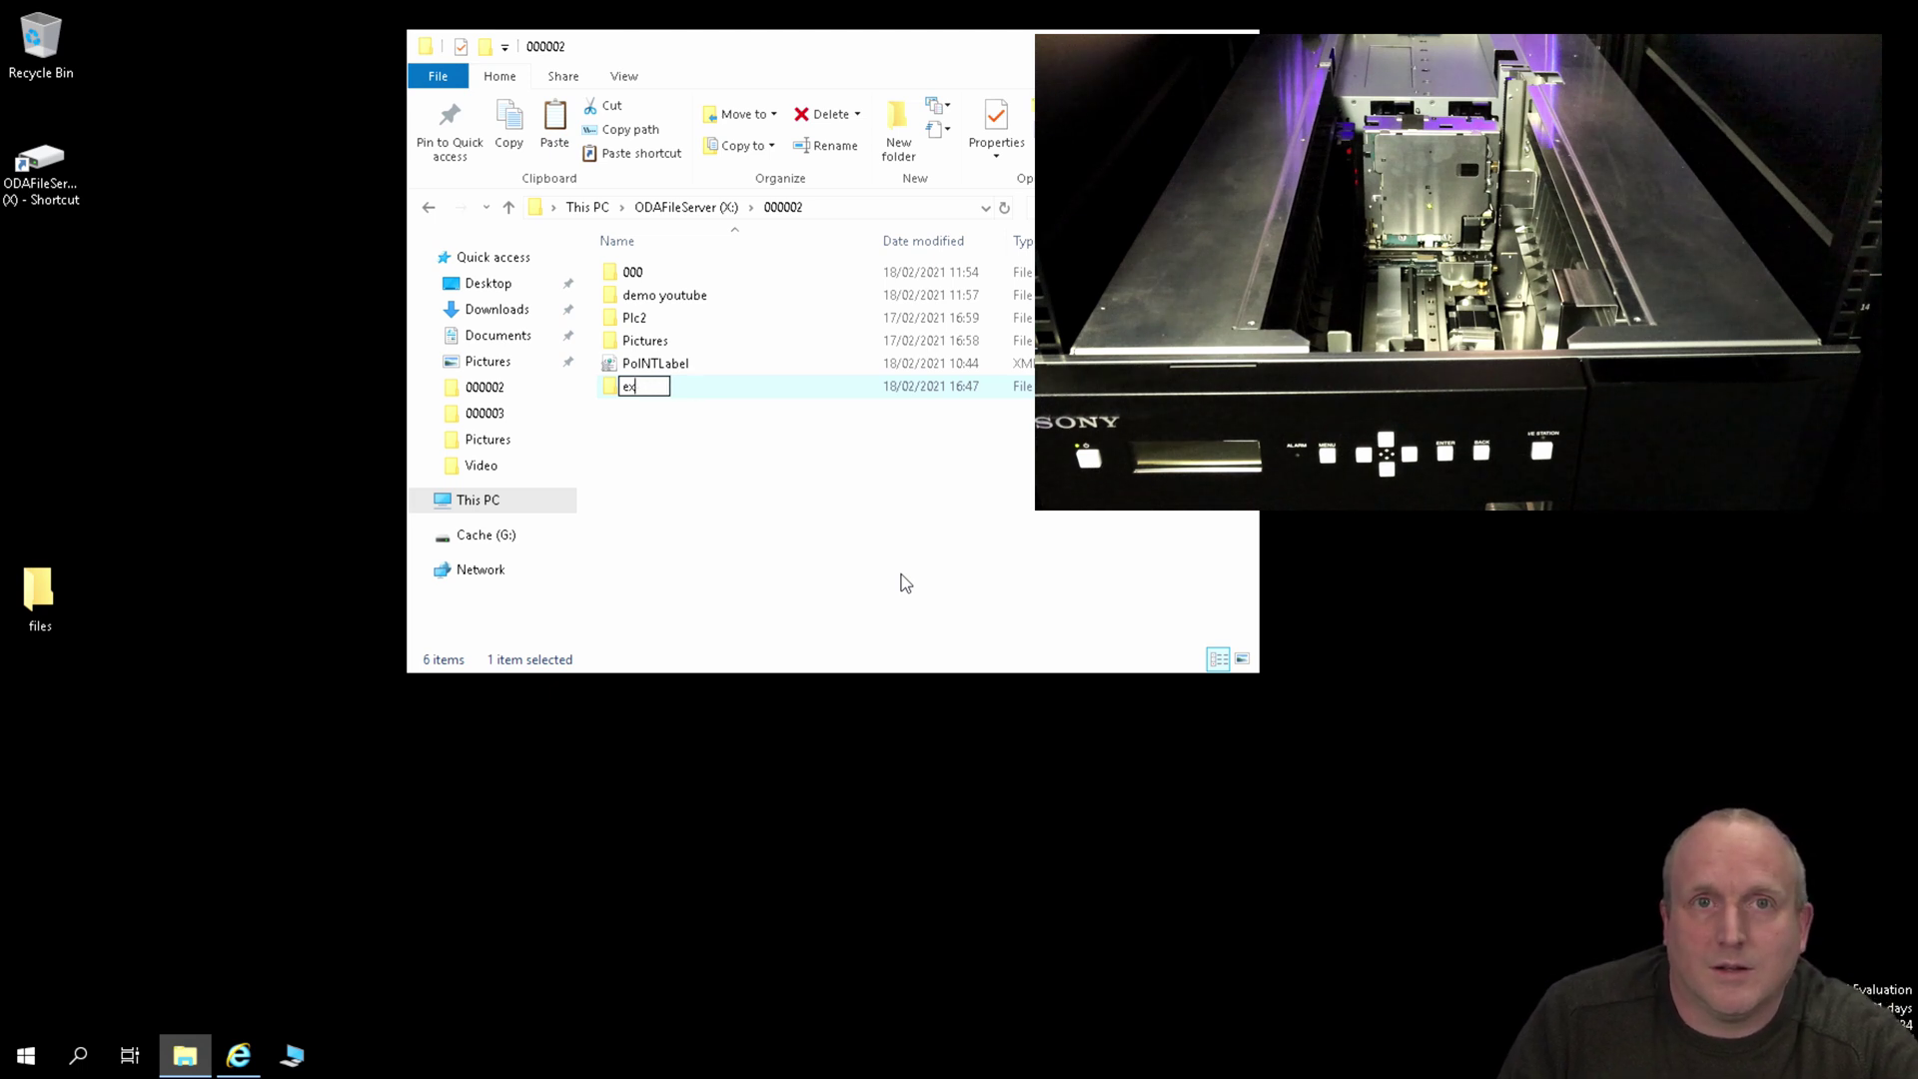
text(ample)
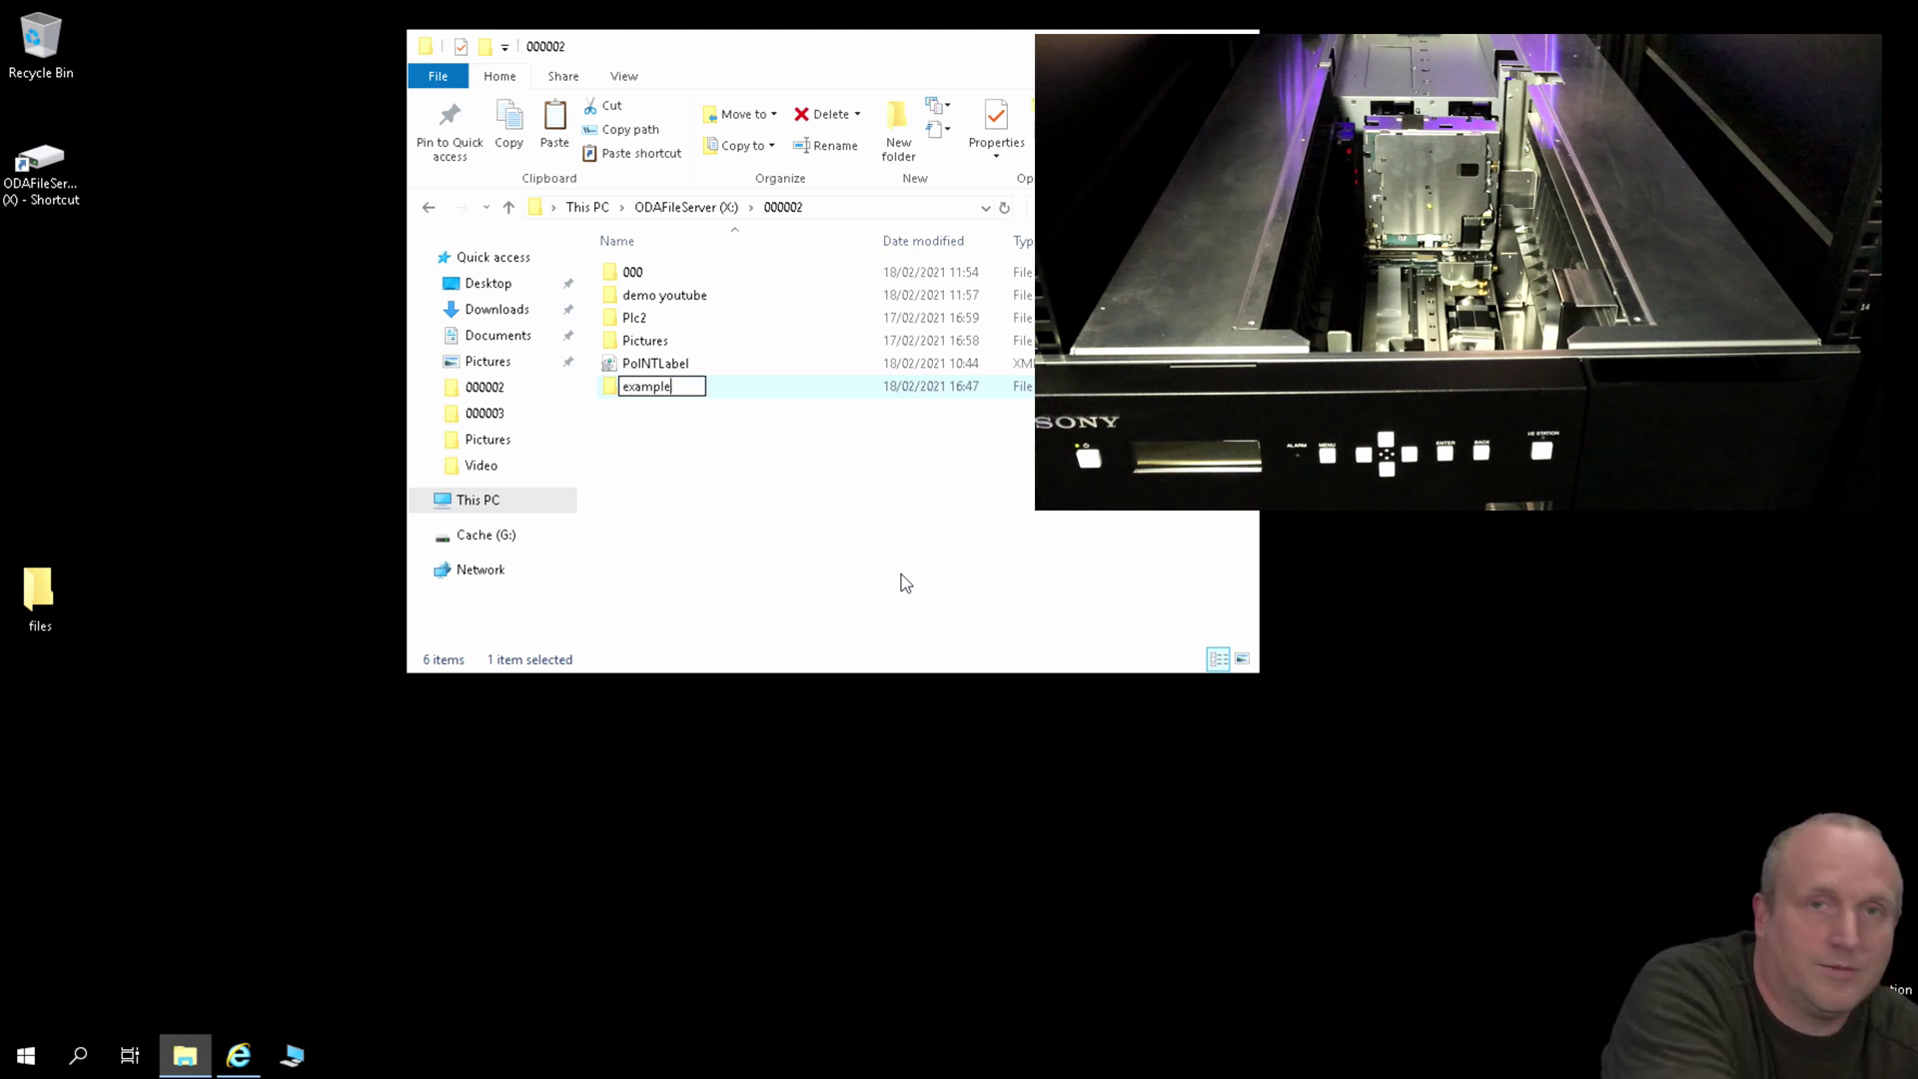
click(730, 486)
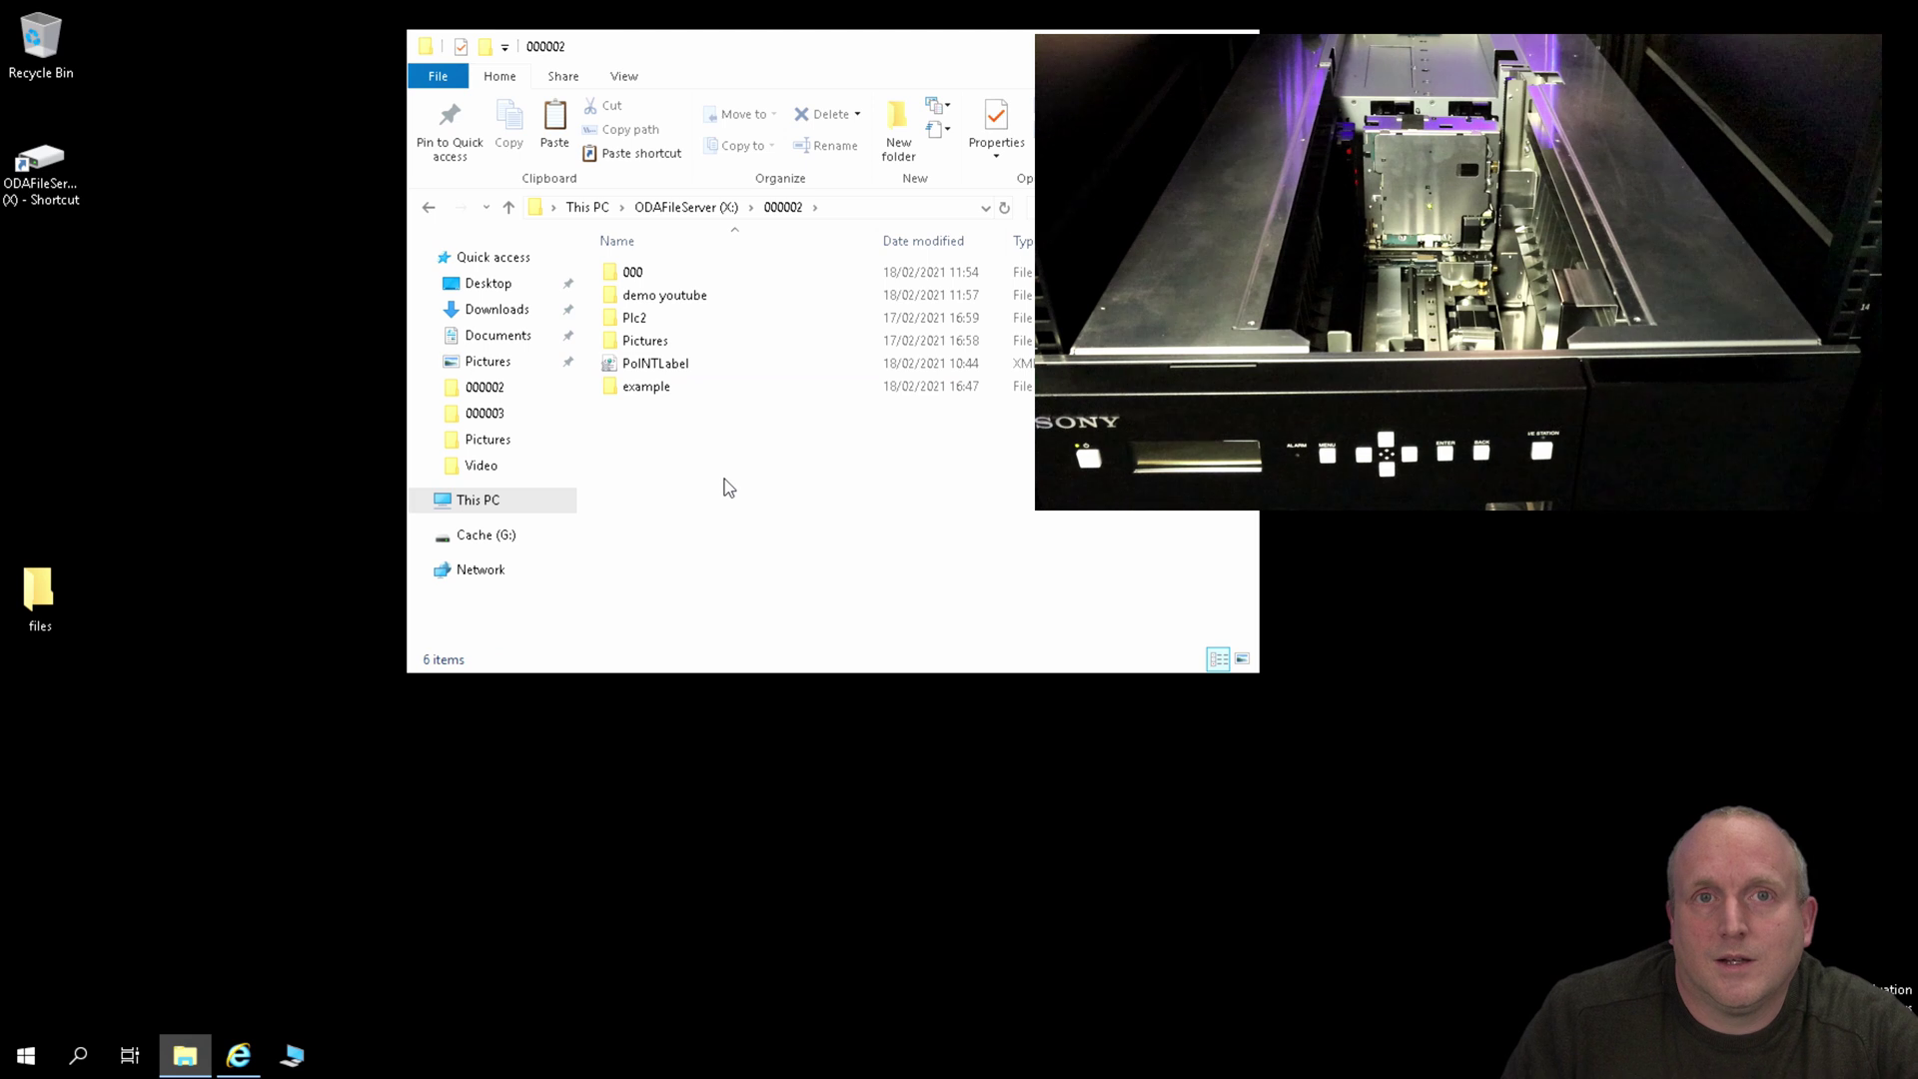
double_click(50, 599)
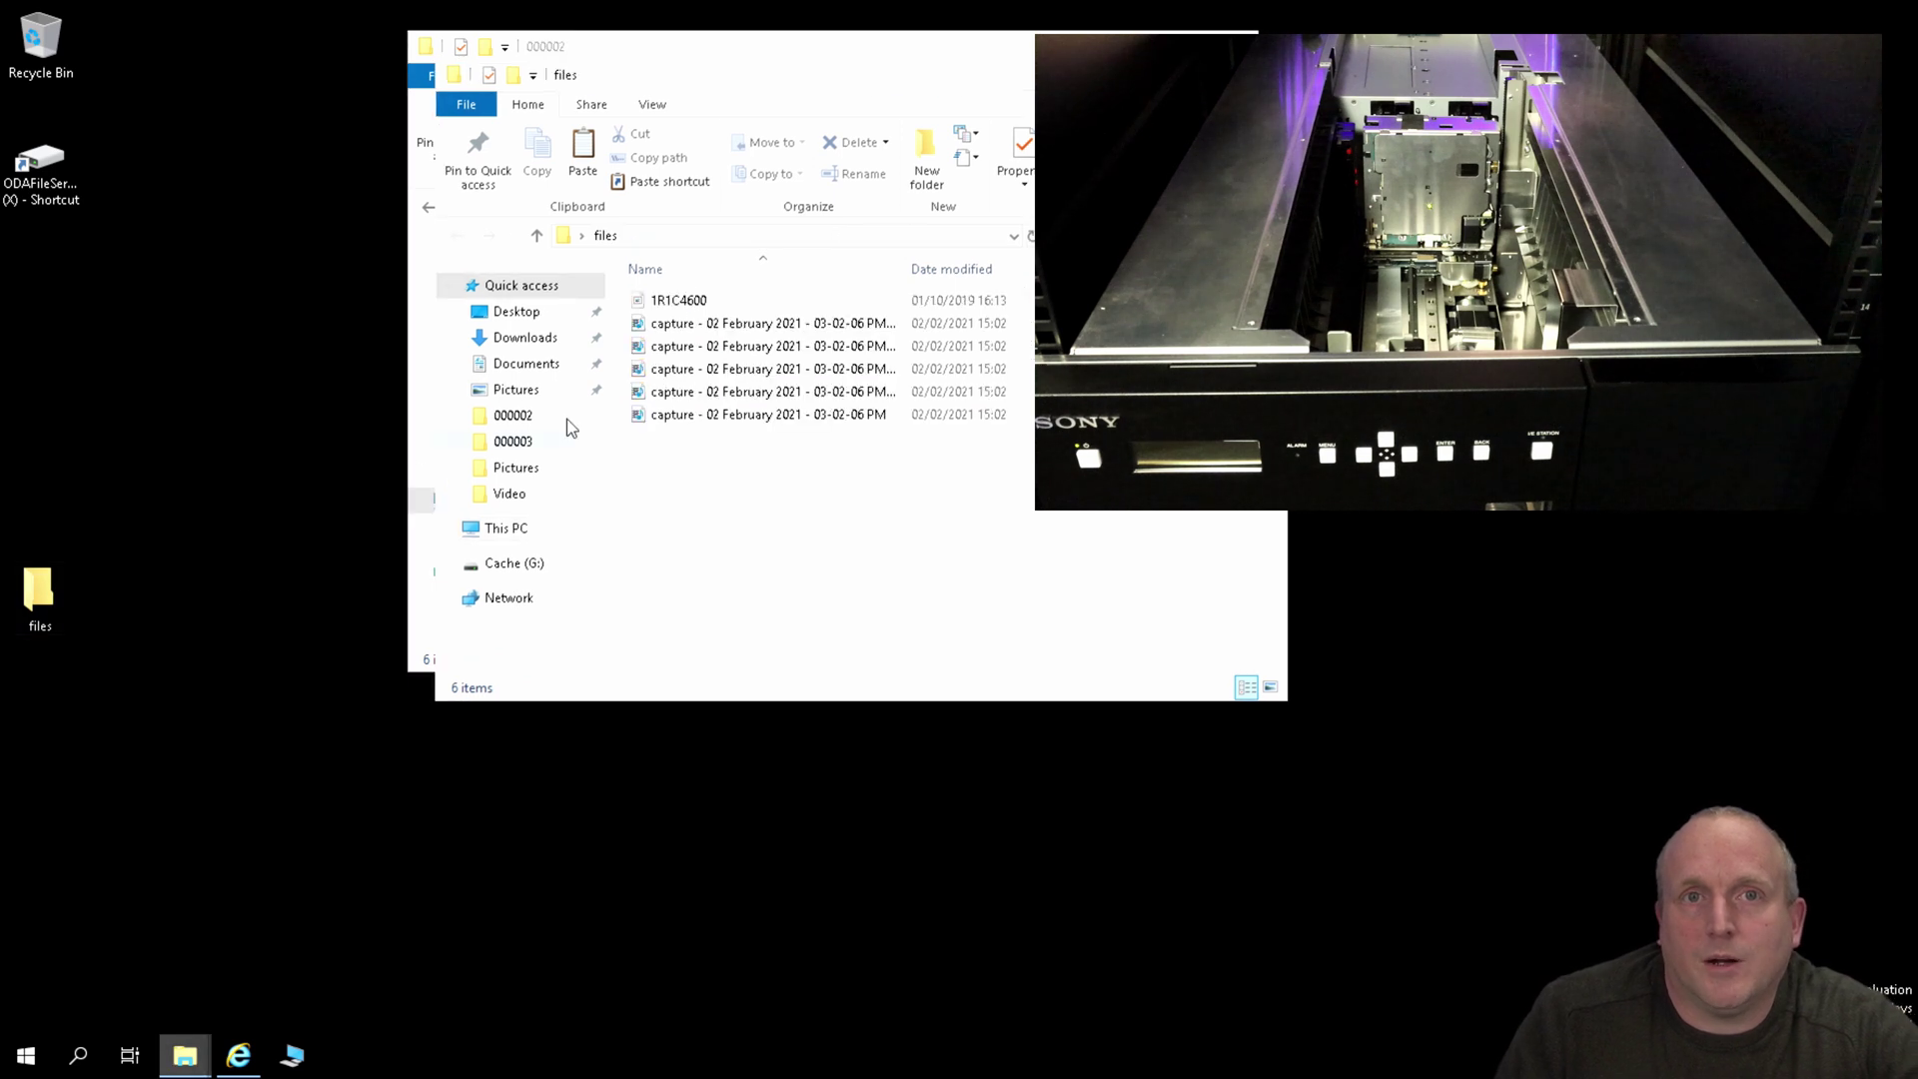
Step: Move the files window aside, select both capture videos, and return to ODAFileServer (X:)
drag(749, 48, 1302, 187)
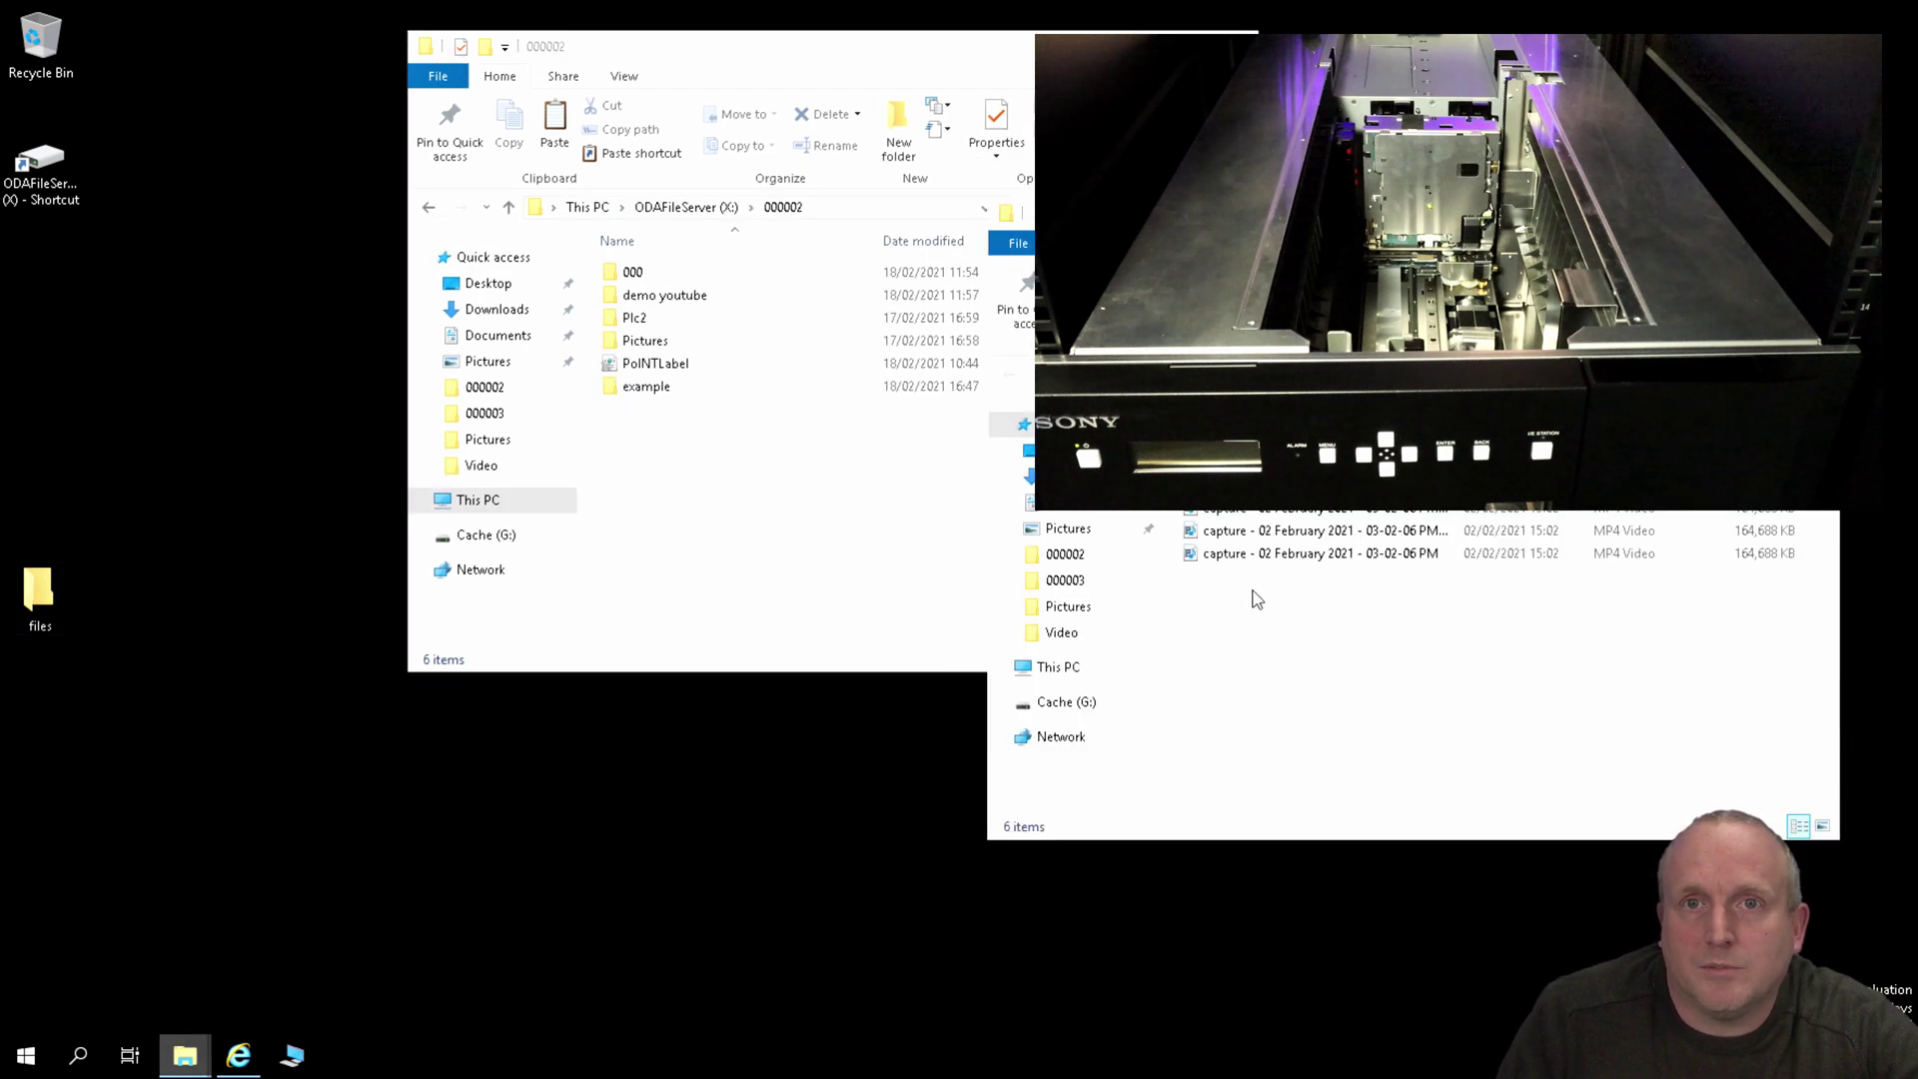
drag(1256, 606, 644, 388)
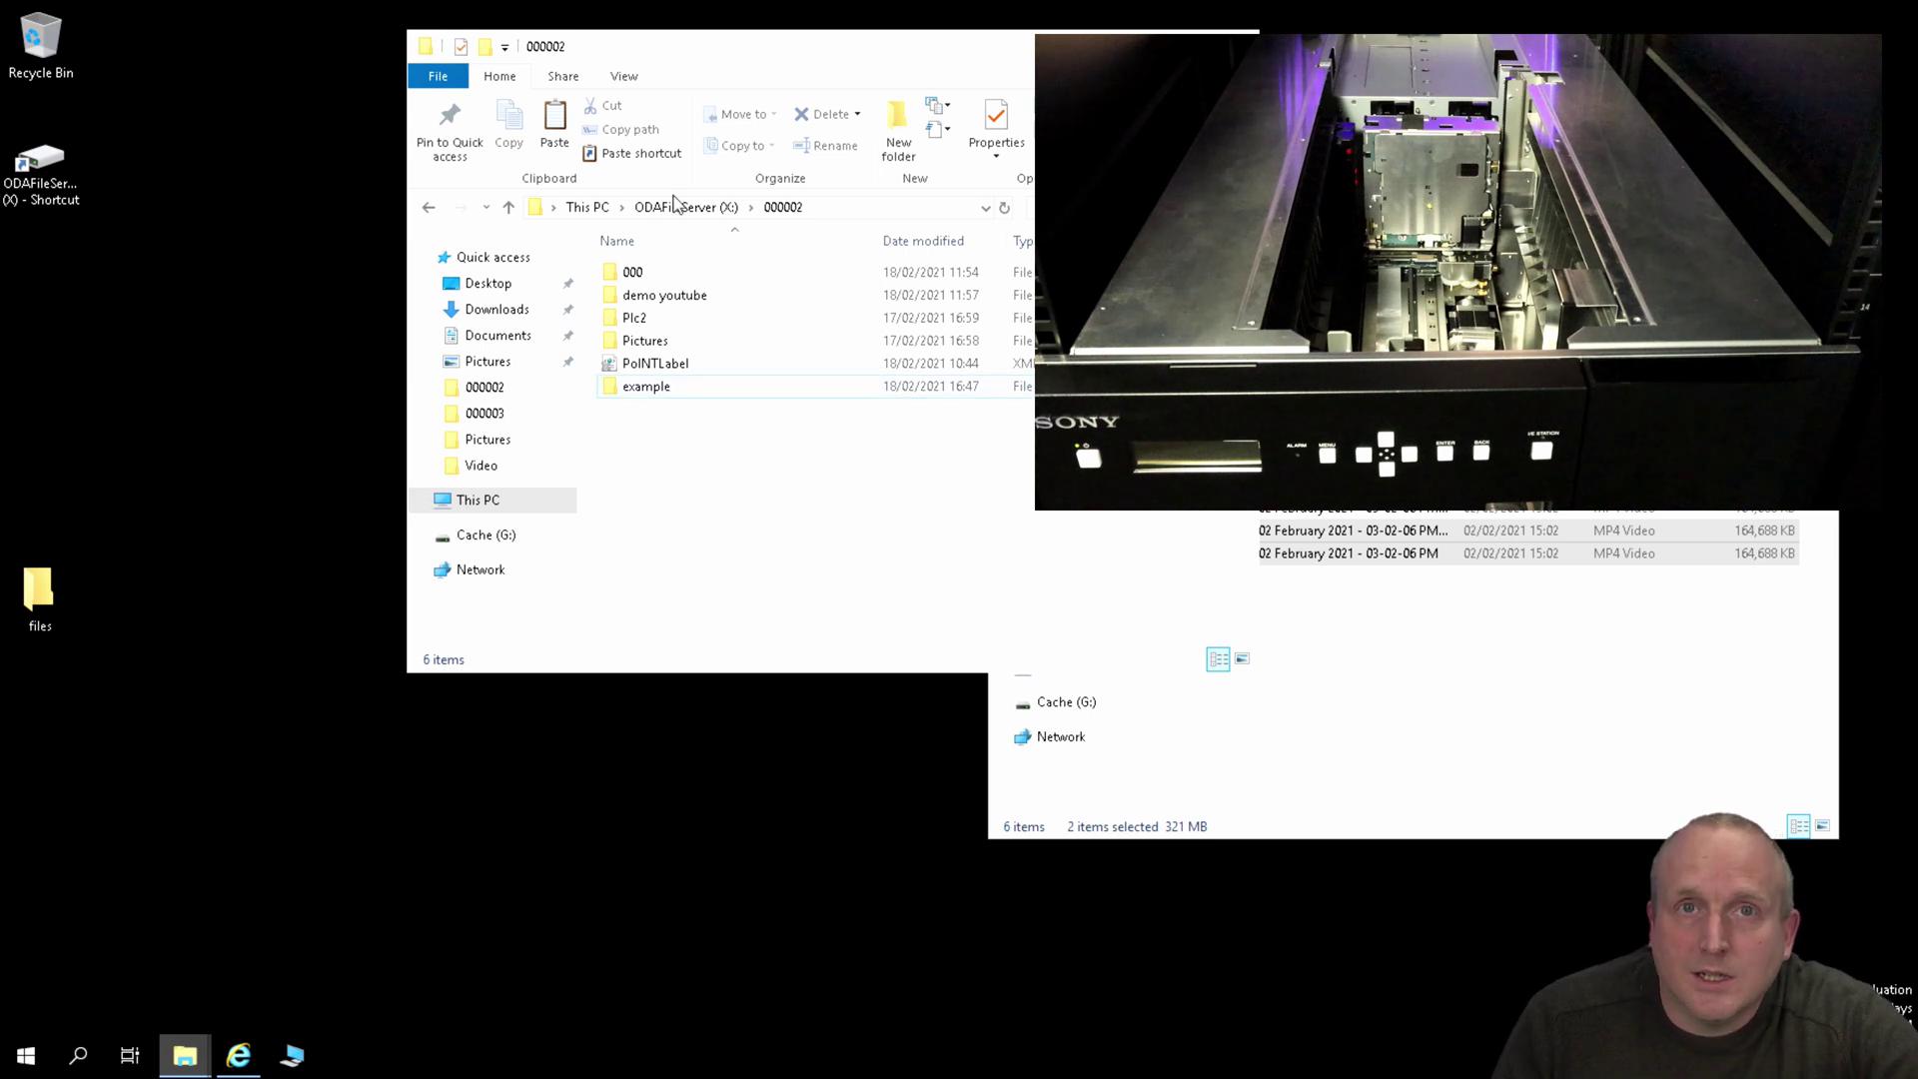
click(677, 208)
Step: Create a new folder named 'demo' inside cartridge folder 000003
double_click(641, 295)
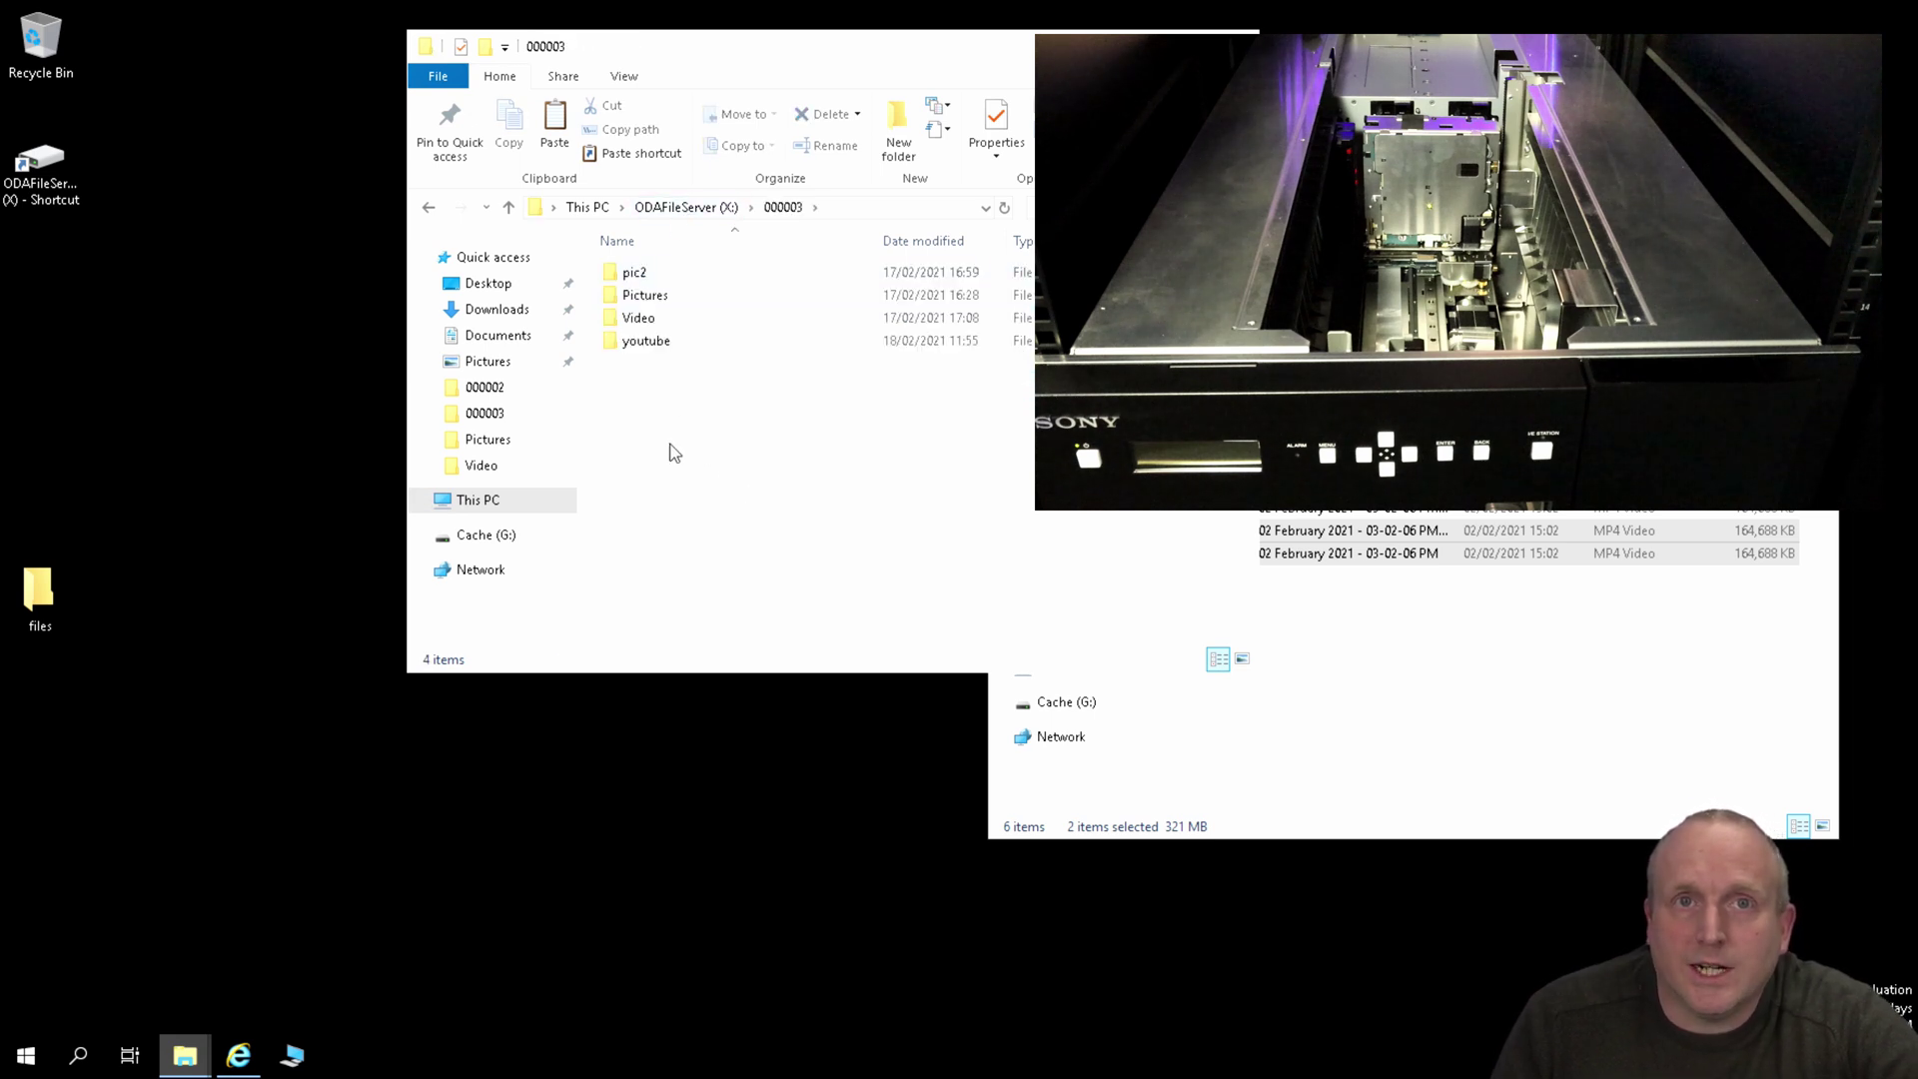
right_click(651, 433)
mouse_move(724, 691)
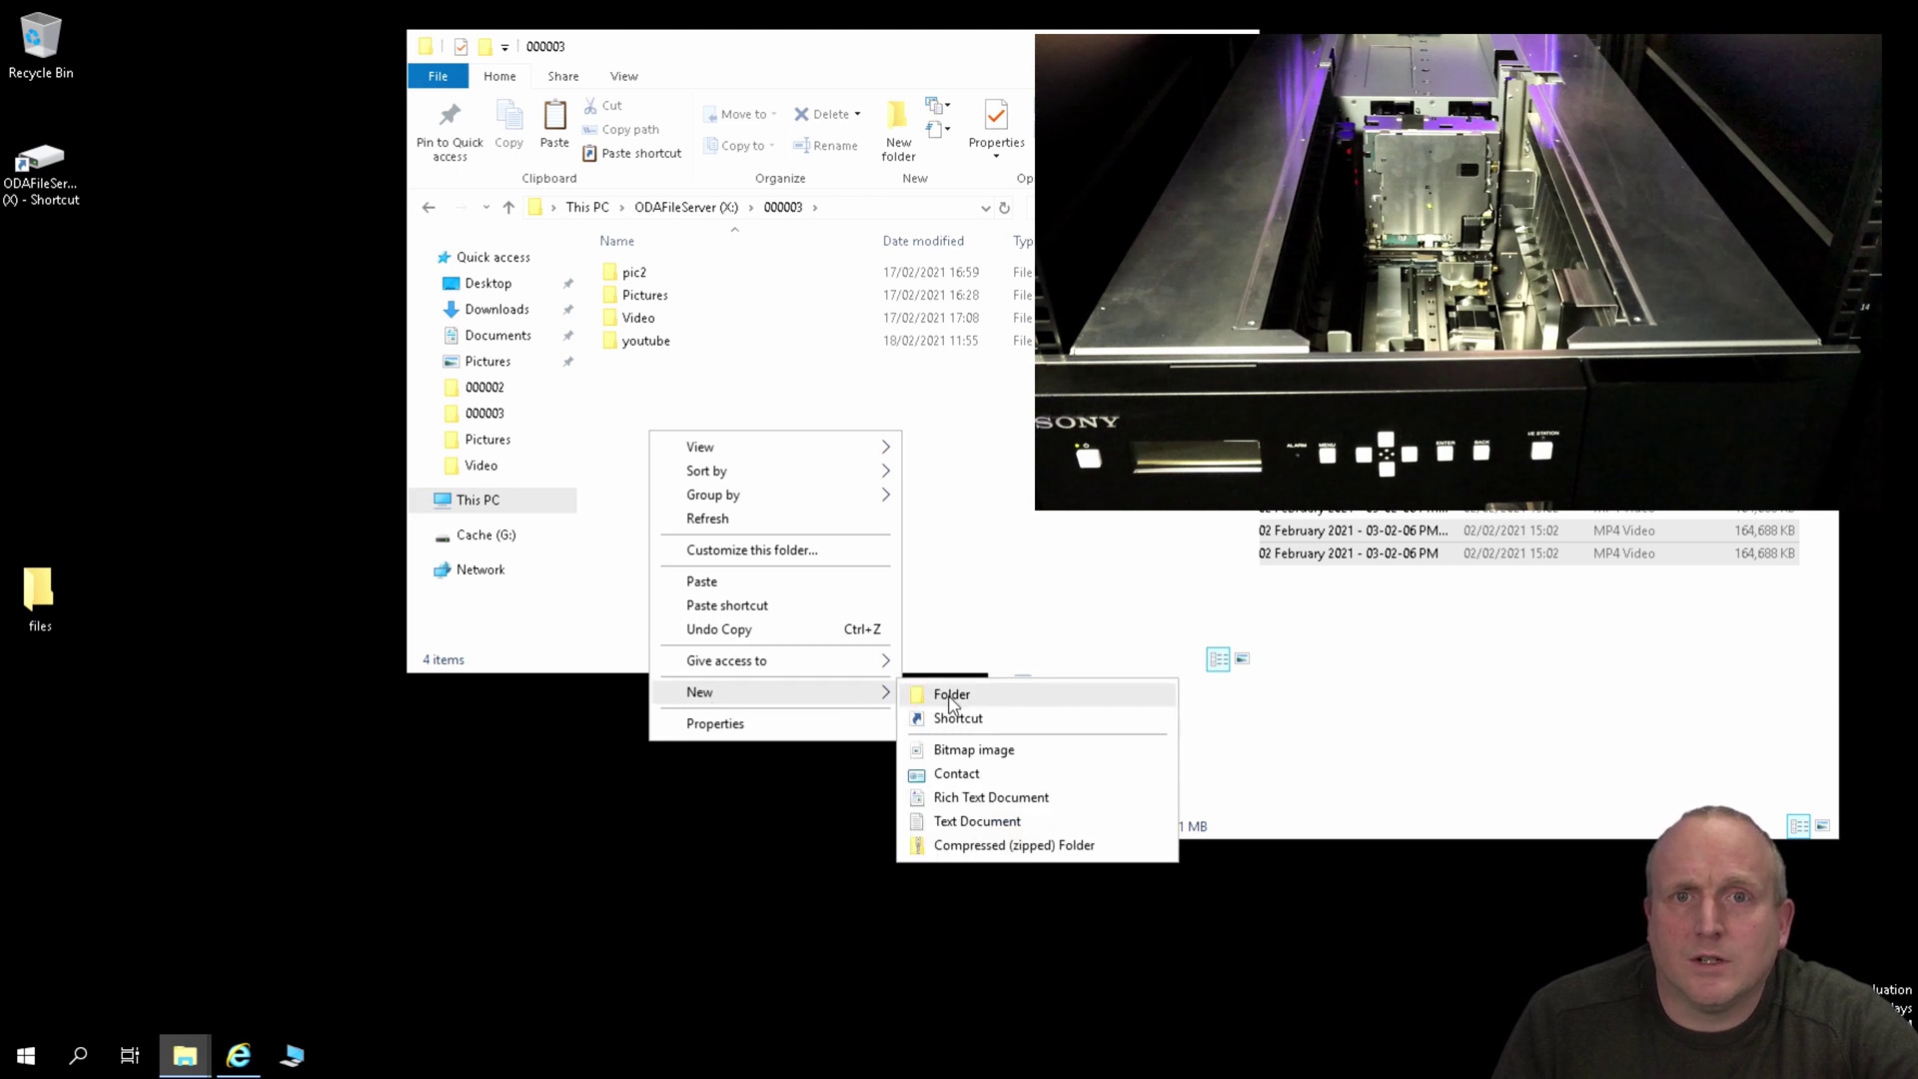
click(997, 700)
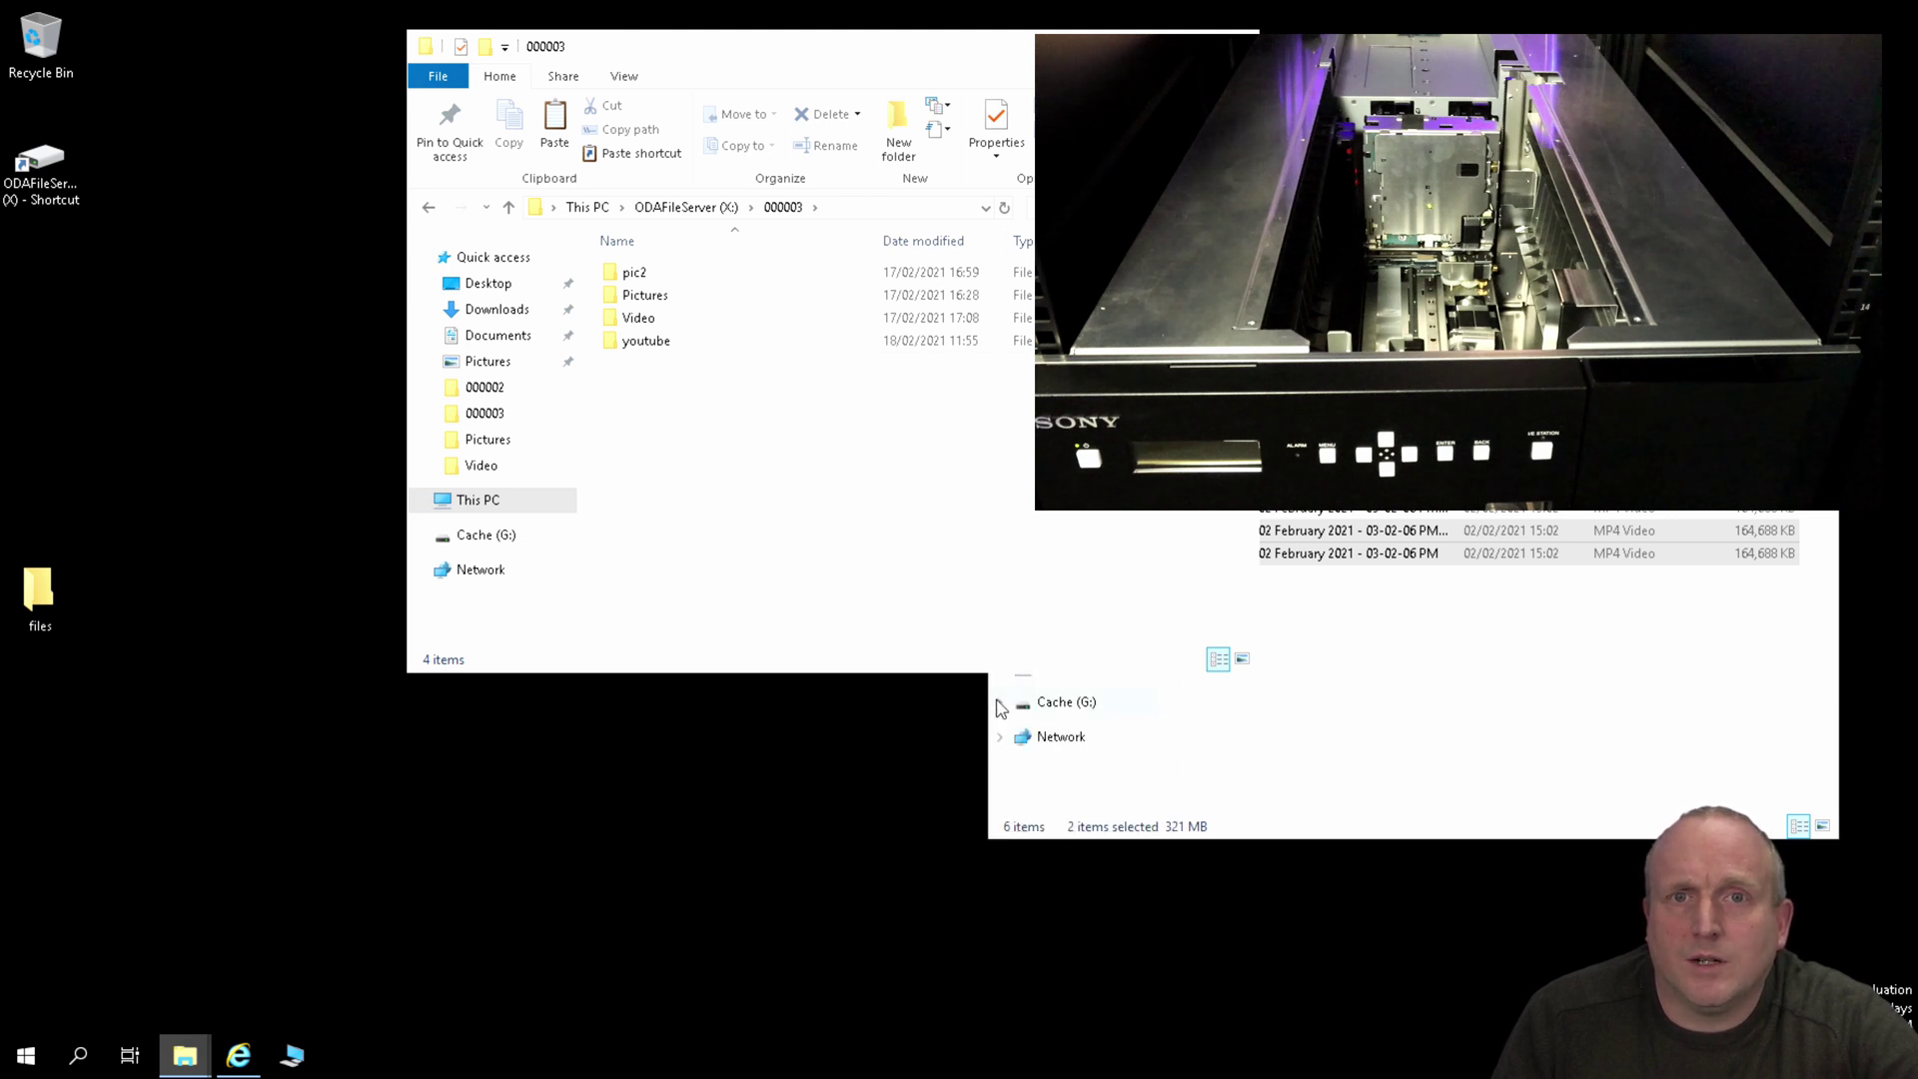
text(d)
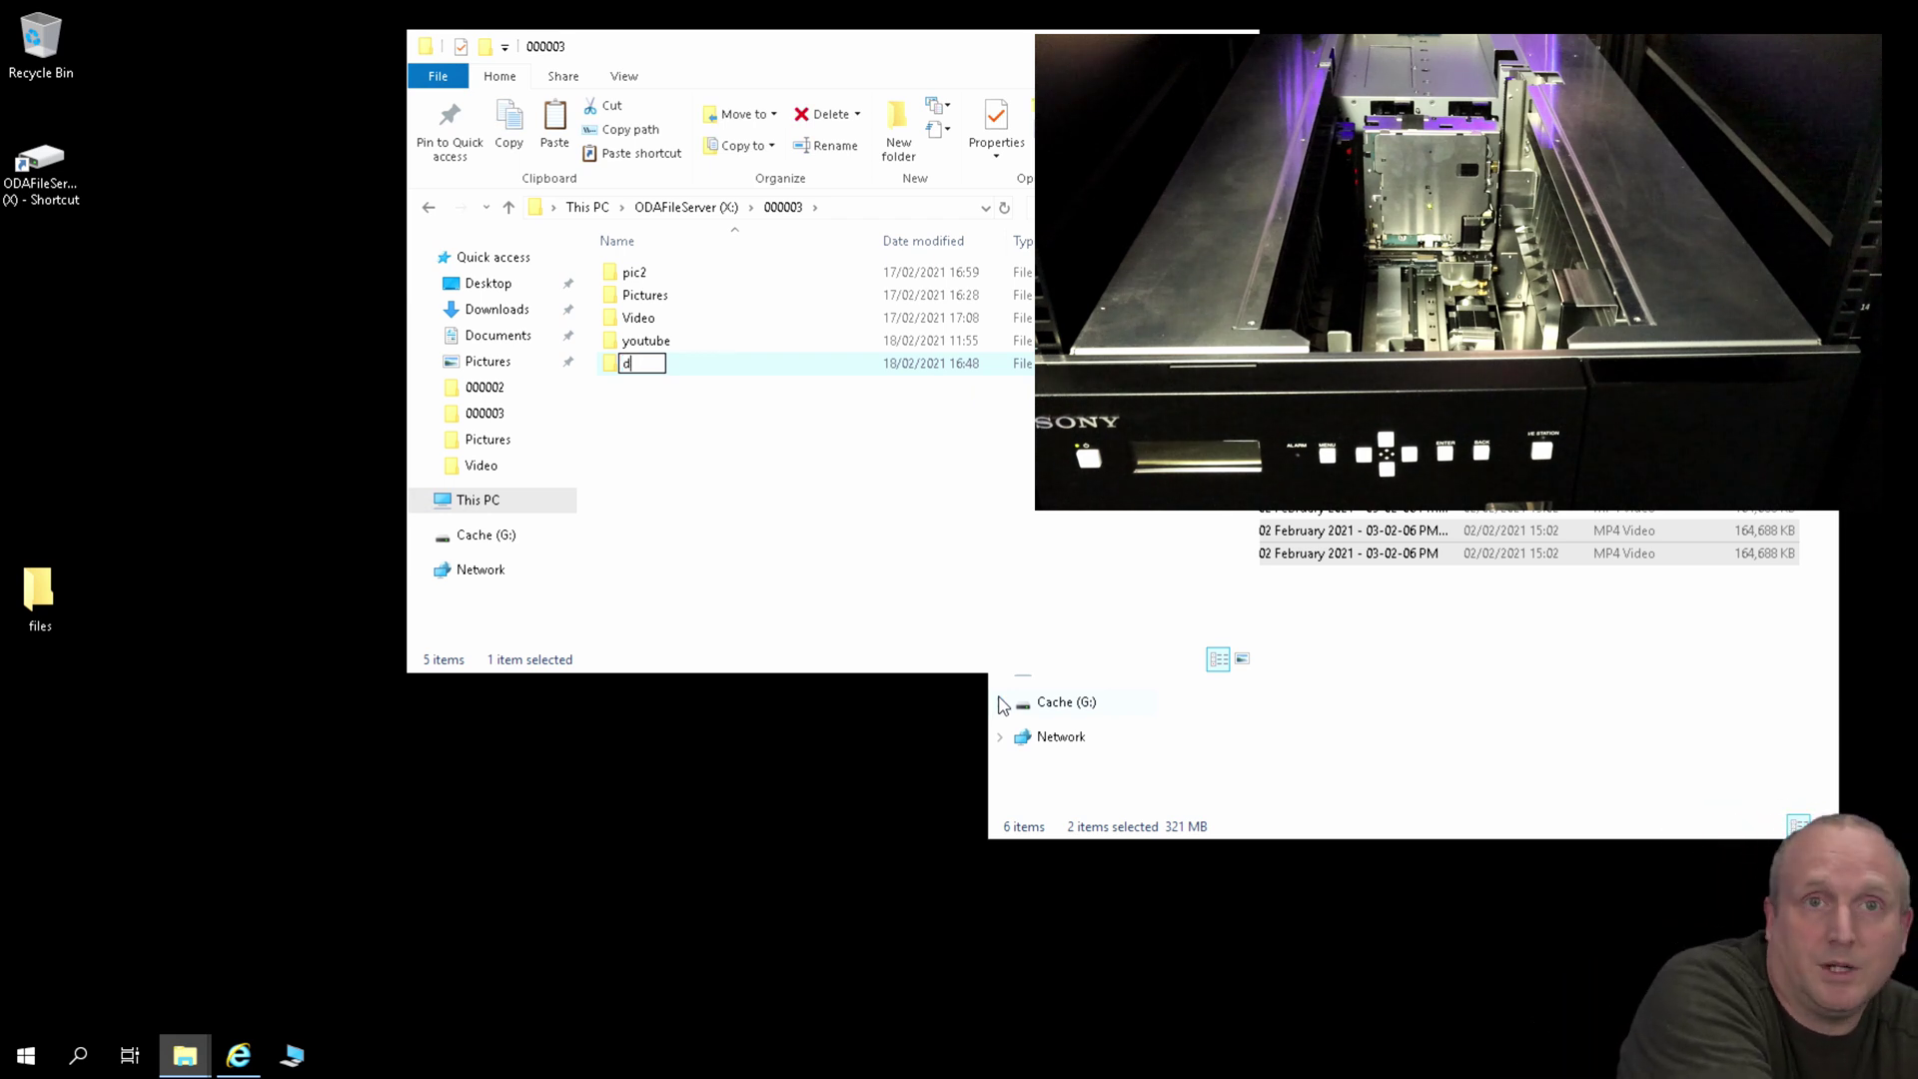
text(emo)
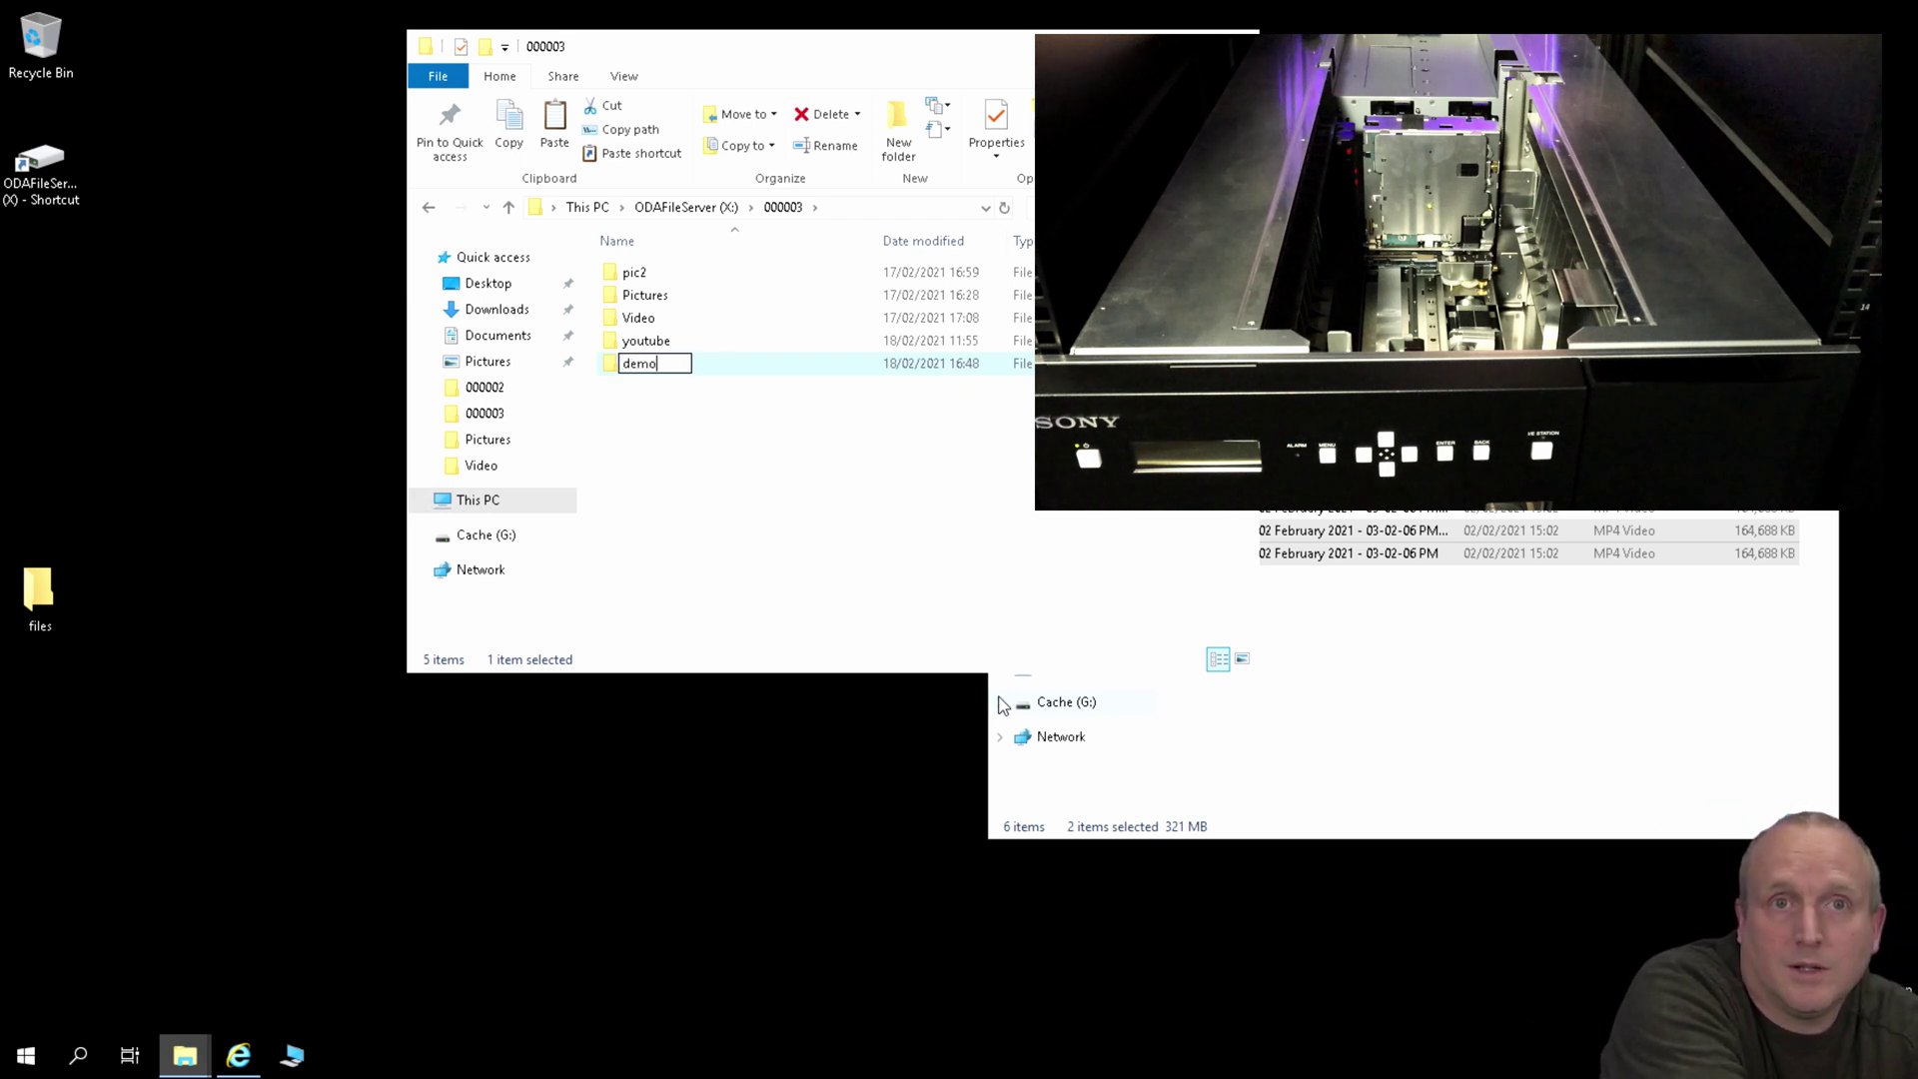
key(Return)
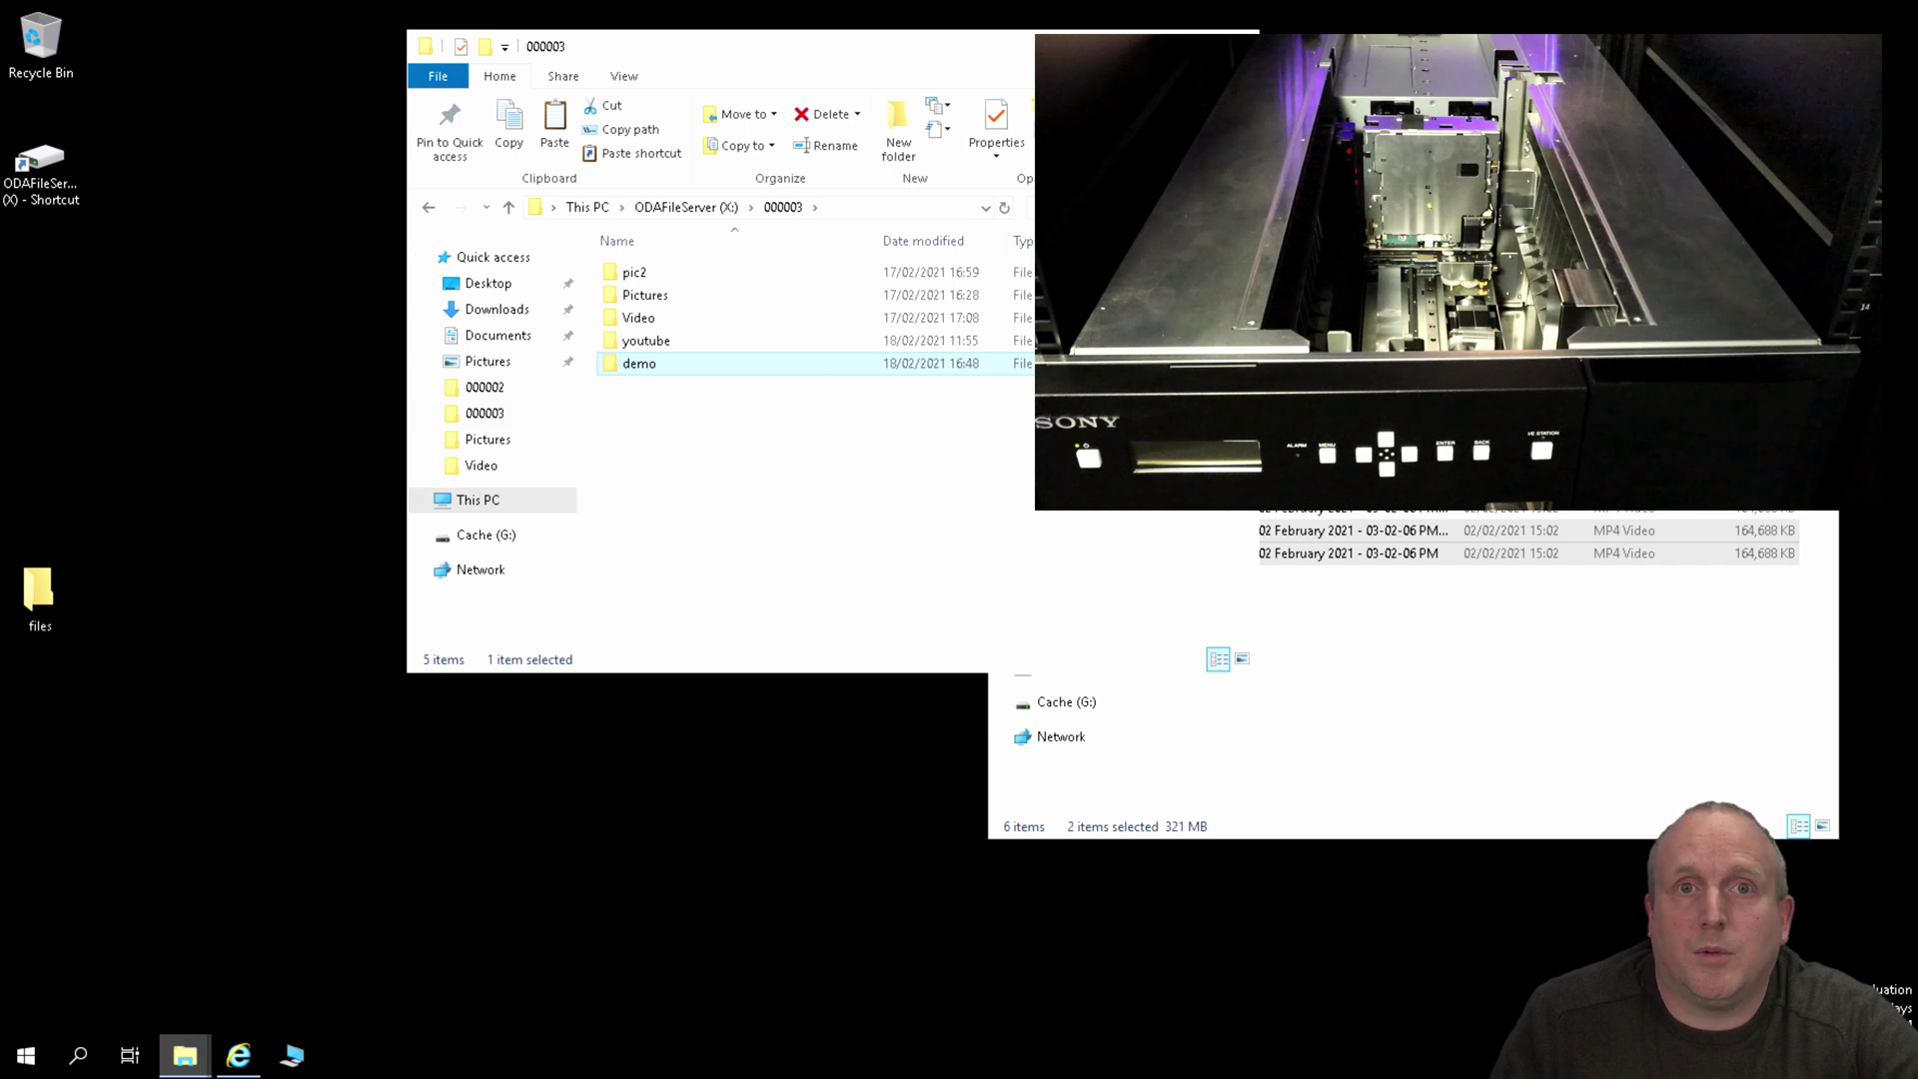
Step: Copy the two capture MP4 videos into demo and close the files window
click(1447, 660)
drag(1362, 629, 697, 371)
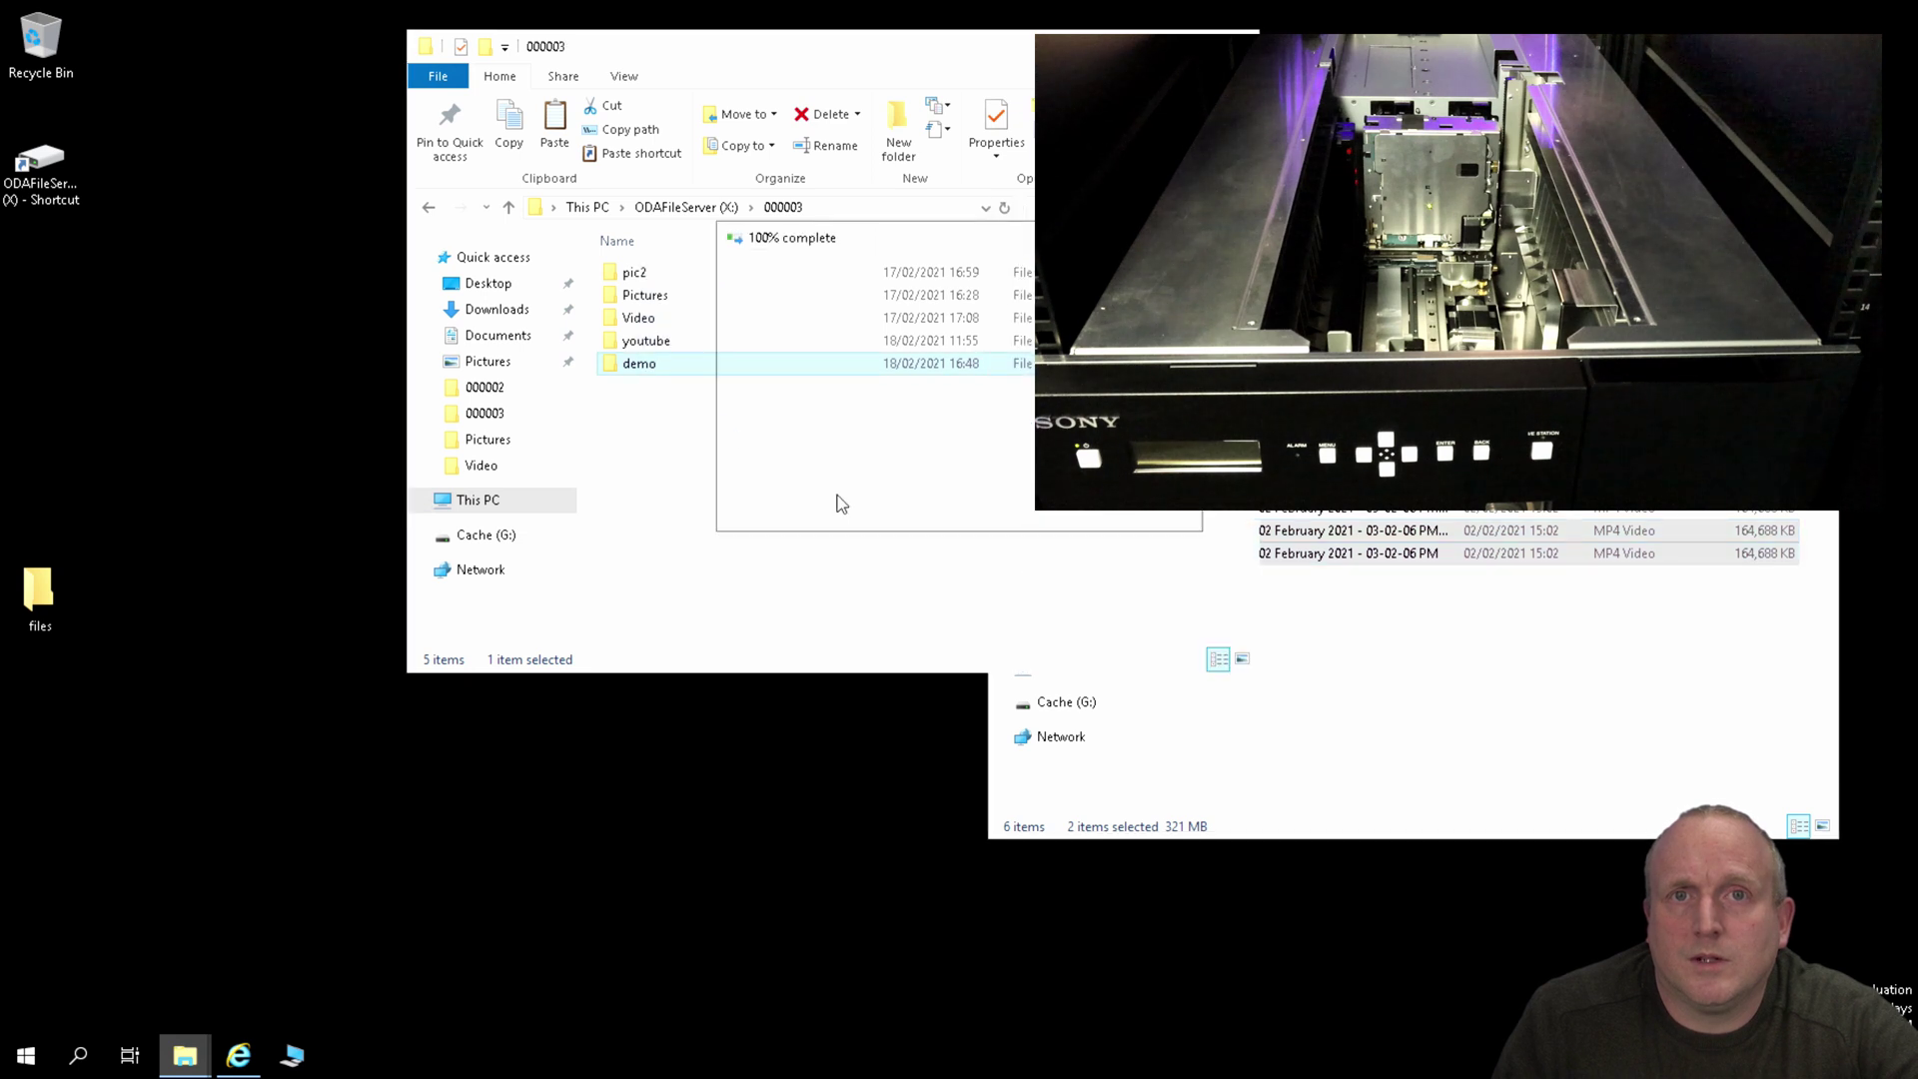
click(1544, 683)
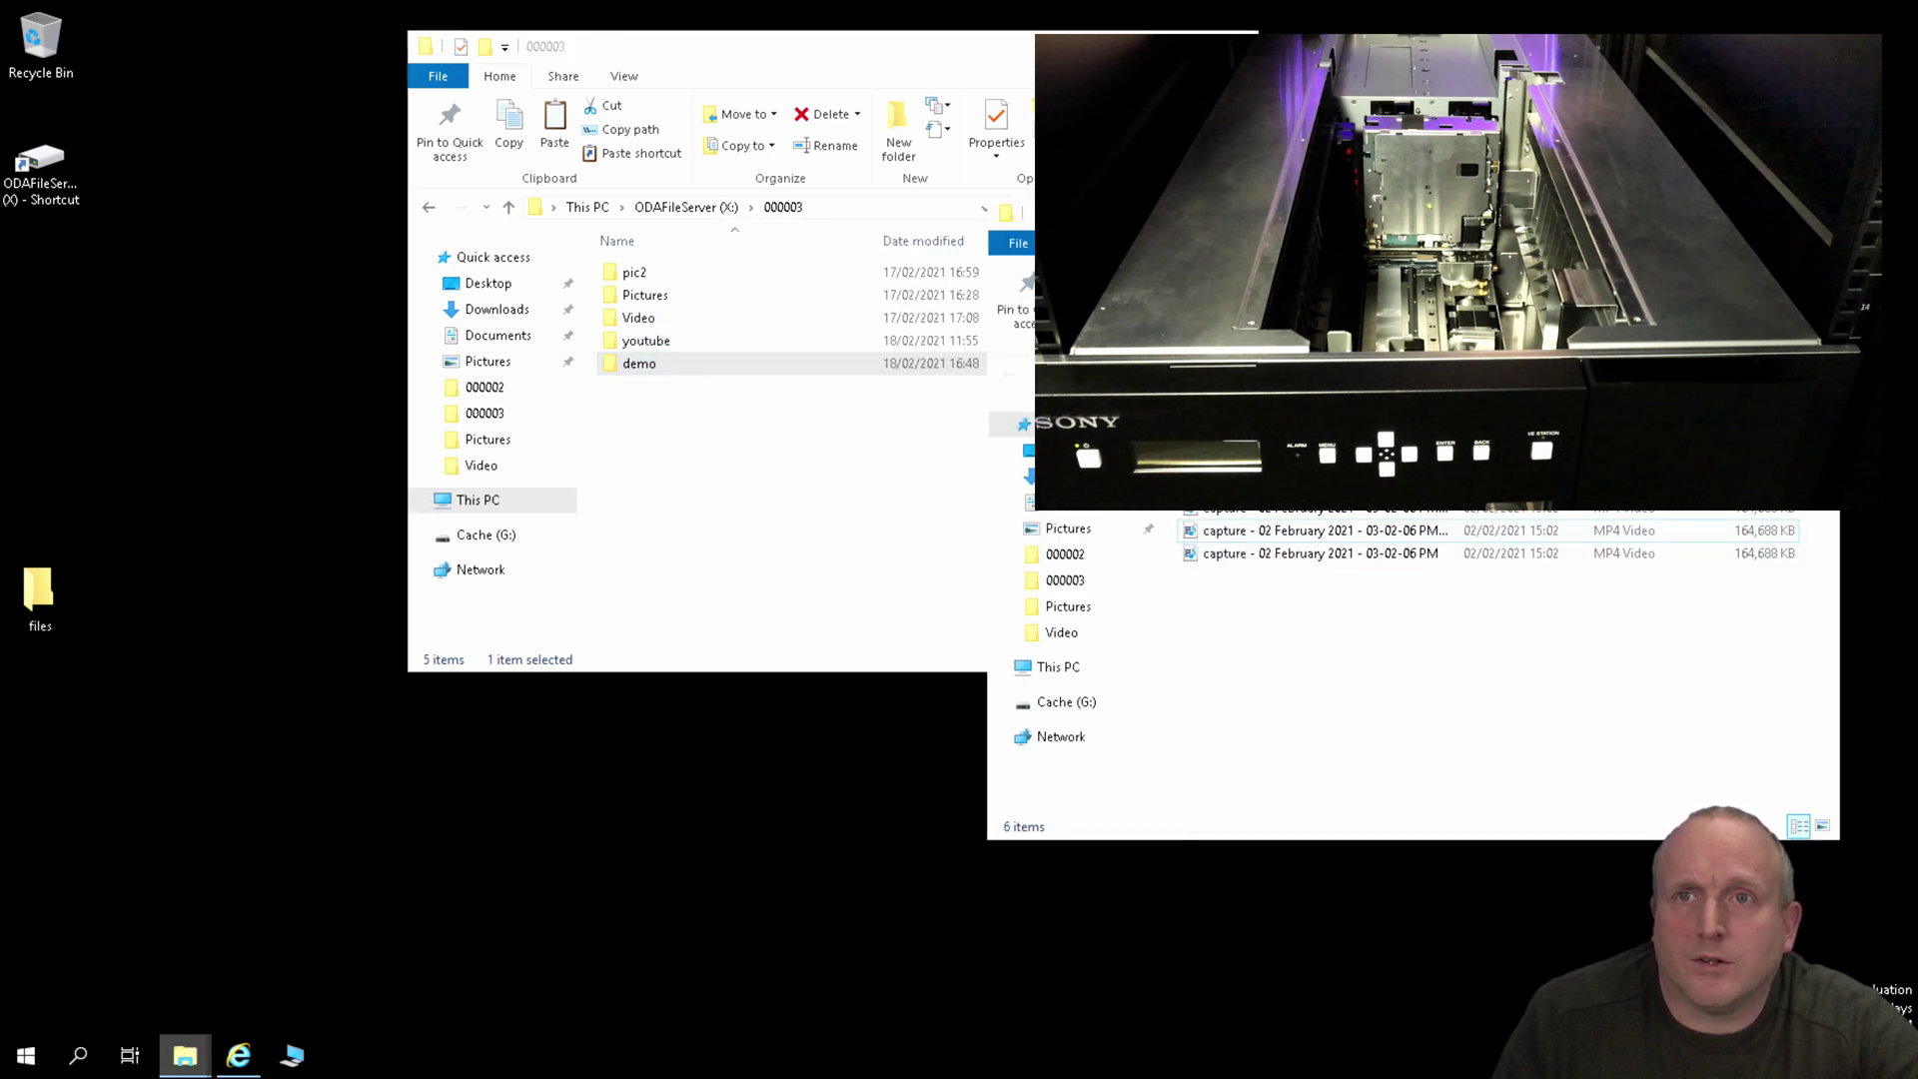
key(alt+F4)
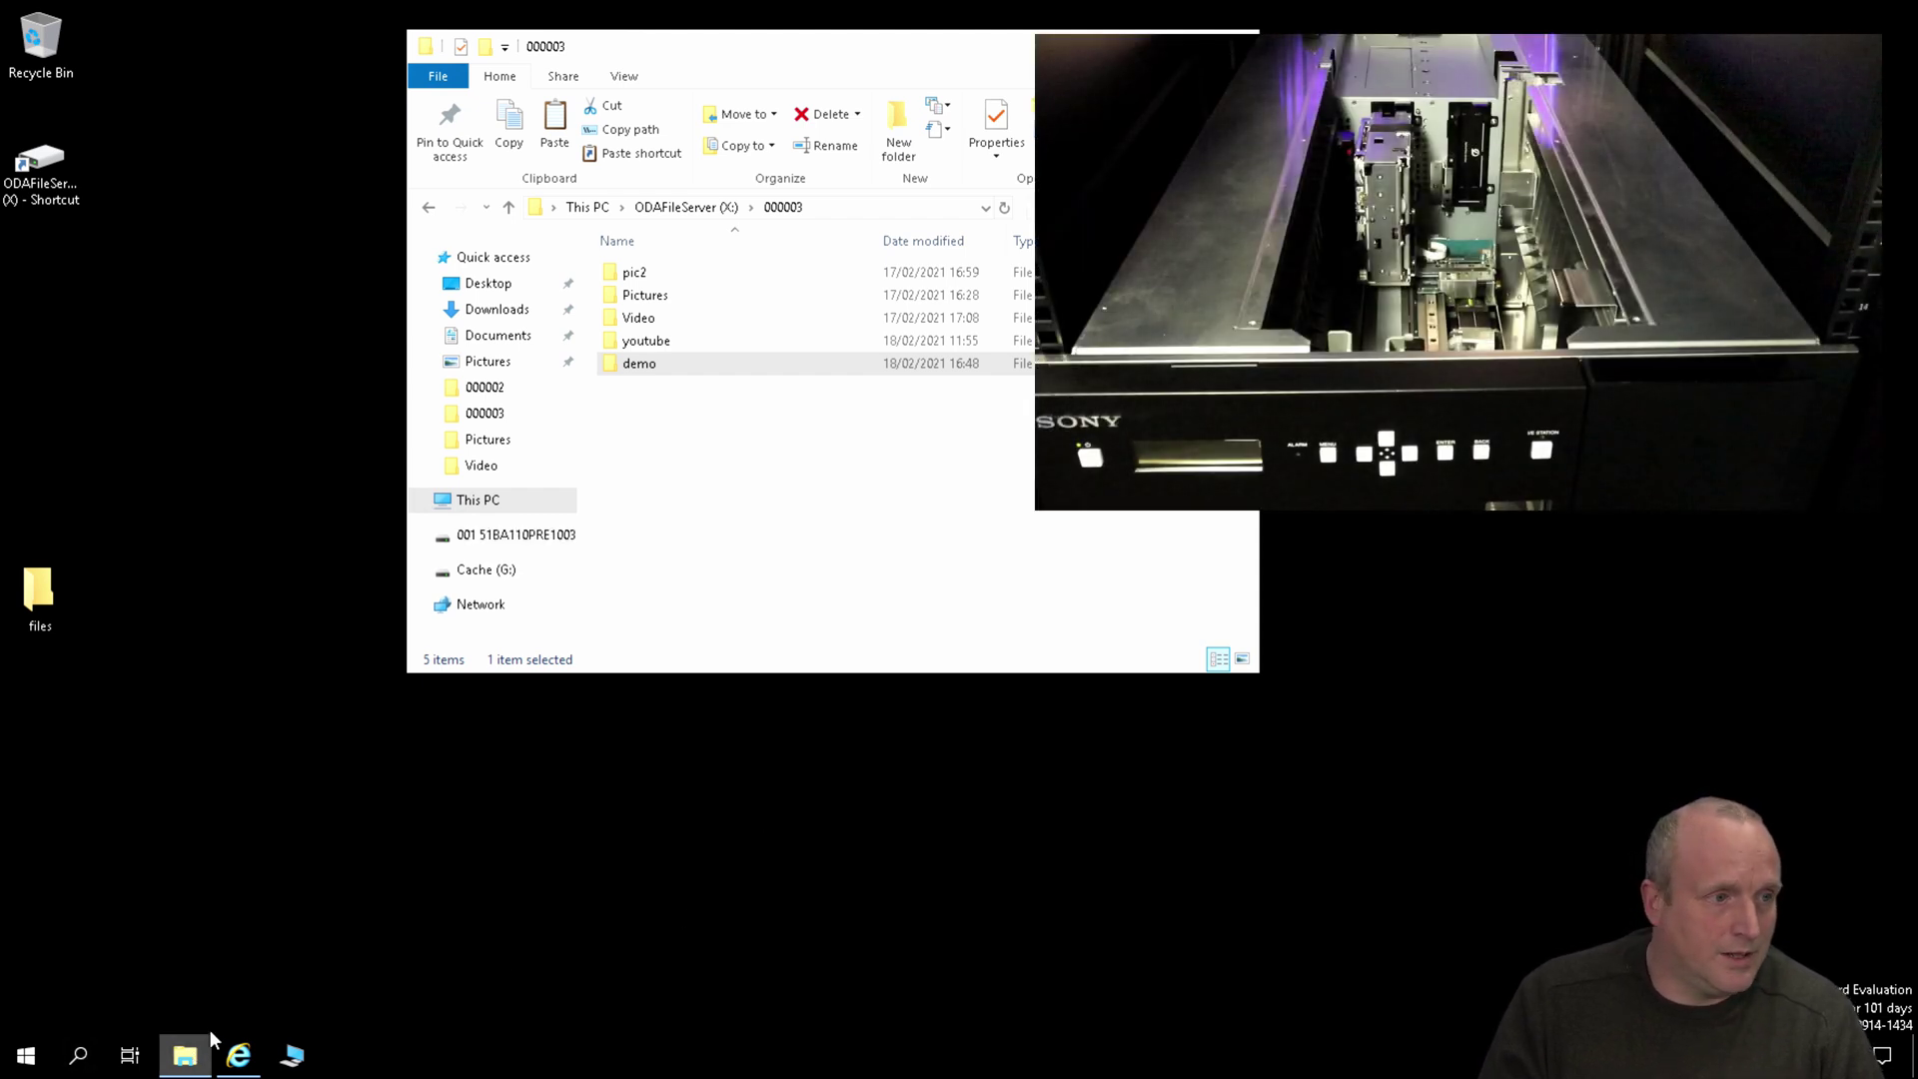
Step: Bring the File Manager2 browser window back in front of Explorer
click(236, 1056)
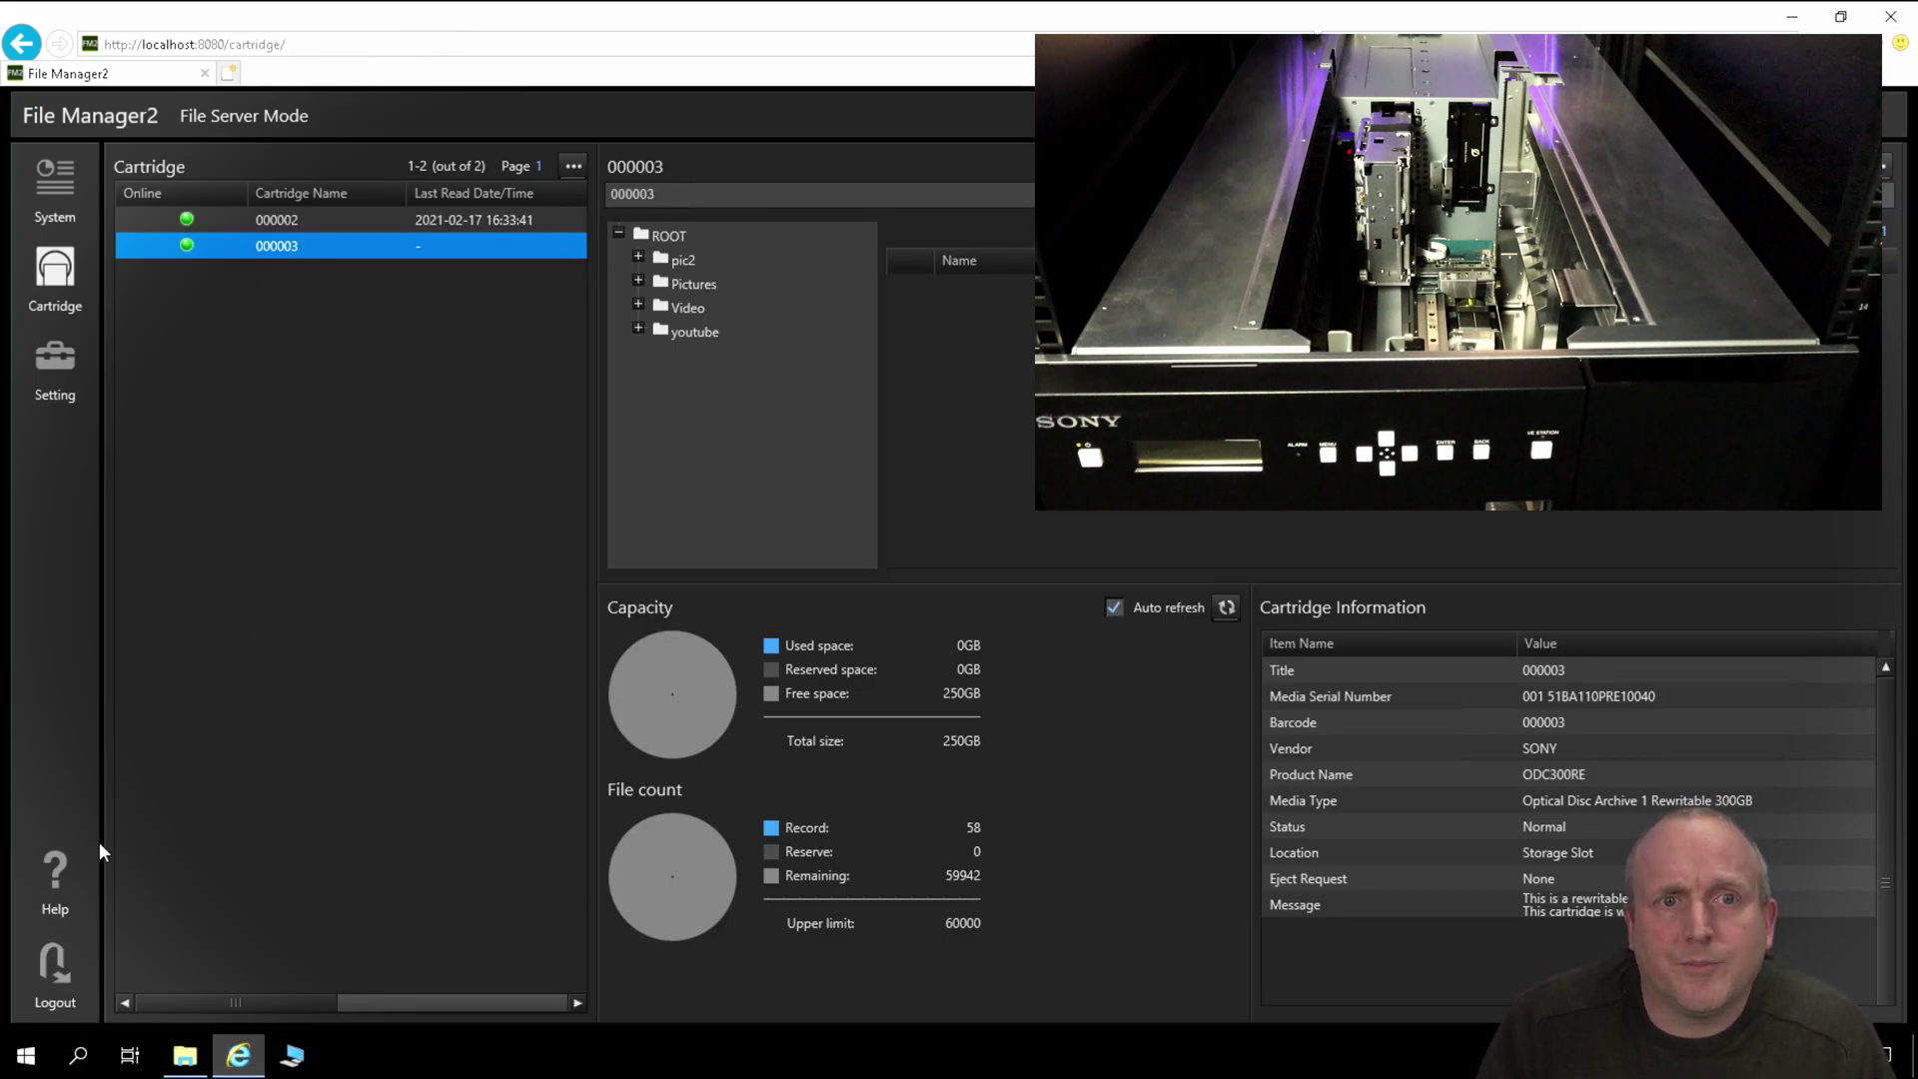
Step: Show the System page with jobs 32 (Create Folder, 000003) and 33 (Archive, 000002)
click(50, 193)
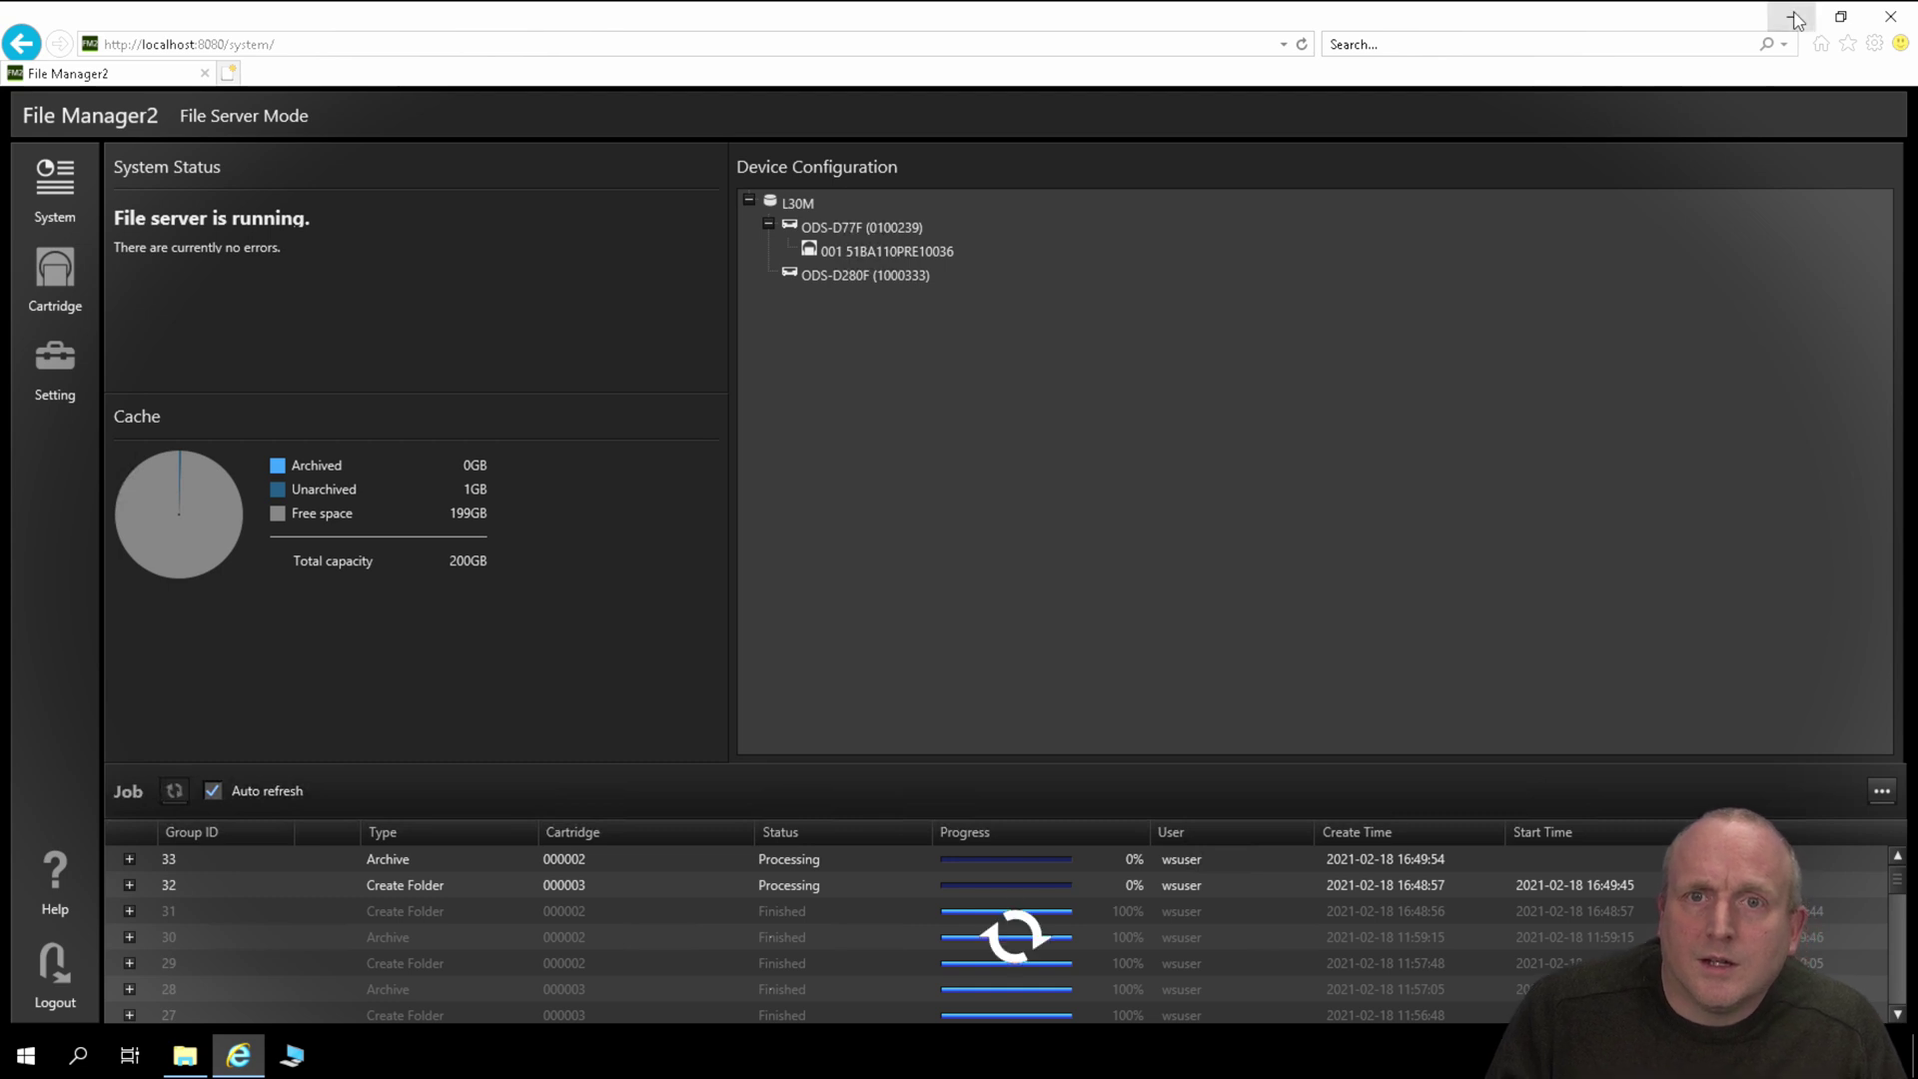
Step: Confirm demo in 000003 and demo youtube in 000002, then minimize the browser
click(465, 1008)
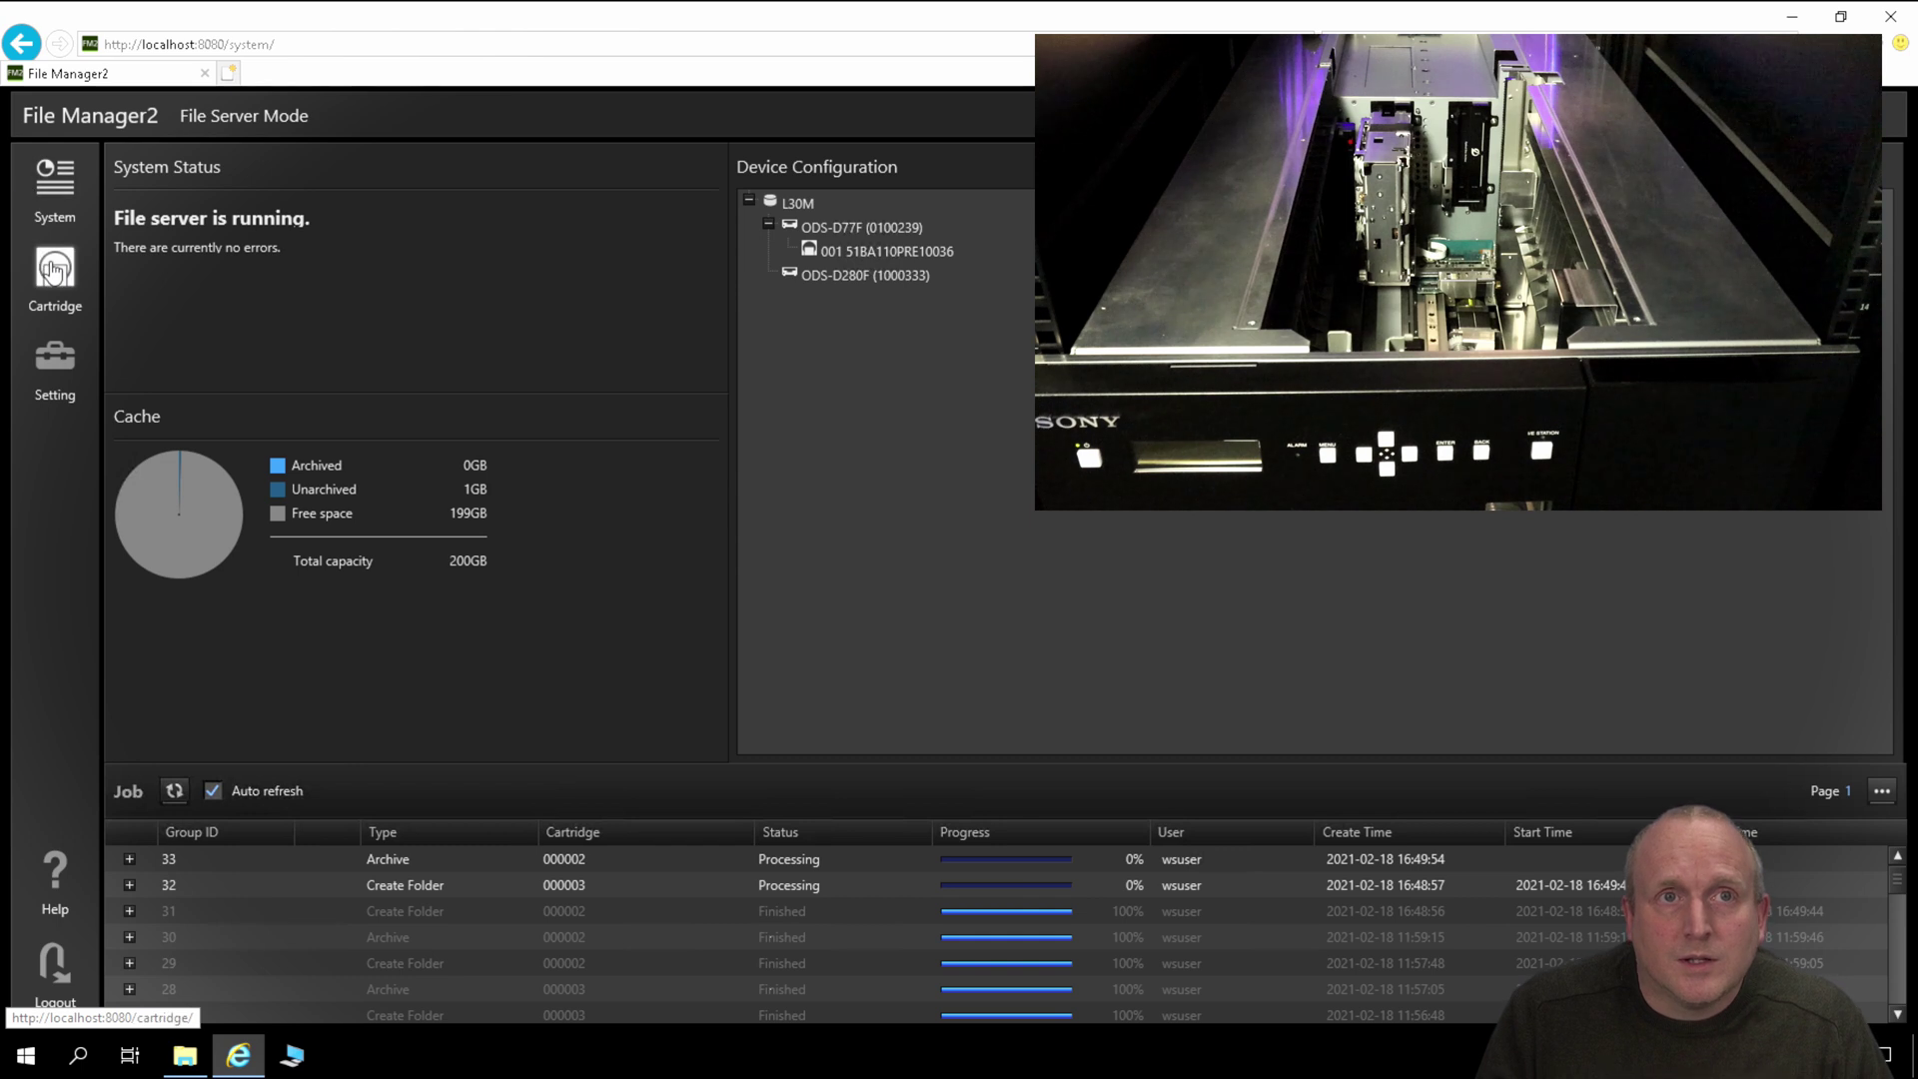
click(54, 269)
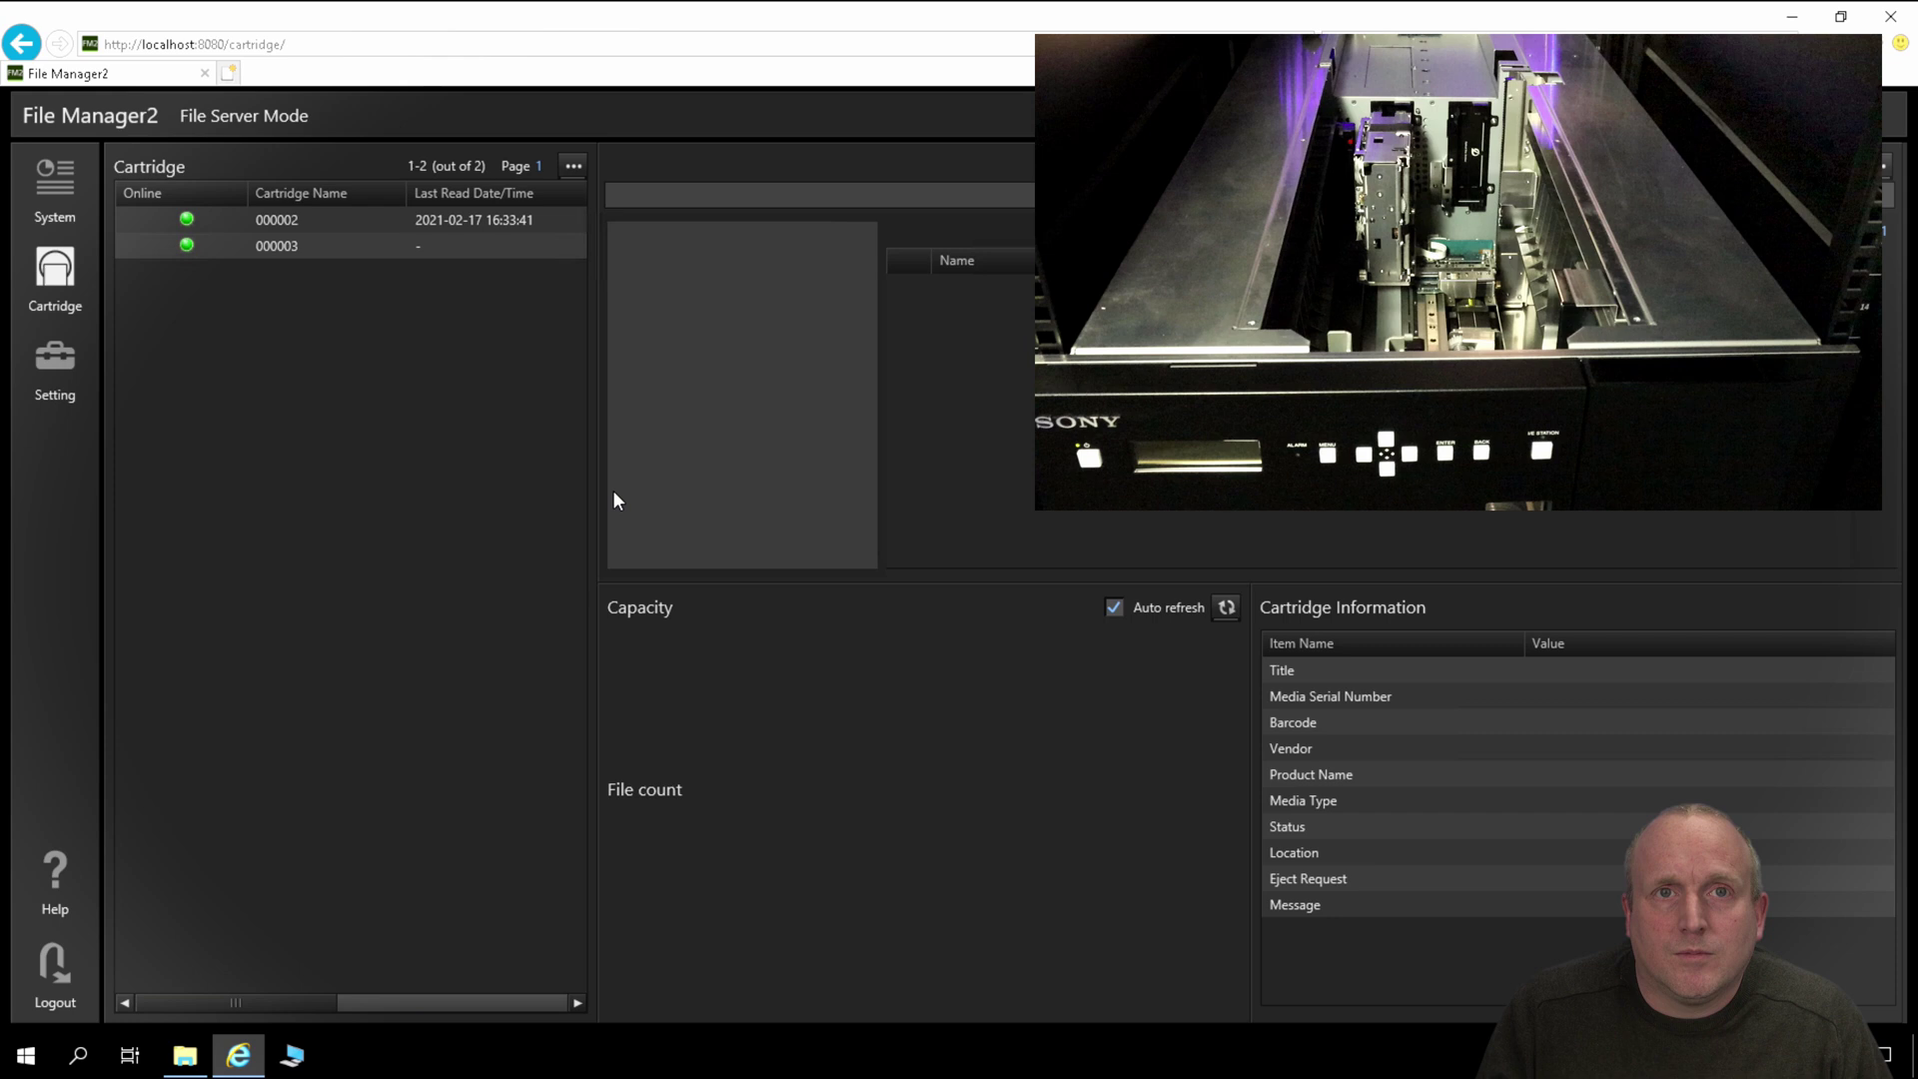
click(285, 245)
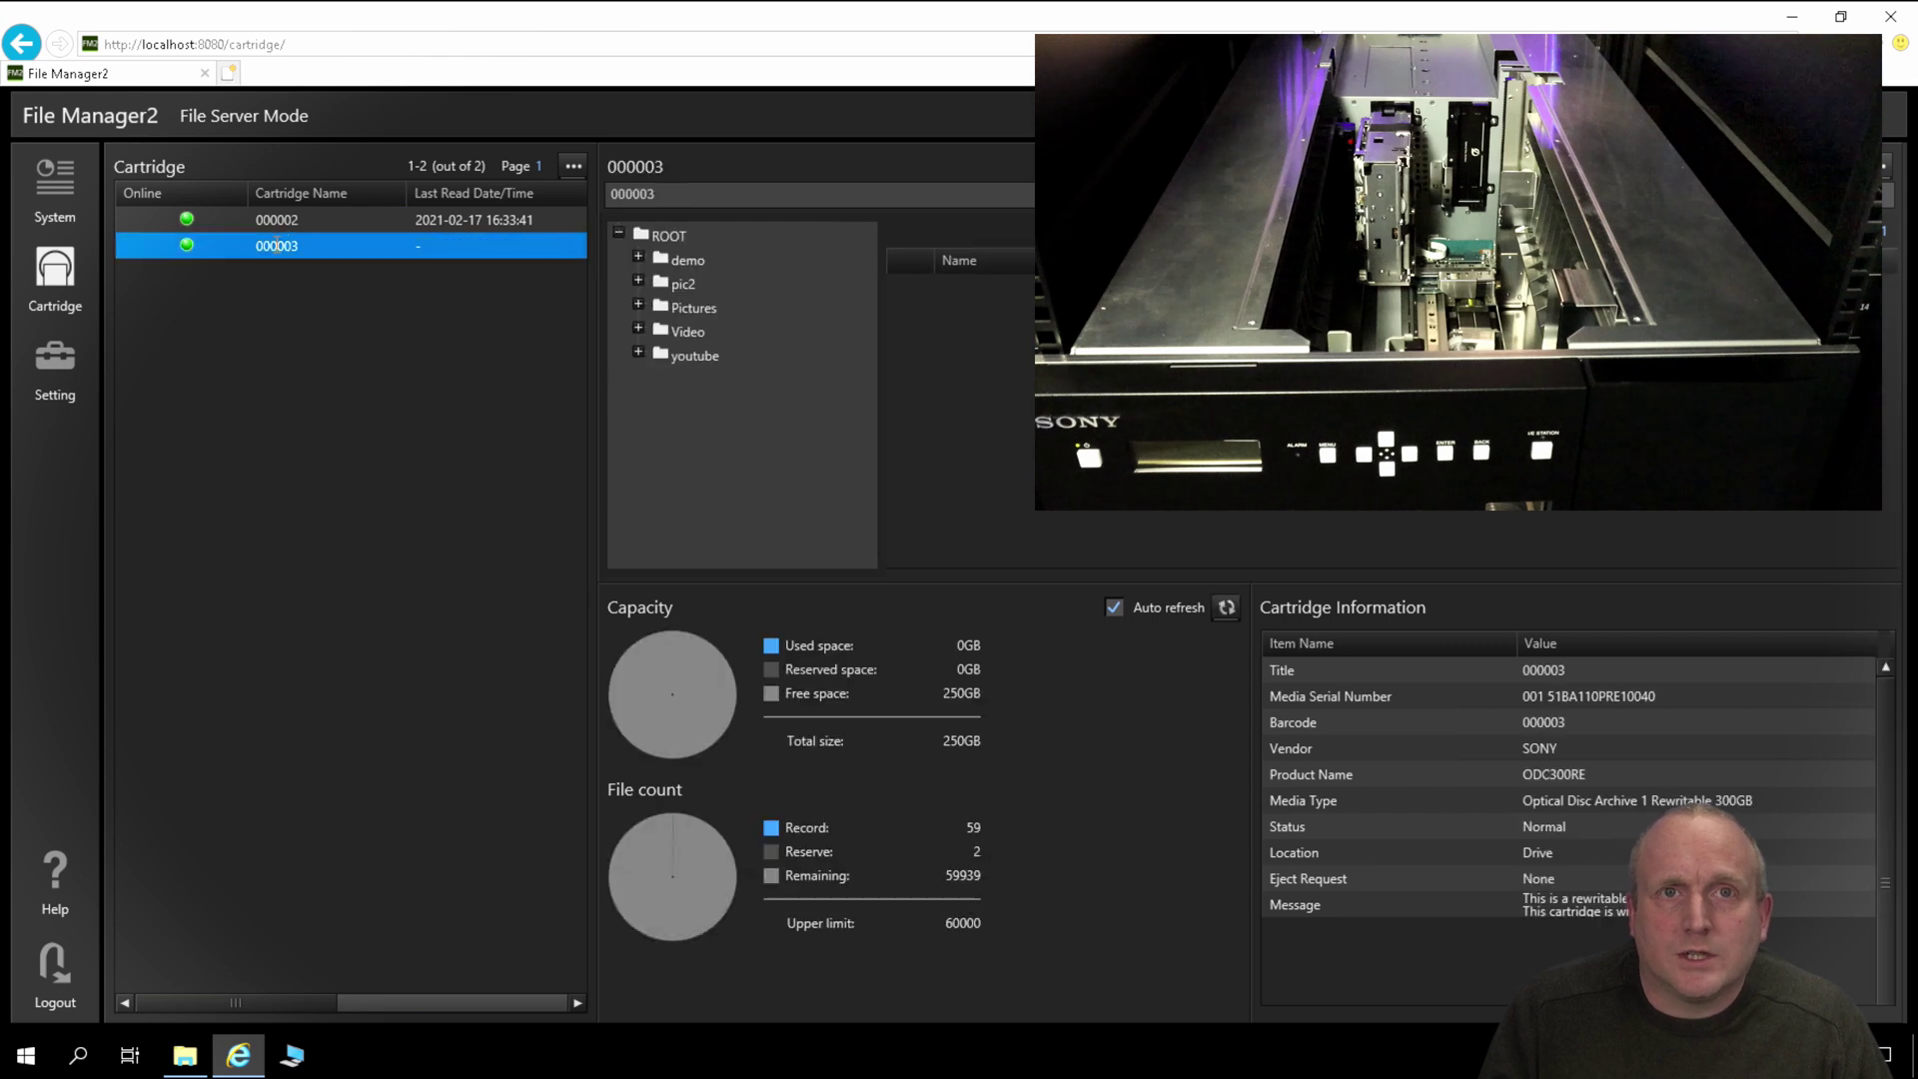
click(293, 218)
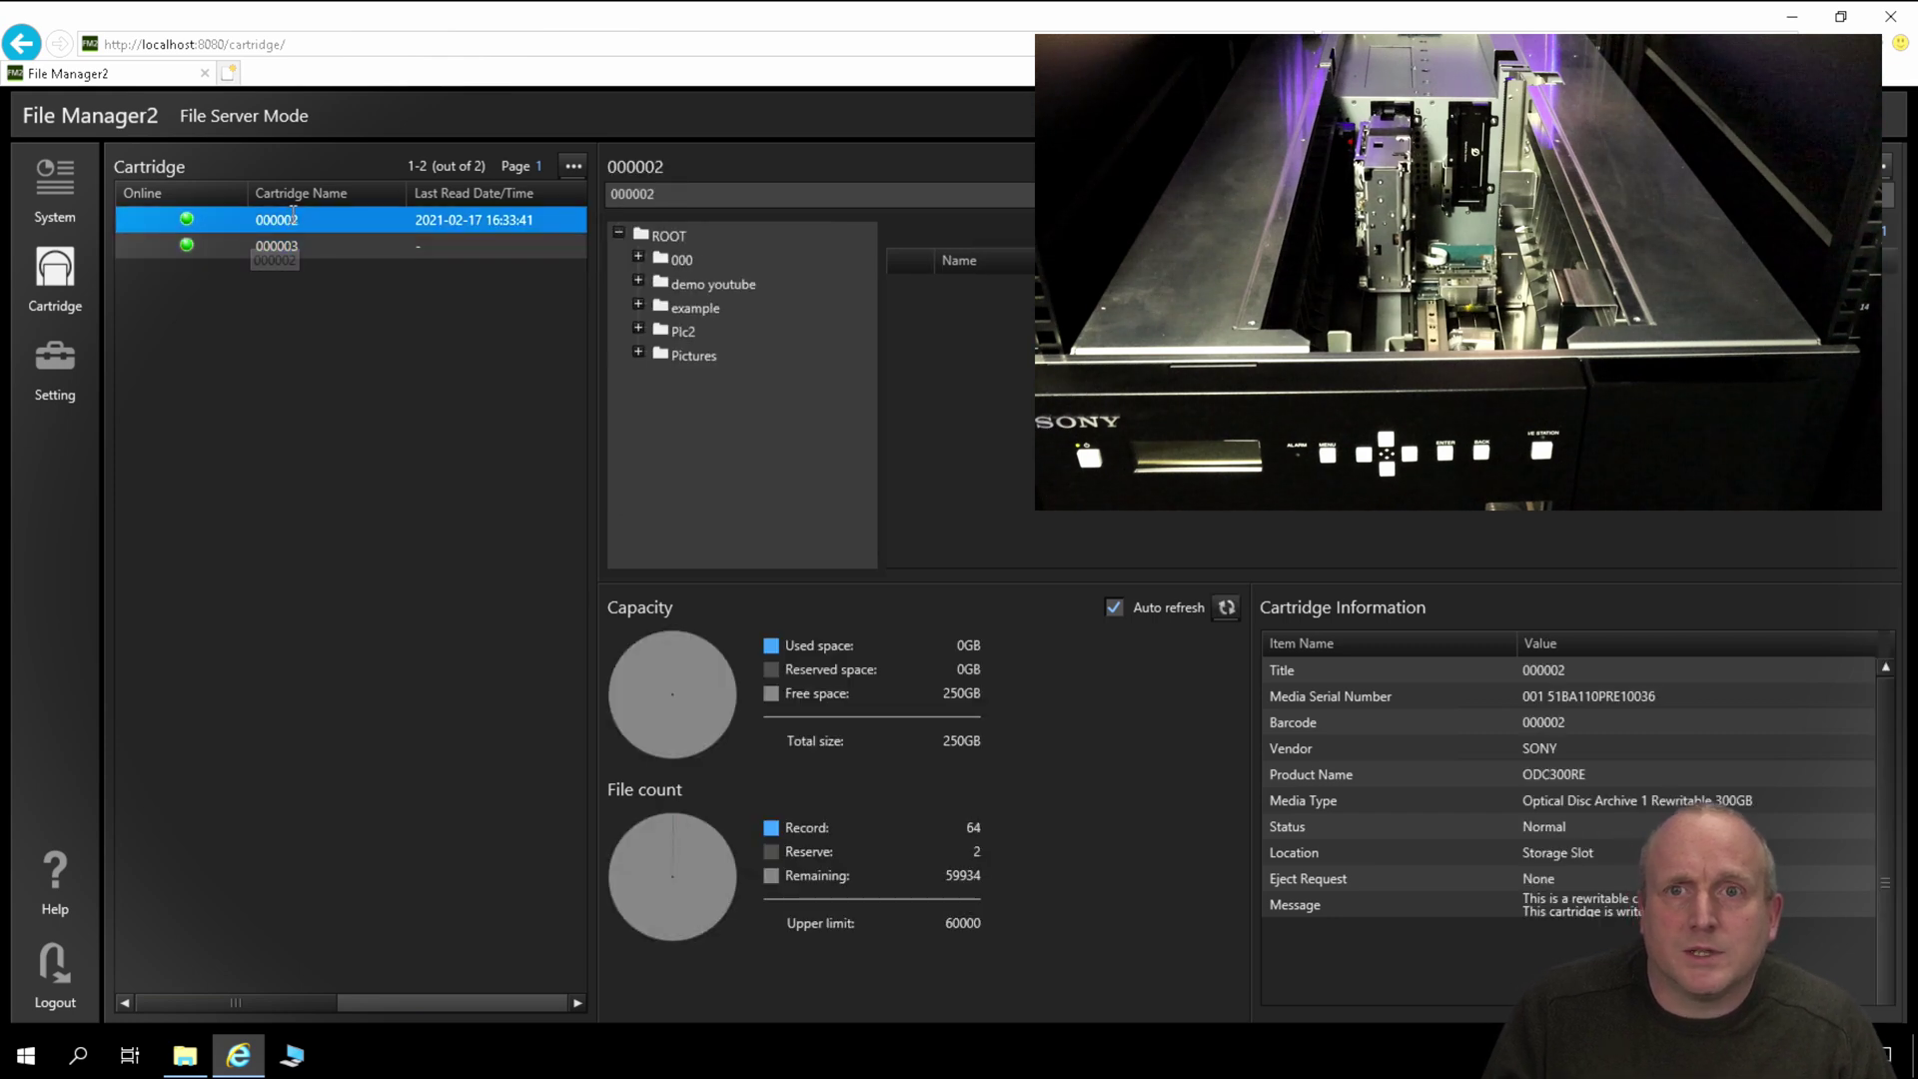
click(1792, 16)
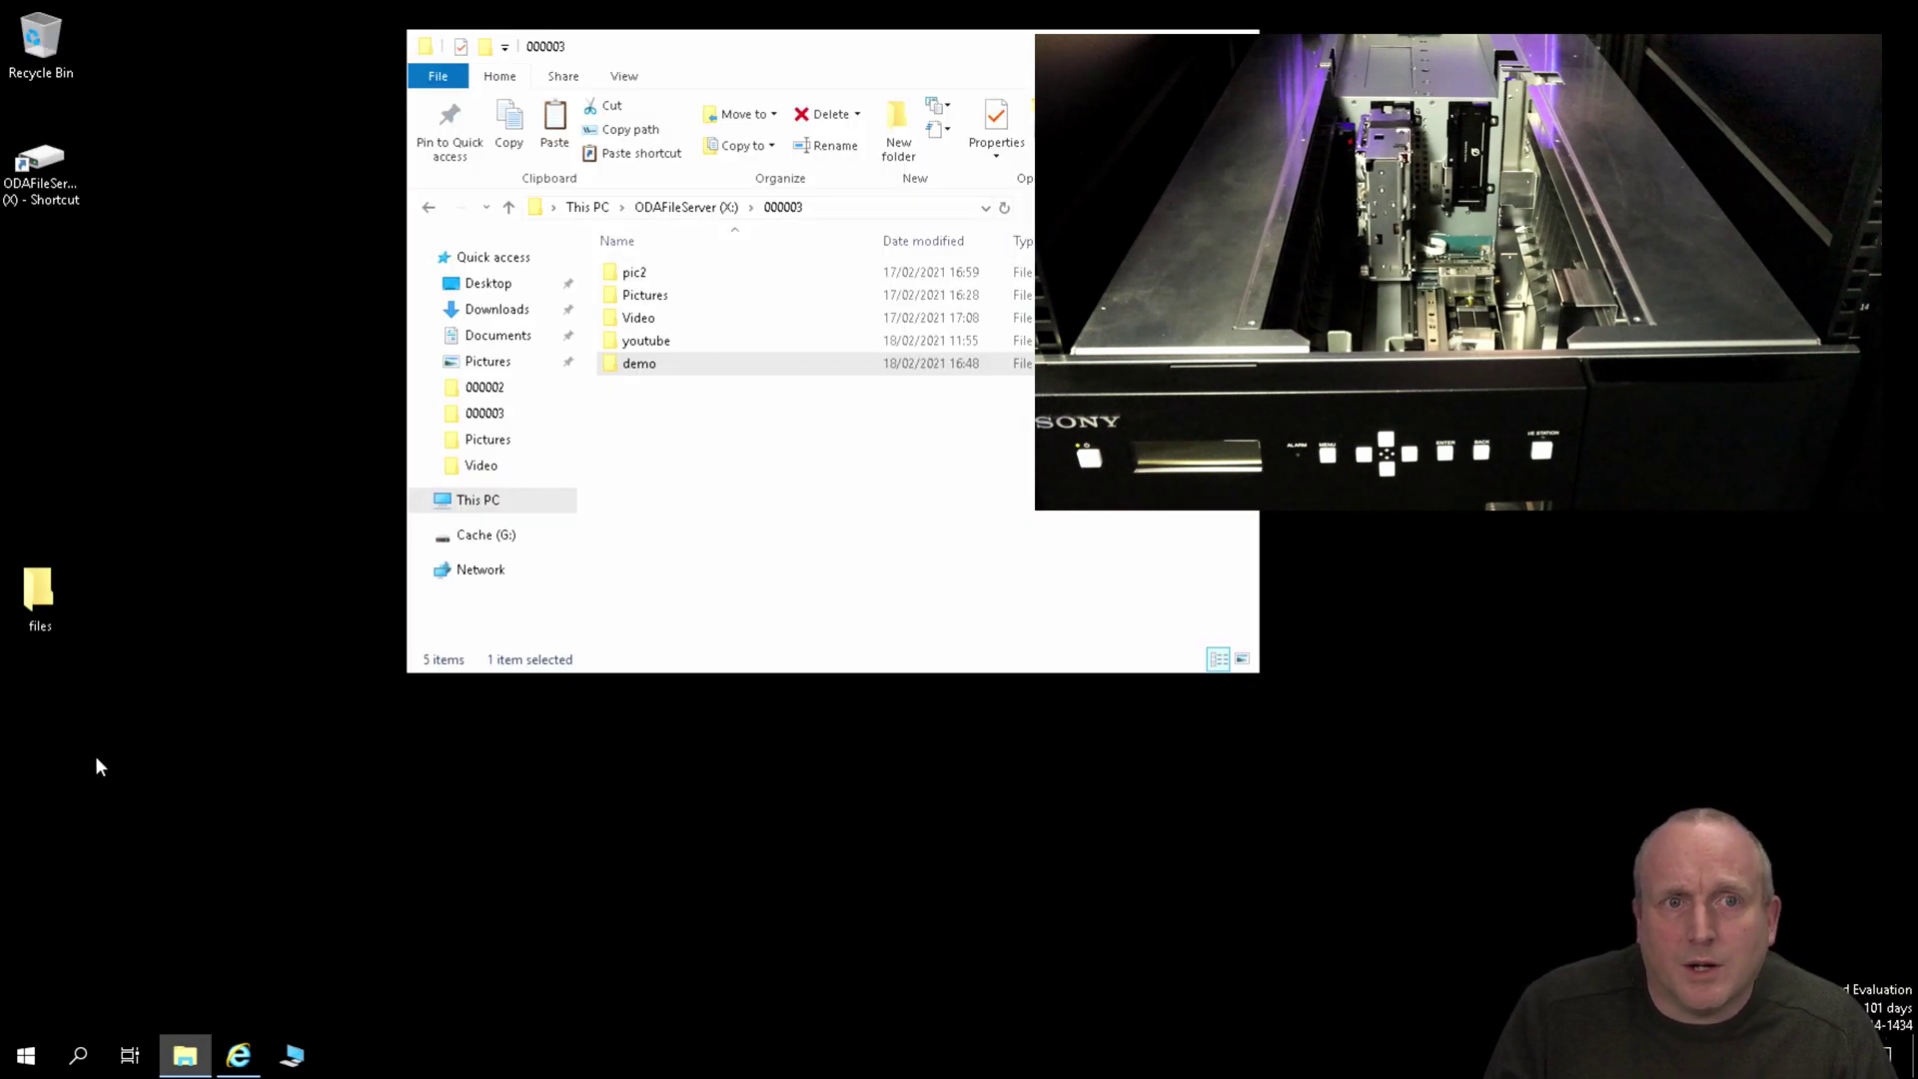
Step: Copy picture 1R1C4421 from cartridge 000002's Pictures folder to the desktop
click(676, 208)
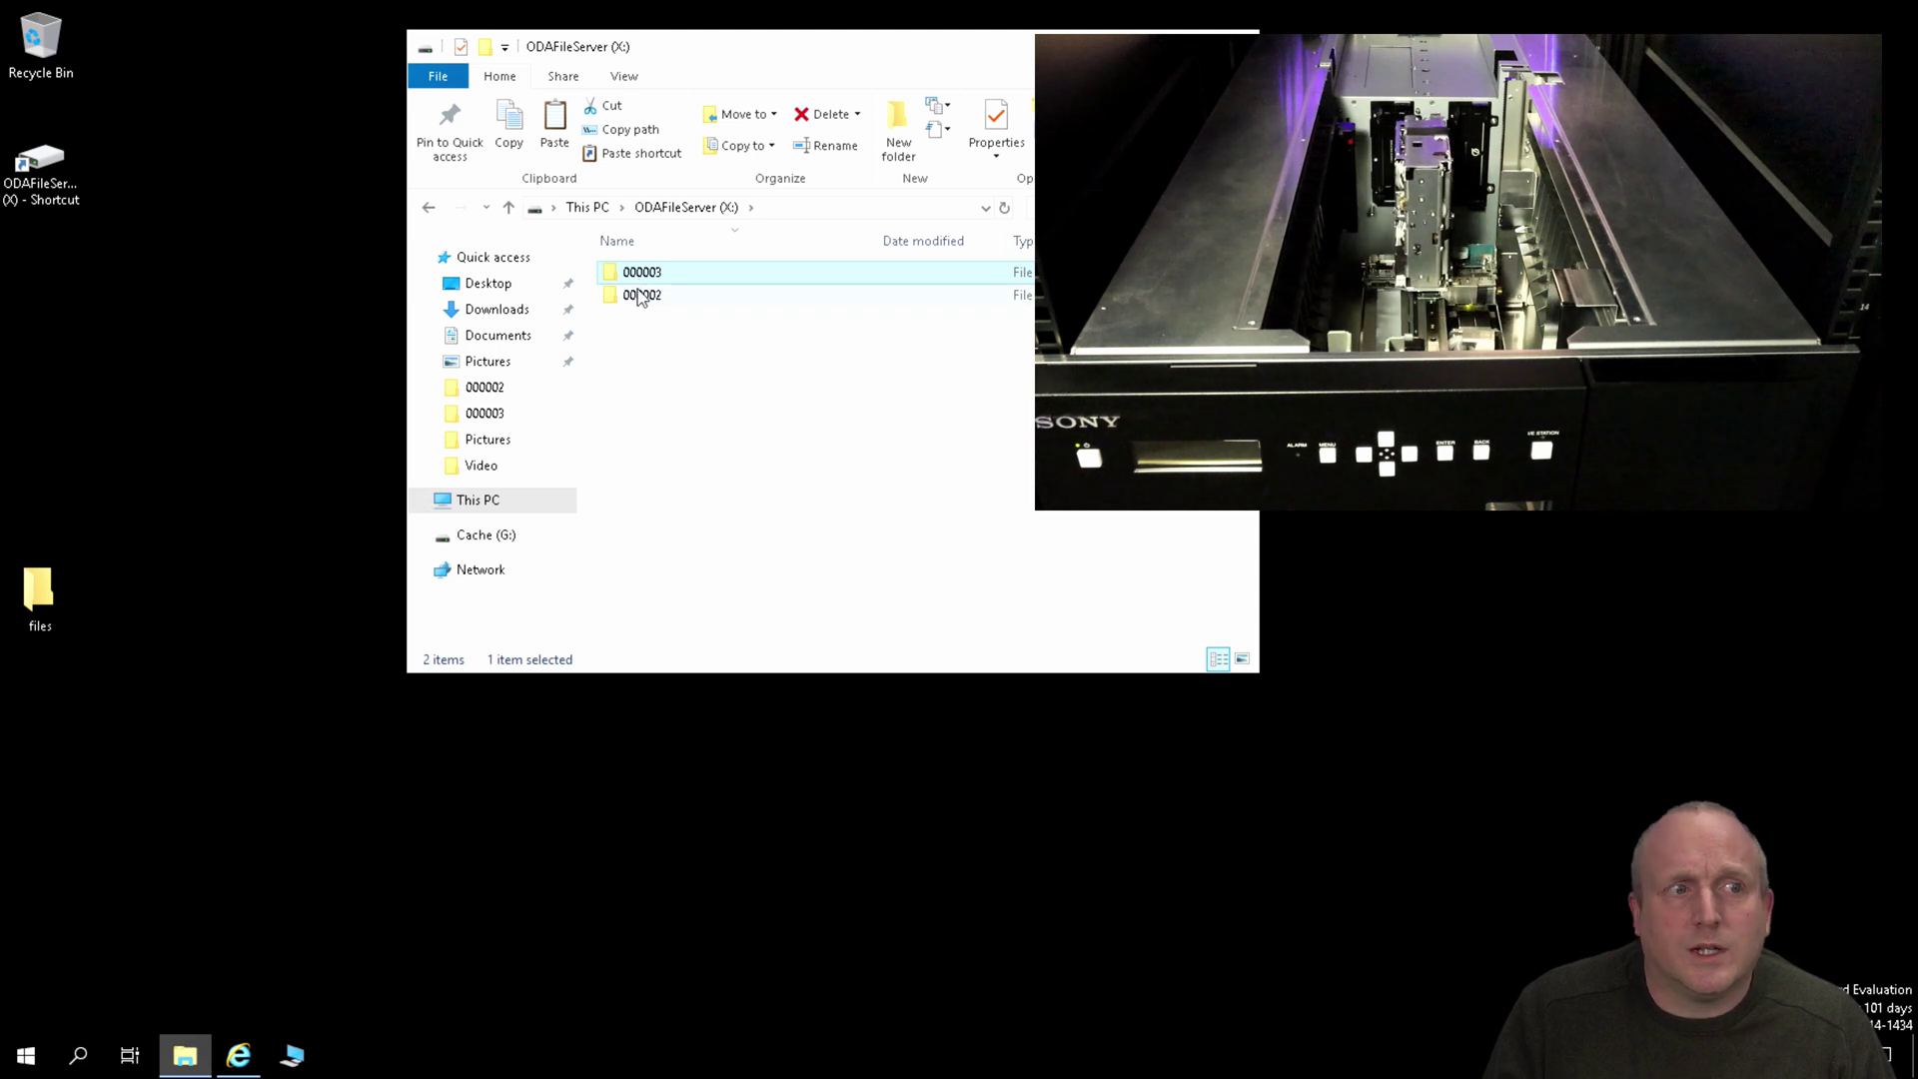
double_click(641, 294)
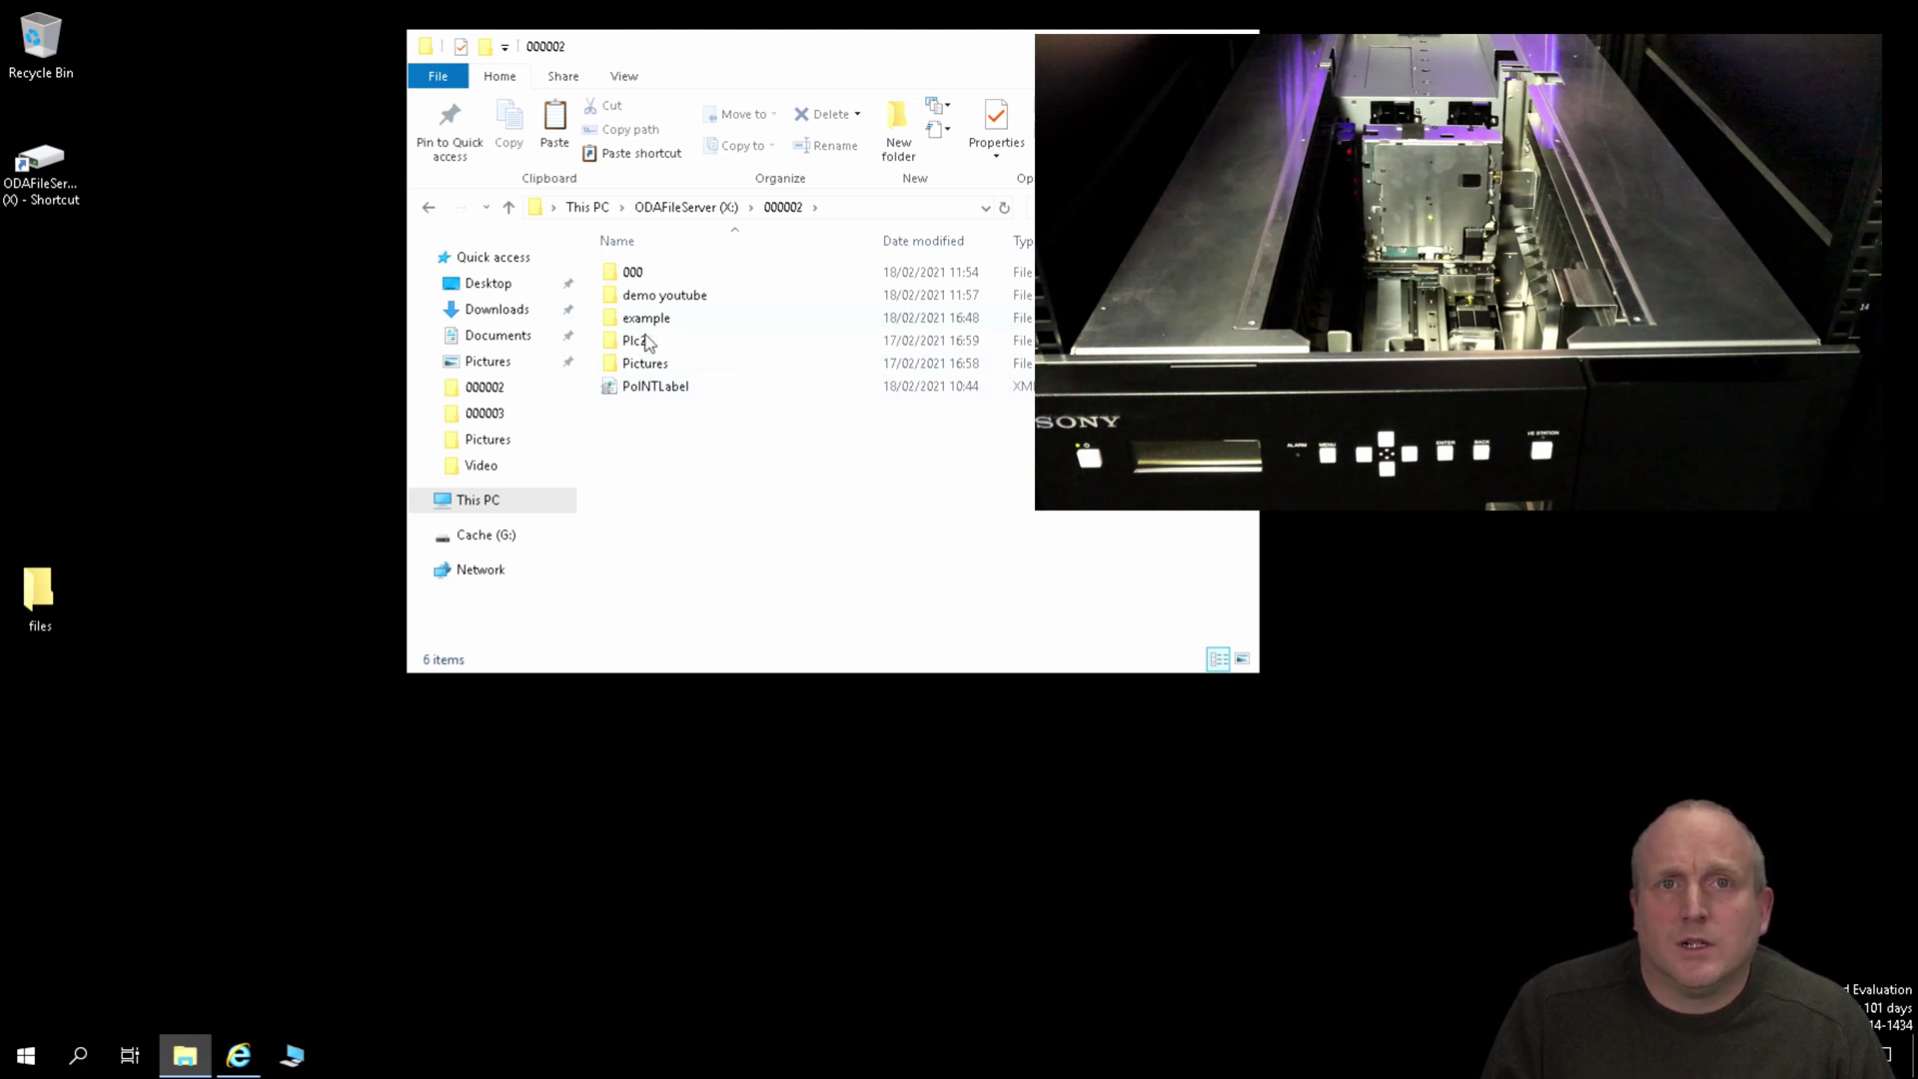
double_click(654, 366)
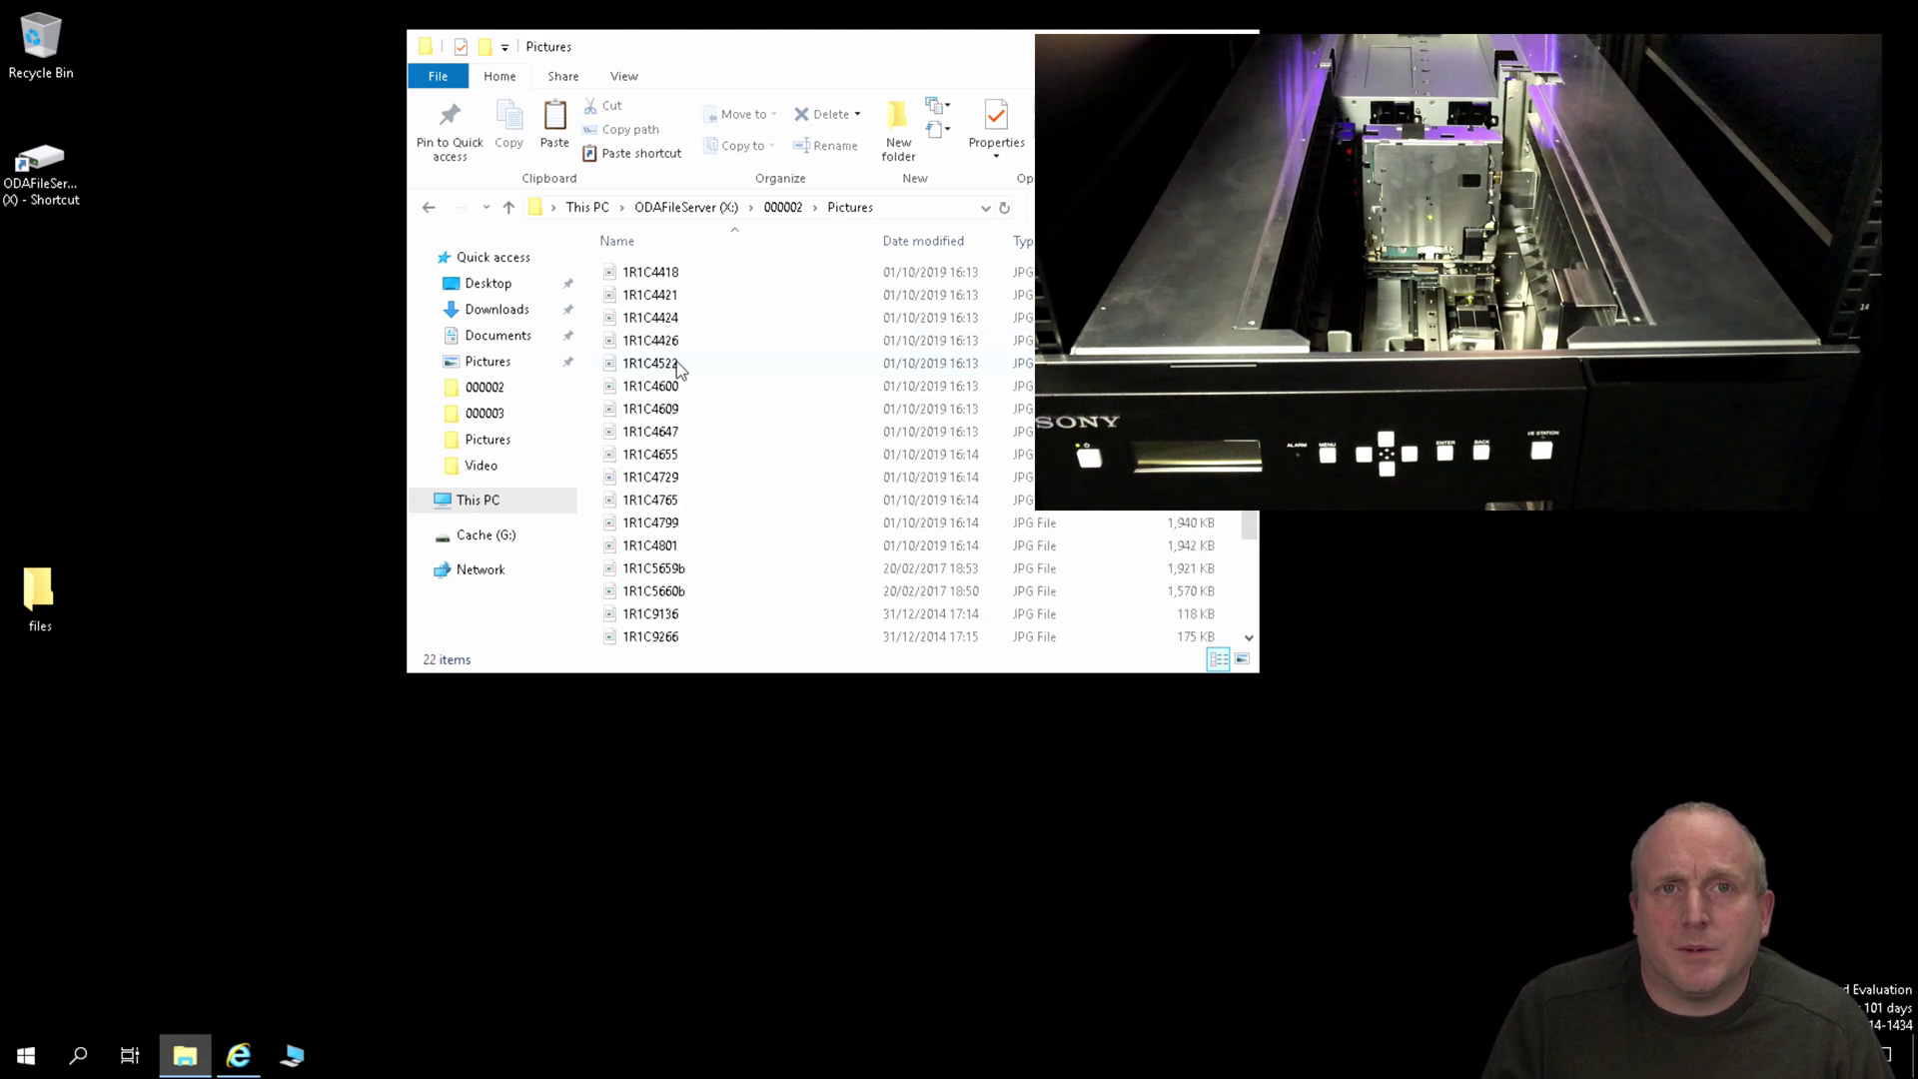
drag(650, 296, 152, 351)
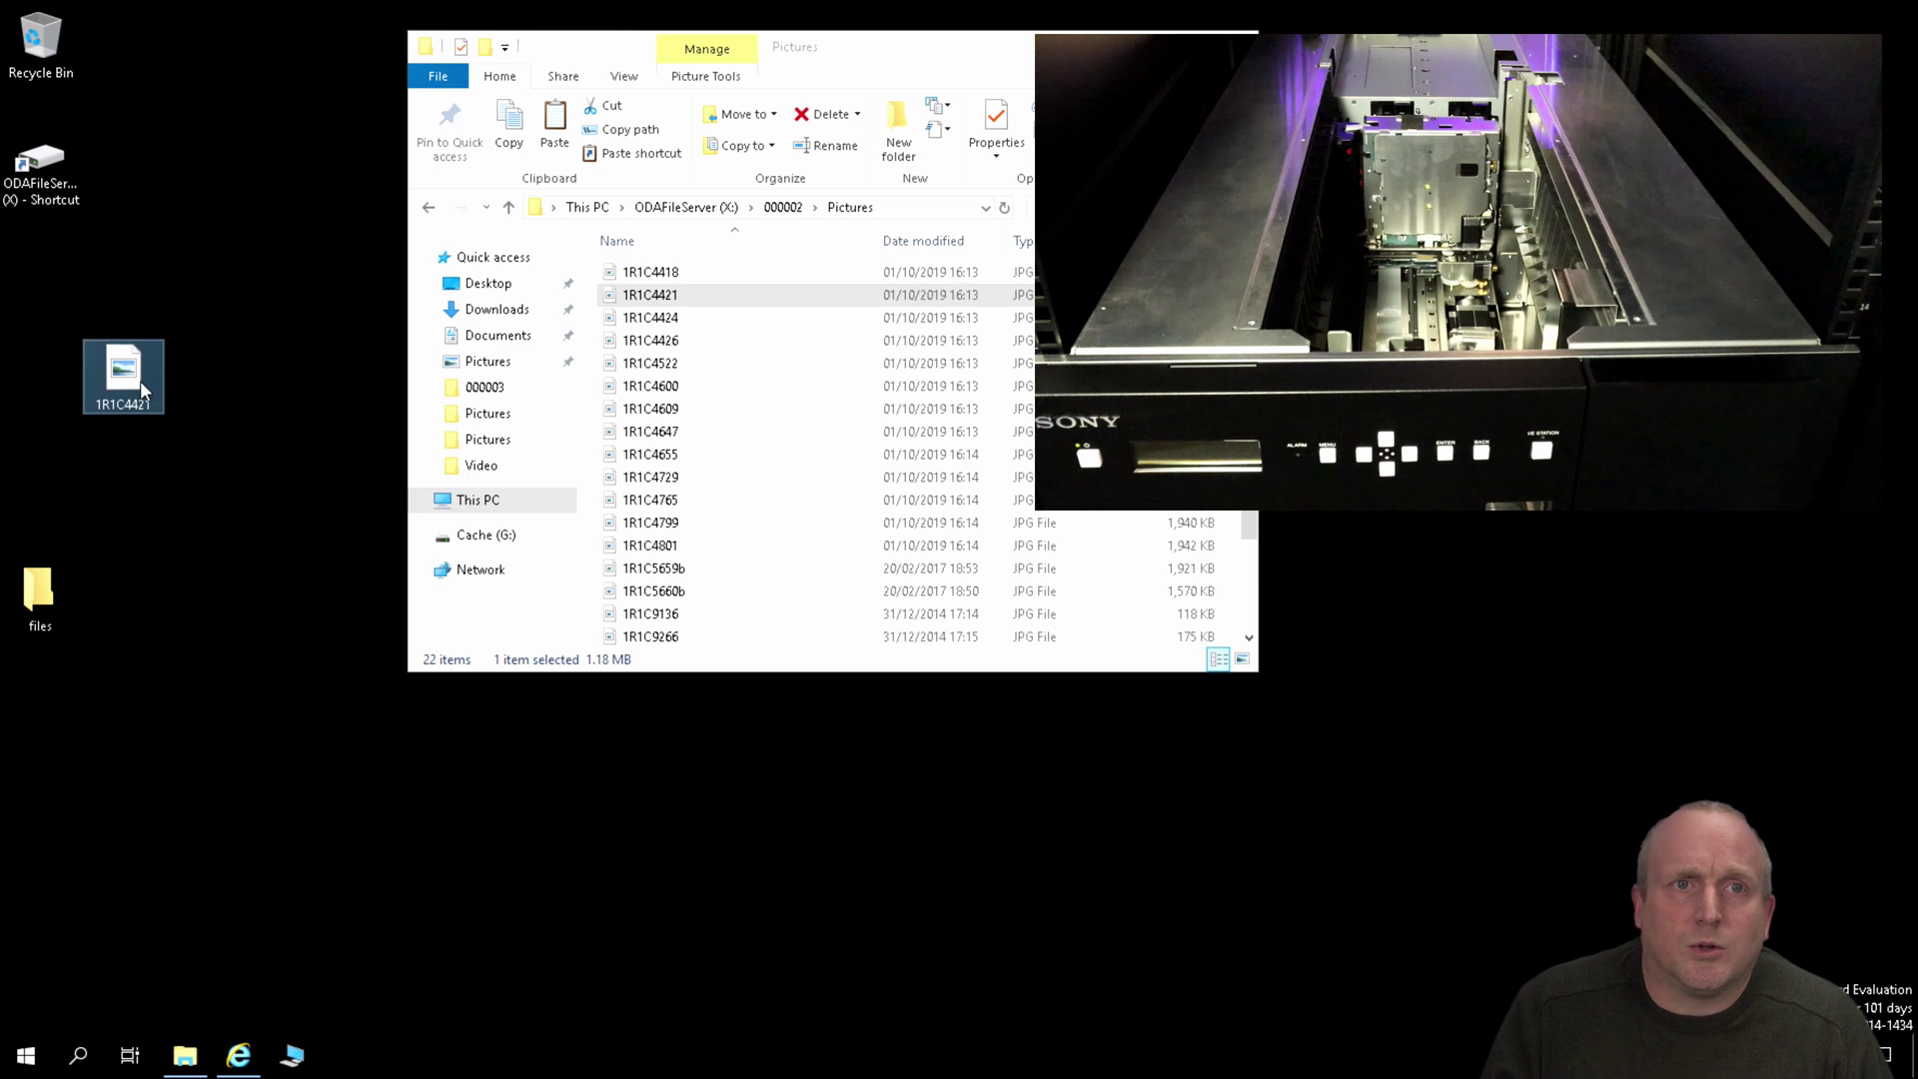
Step: Copy the capture video from 000002's demo youtube folder to the desktop and close Explorer
click(774, 208)
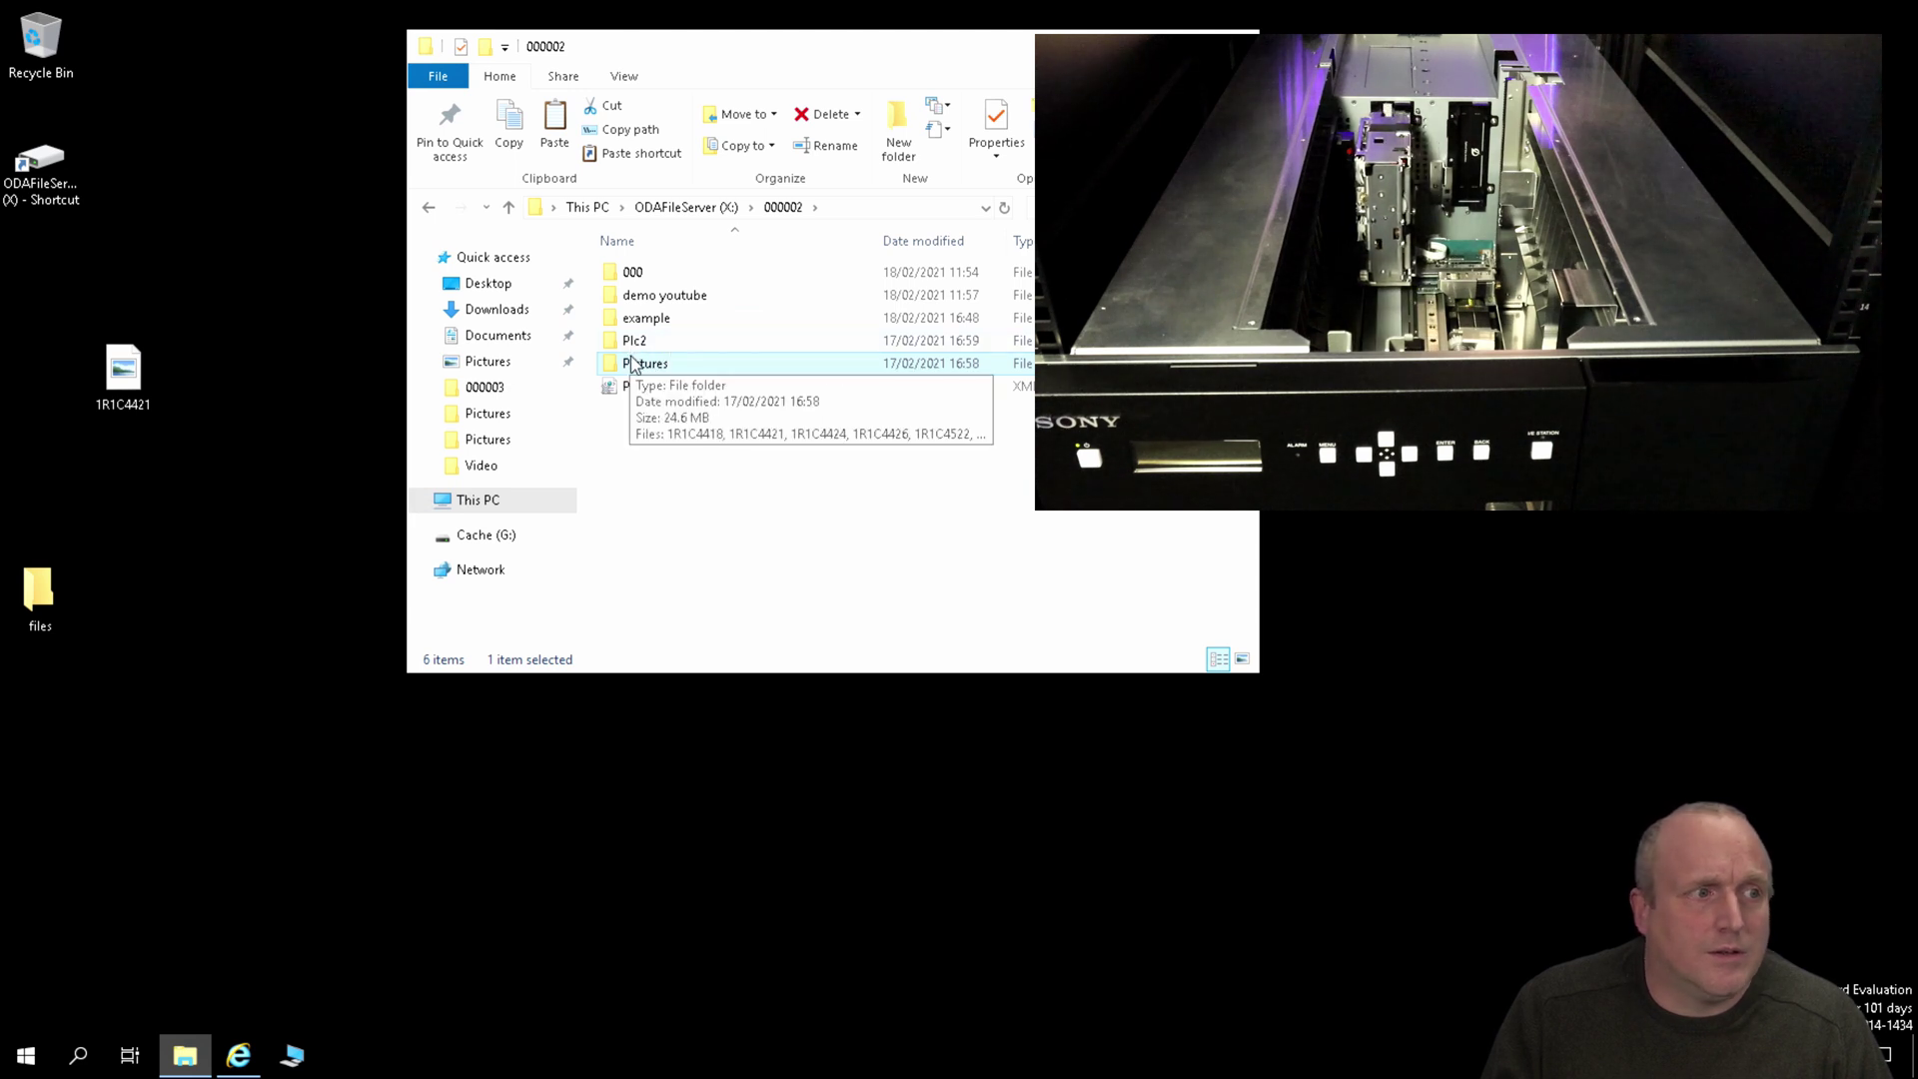
double_click(634, 364)
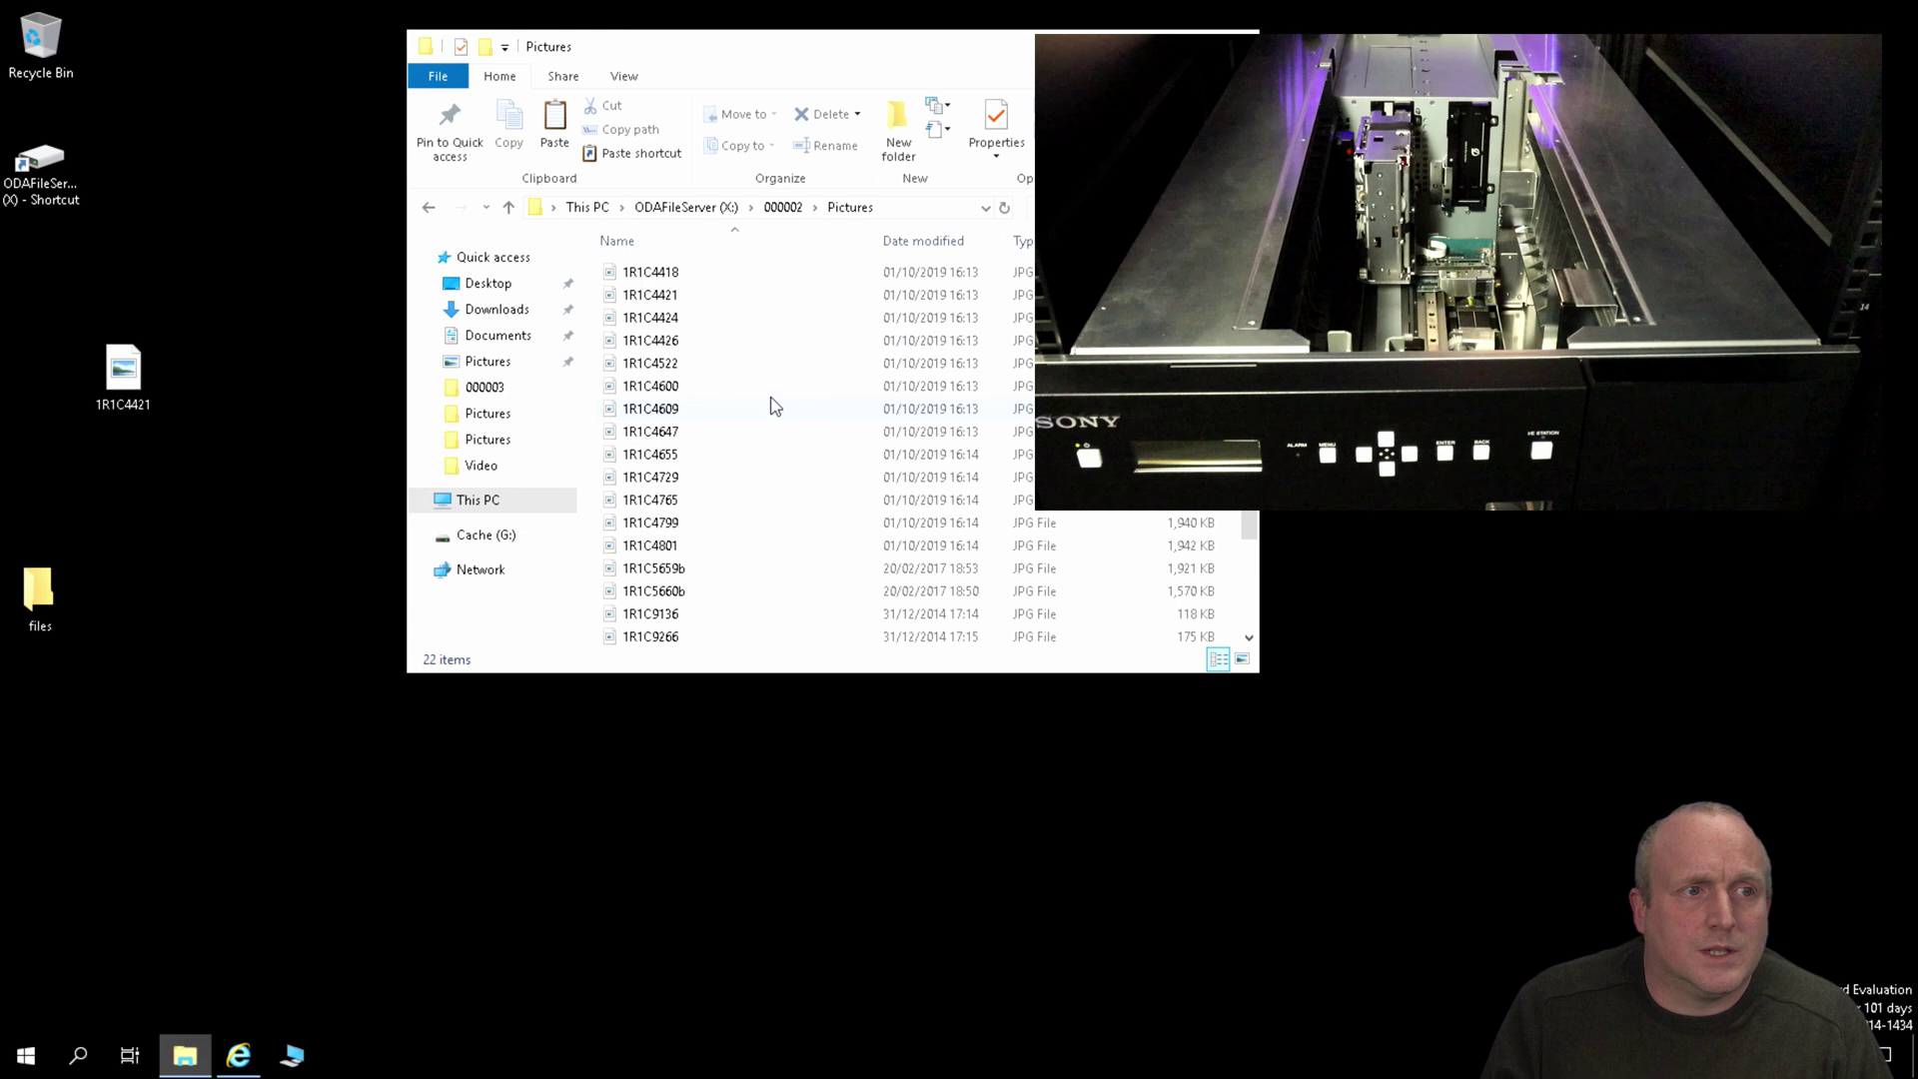
key(alt+Left)
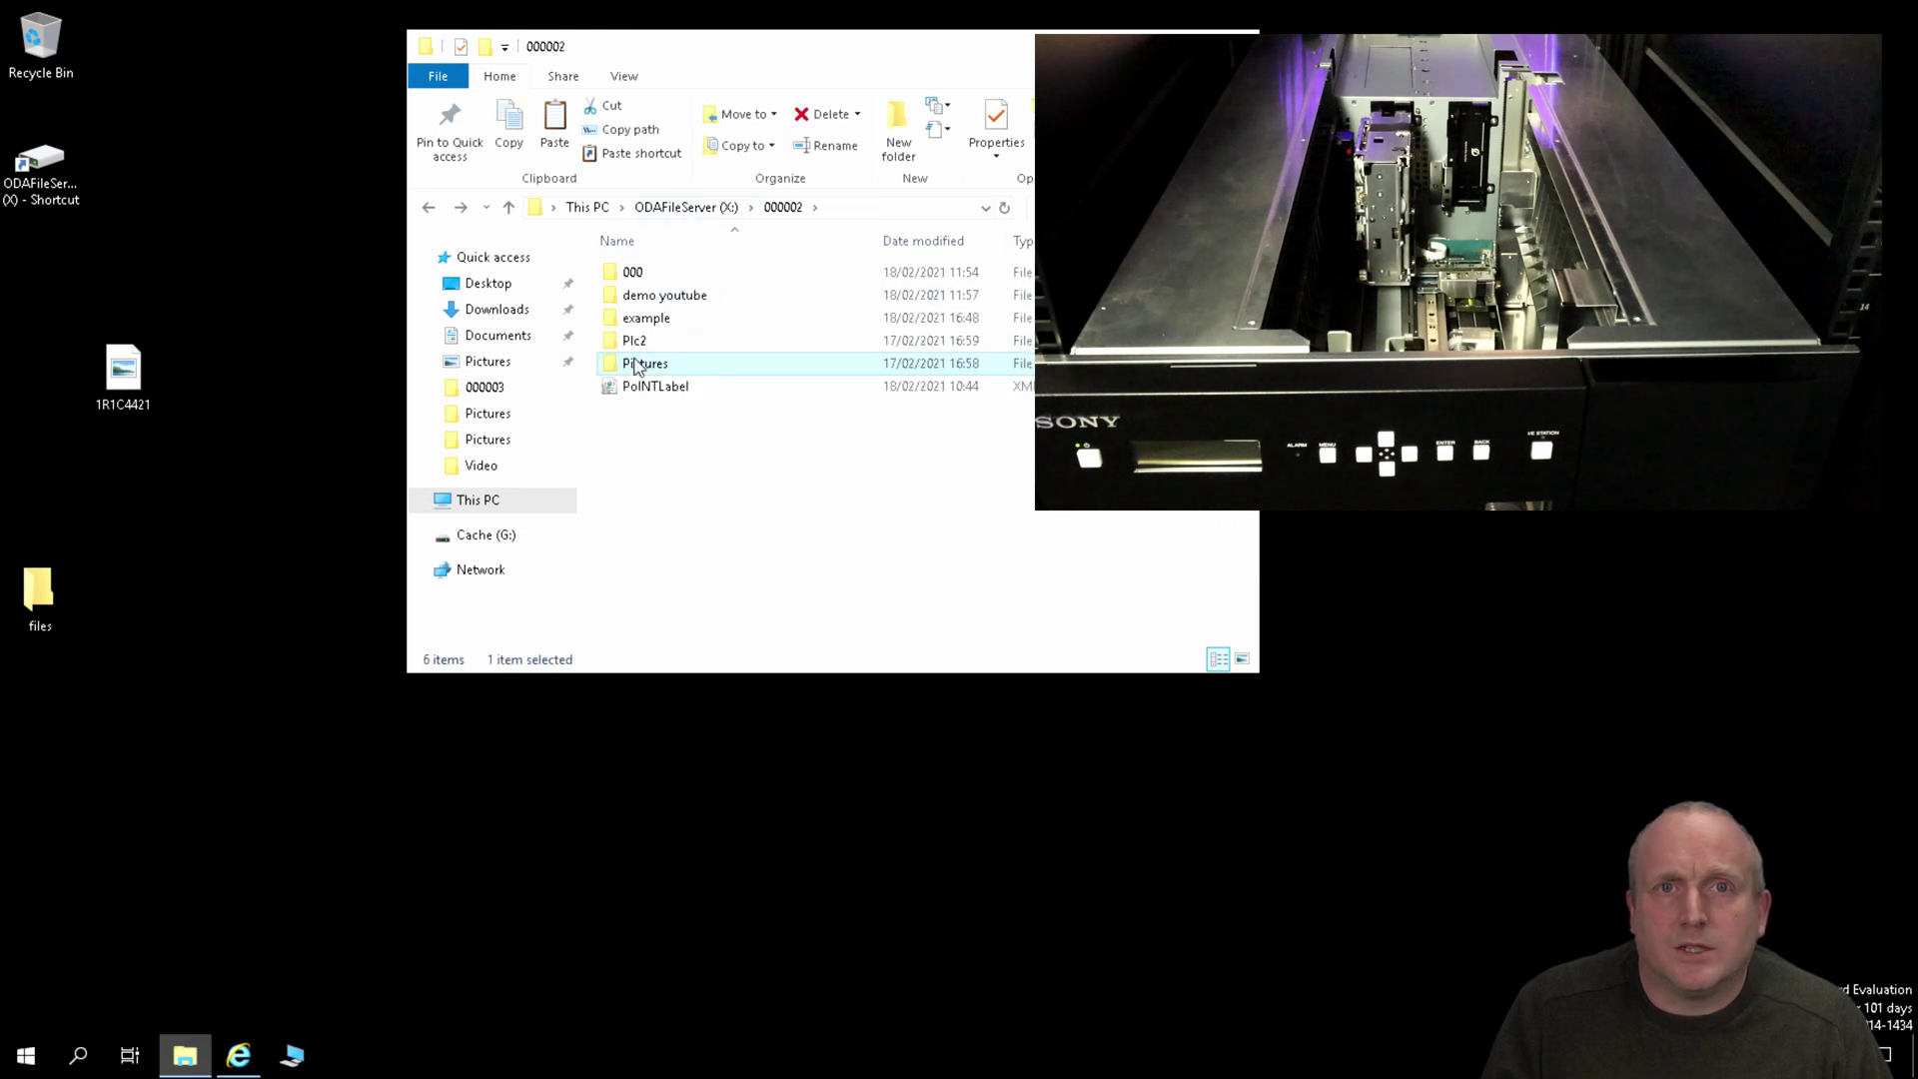
double_click(661, 297)
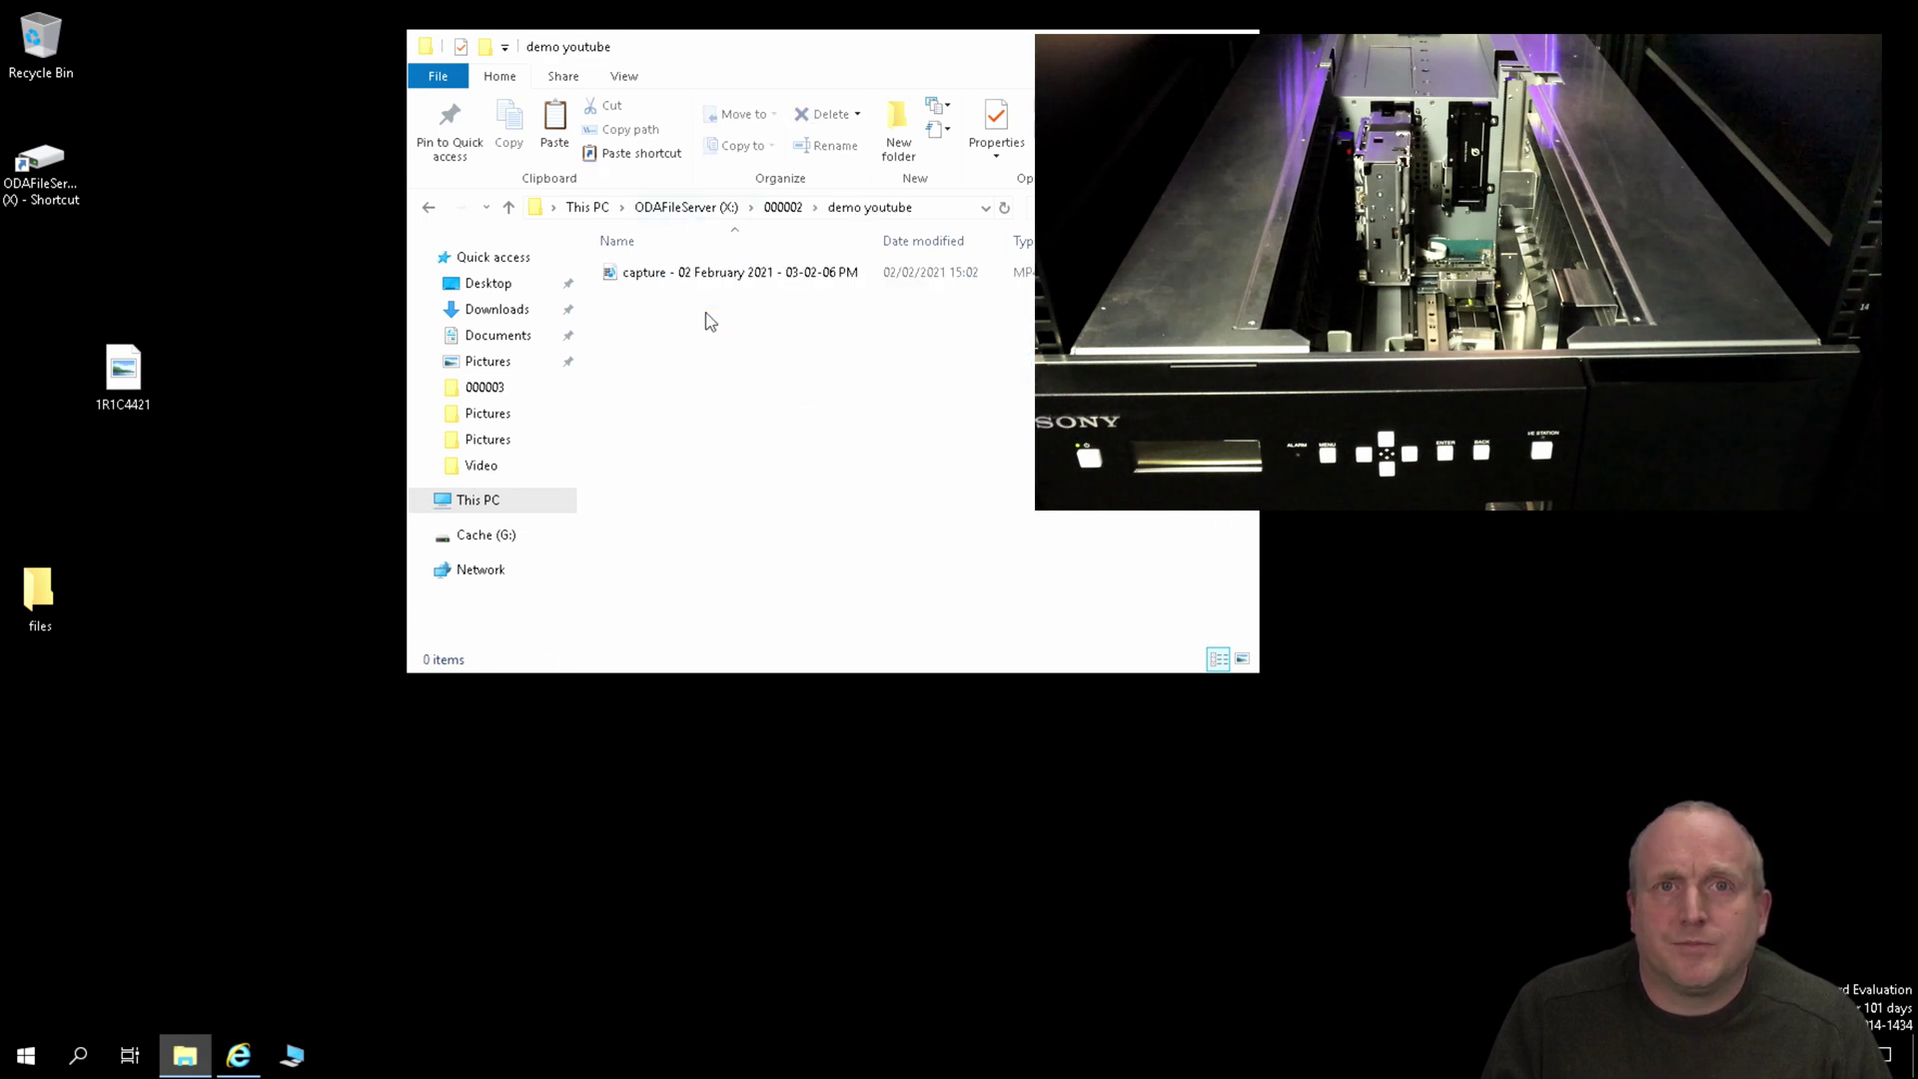
drag(669, 275, 198, 565)
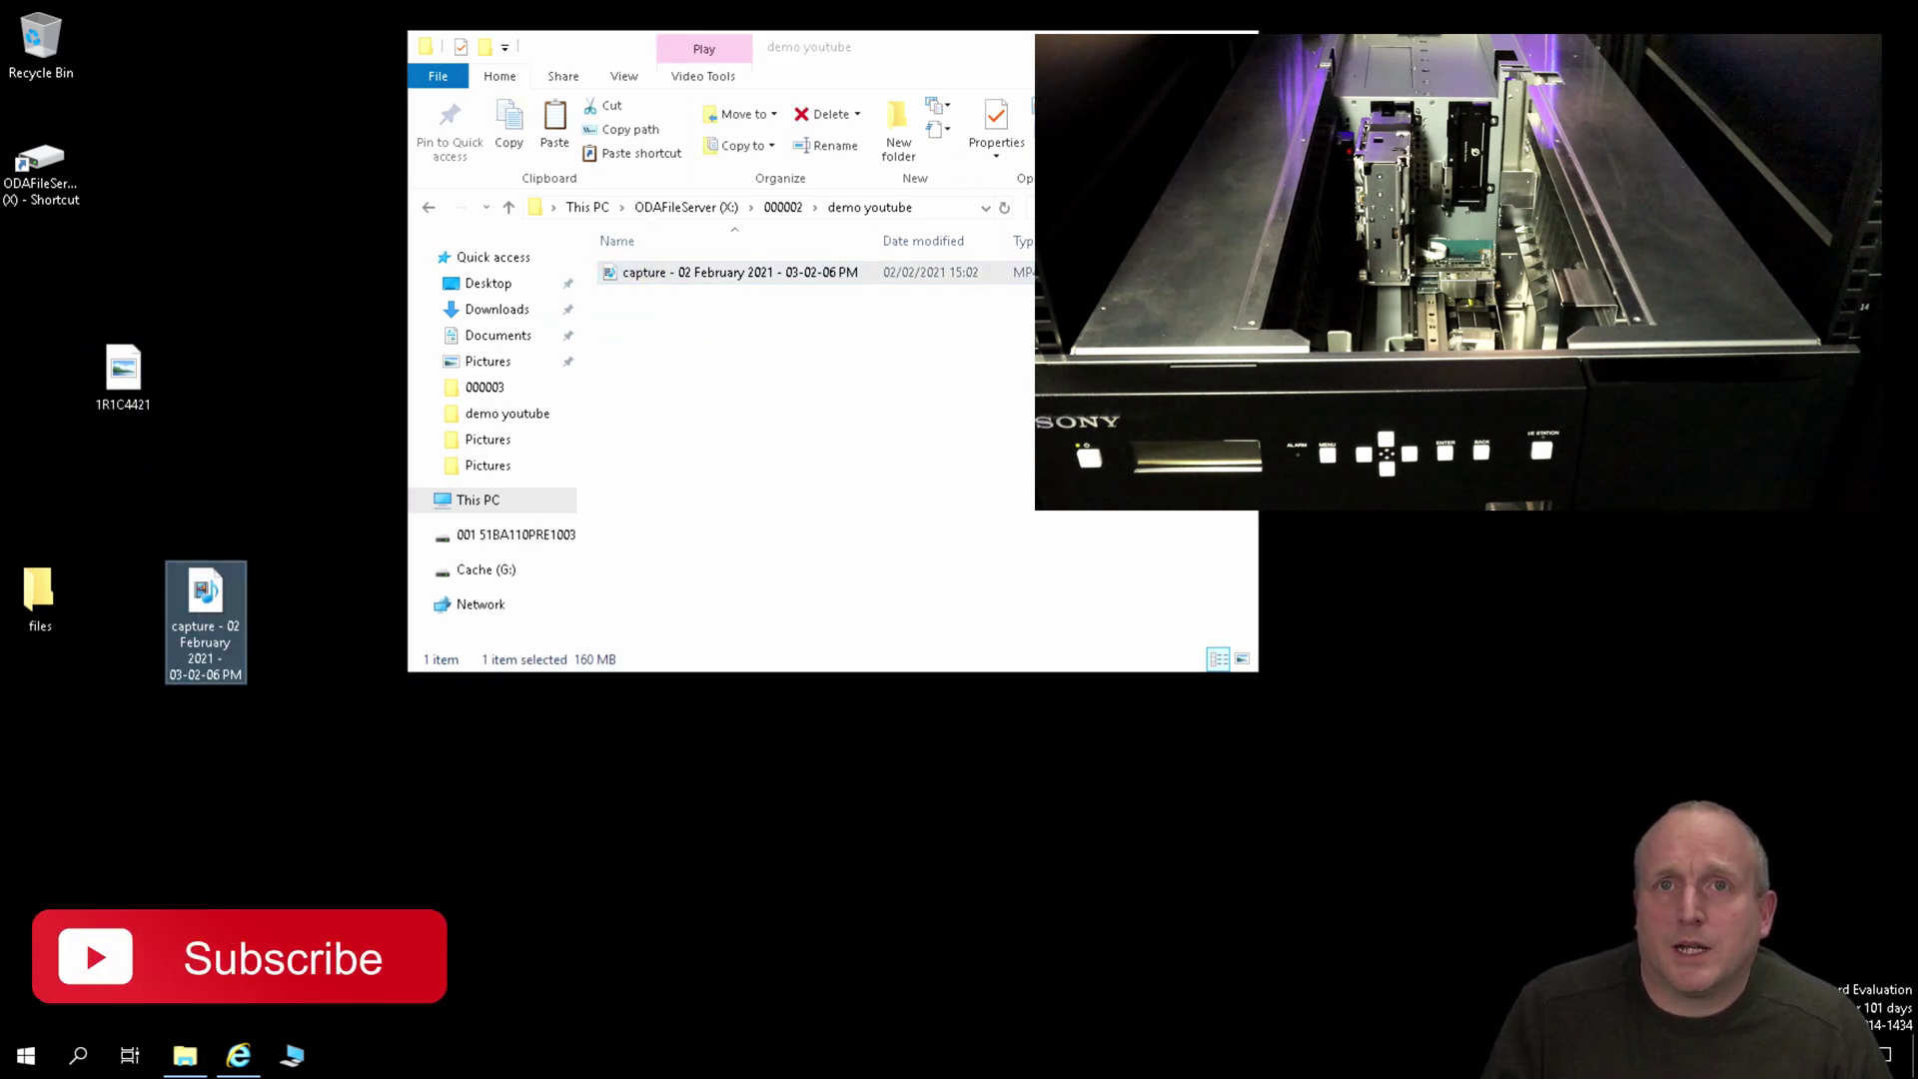
click(1235, 46)
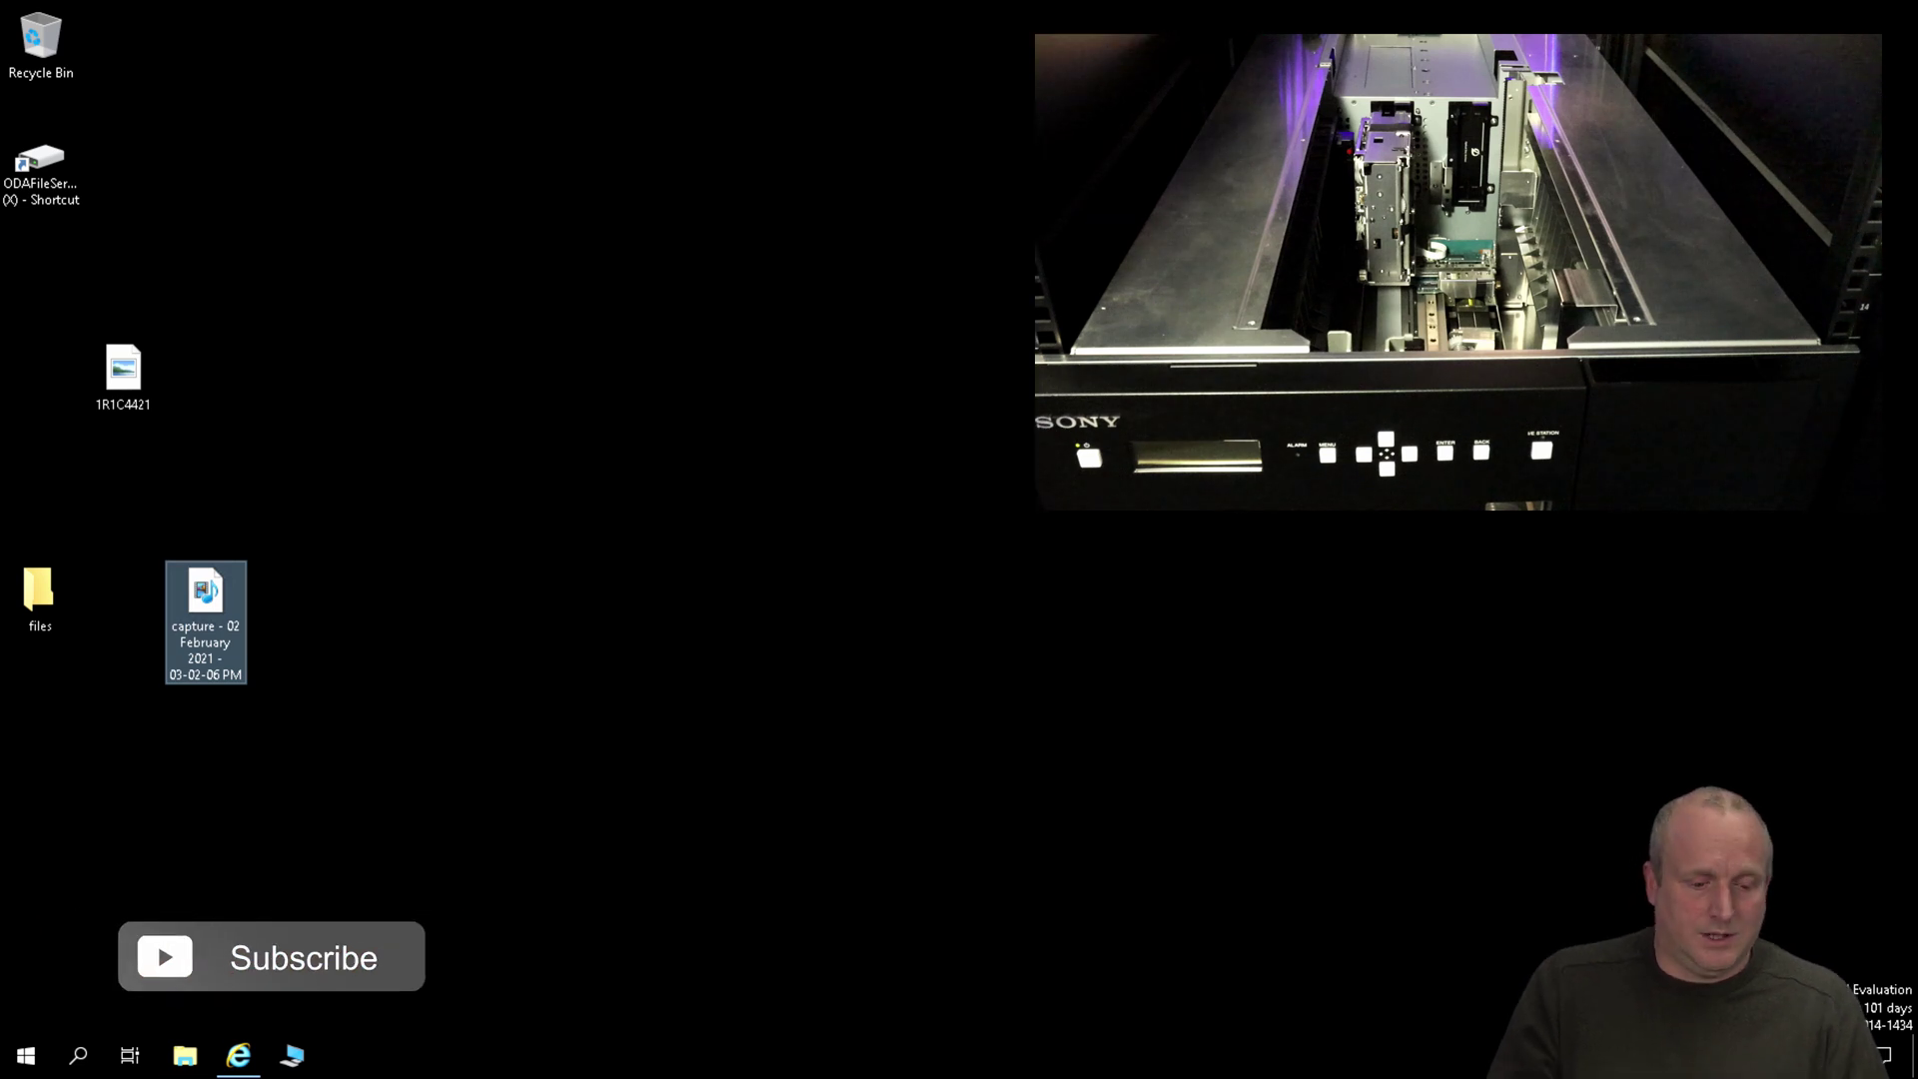